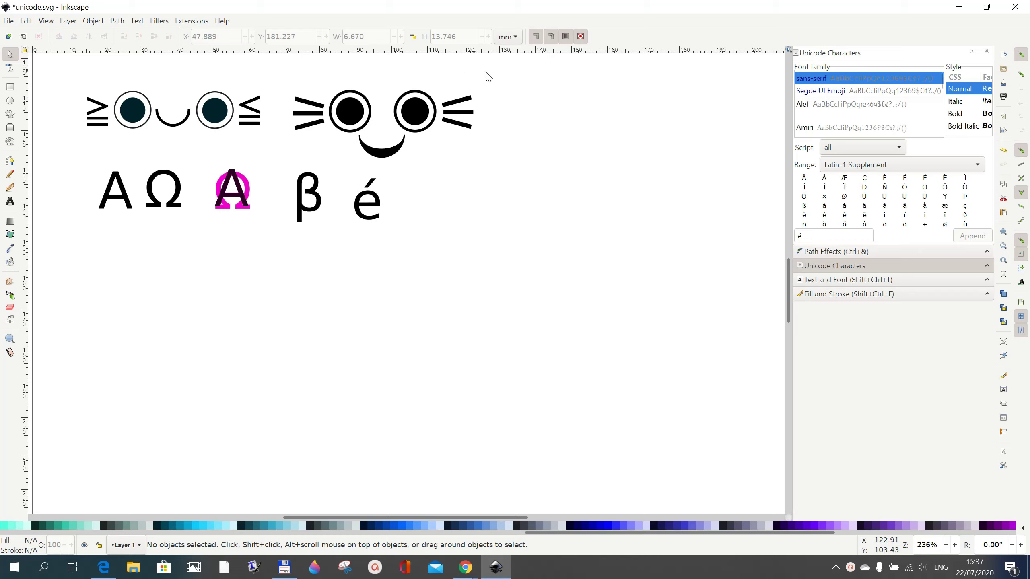
- Open the Unicode Characters palette and draw a flowed-text frame below the letter row
left_click(138, 21)
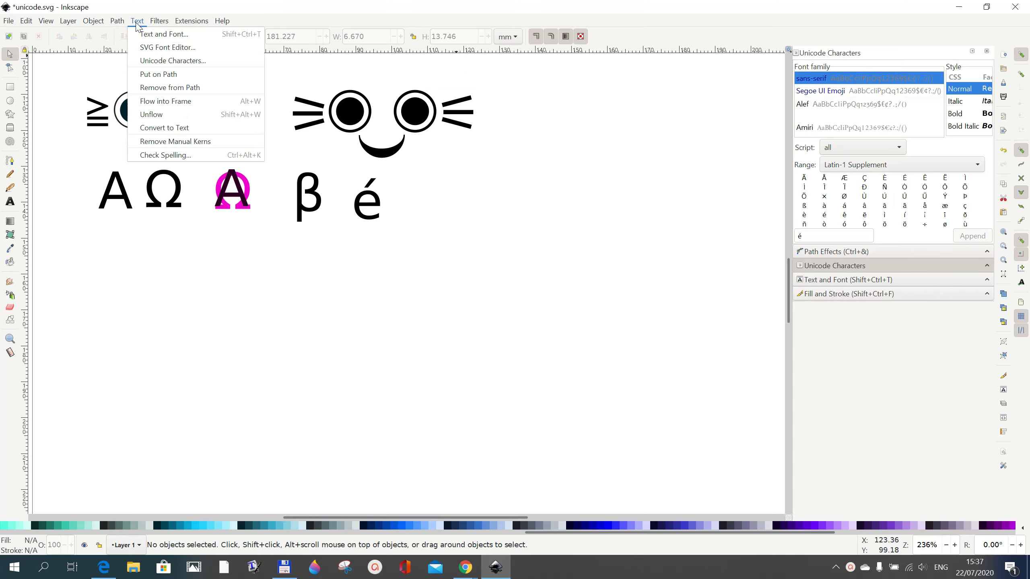
left_click(149, 63)
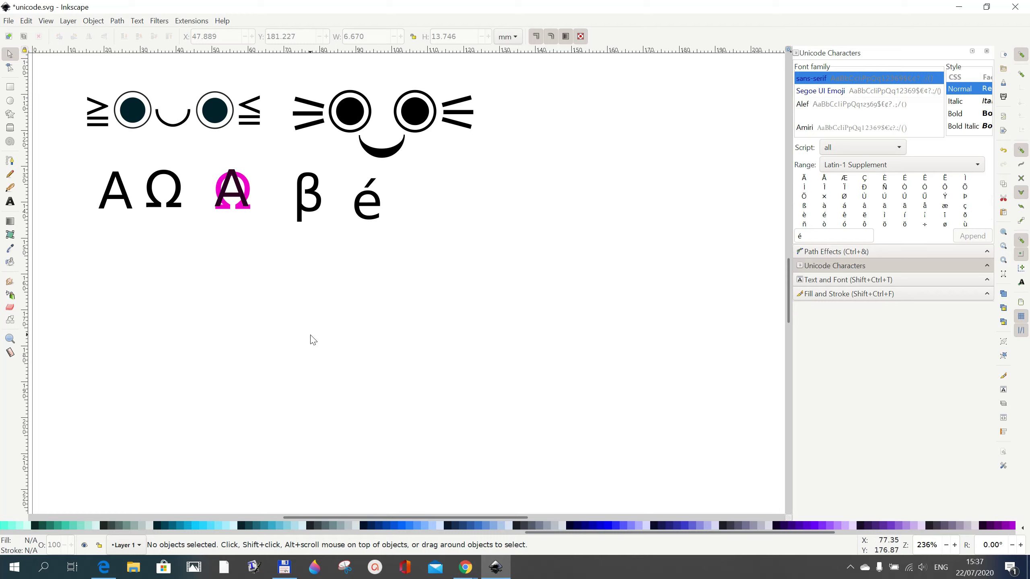
left_click(11, 205)
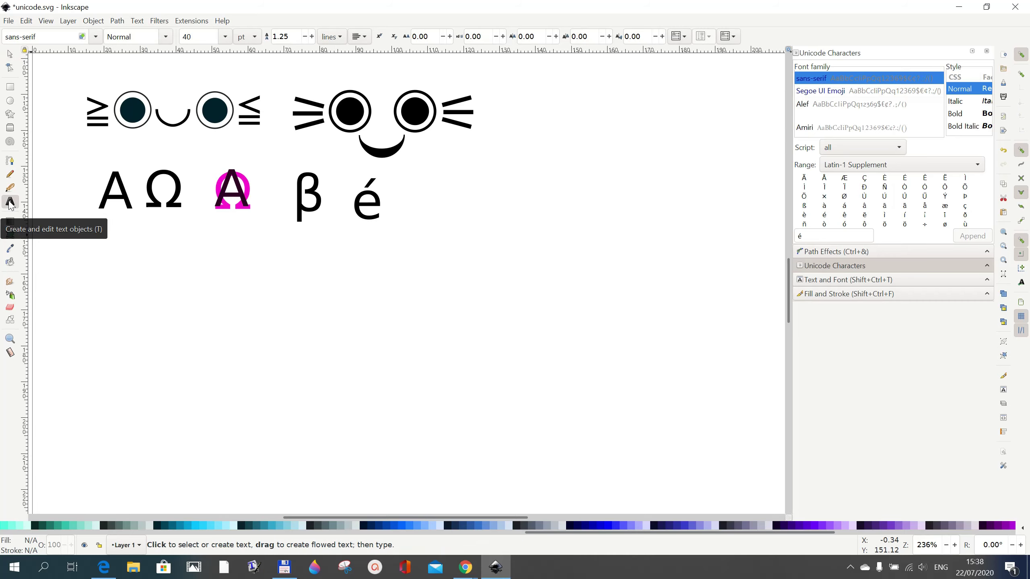
left_click_drag(189, 292, 388, 401)
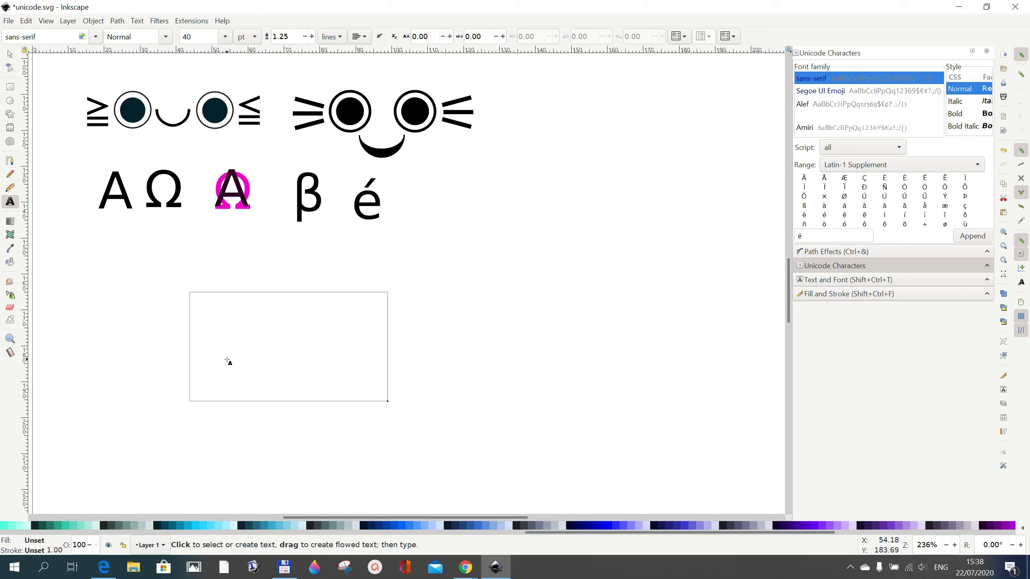
- Insert β into the frame by its Unicode code 03b2 using Ctrl+U
key("ctrl+u")
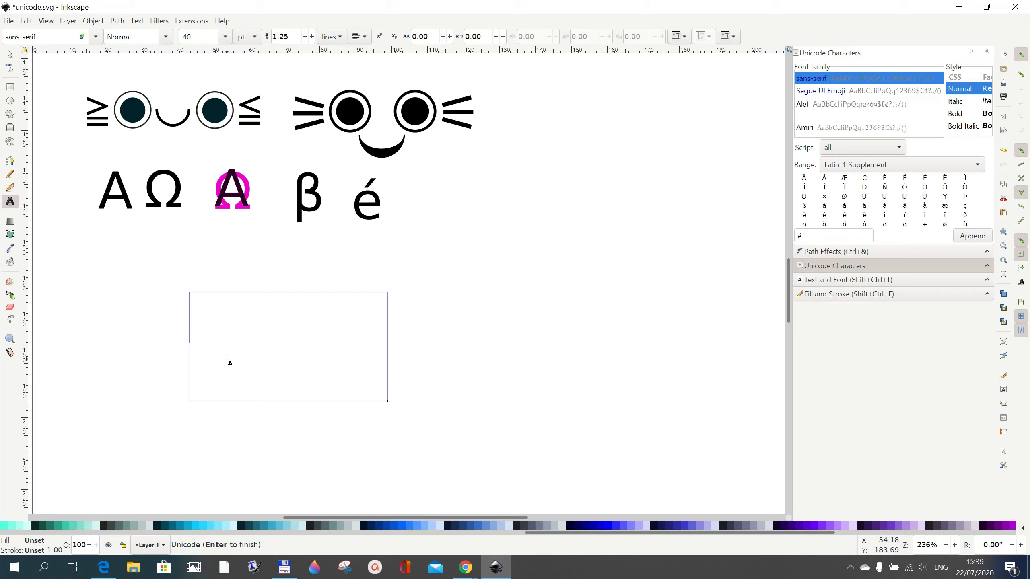
type("03b")
key("Return")
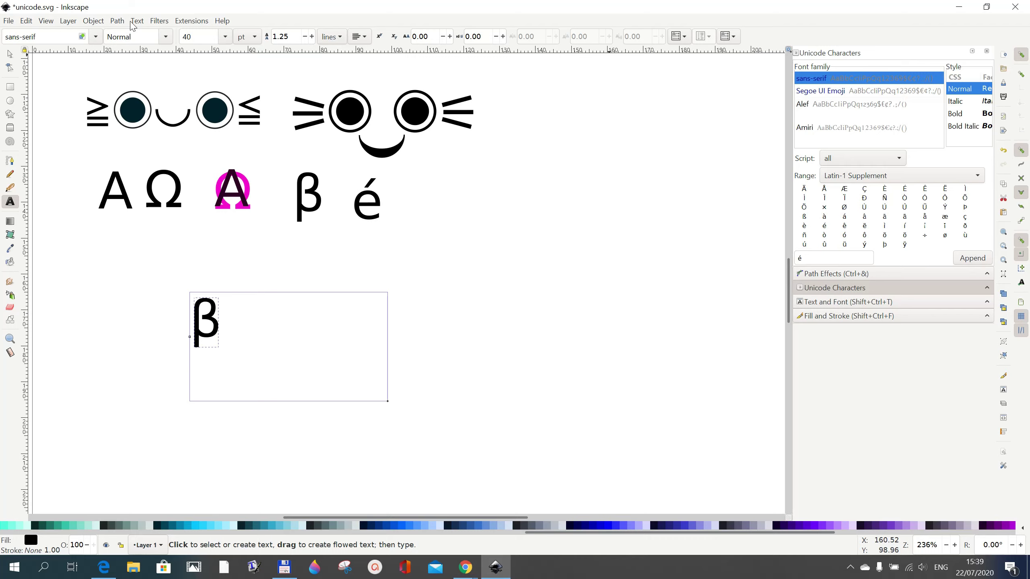
- Change the palette Range from Latin-1 Supplement to Greek and Coptic, keeping all scripts
scroll(529, 161, "up", 1)
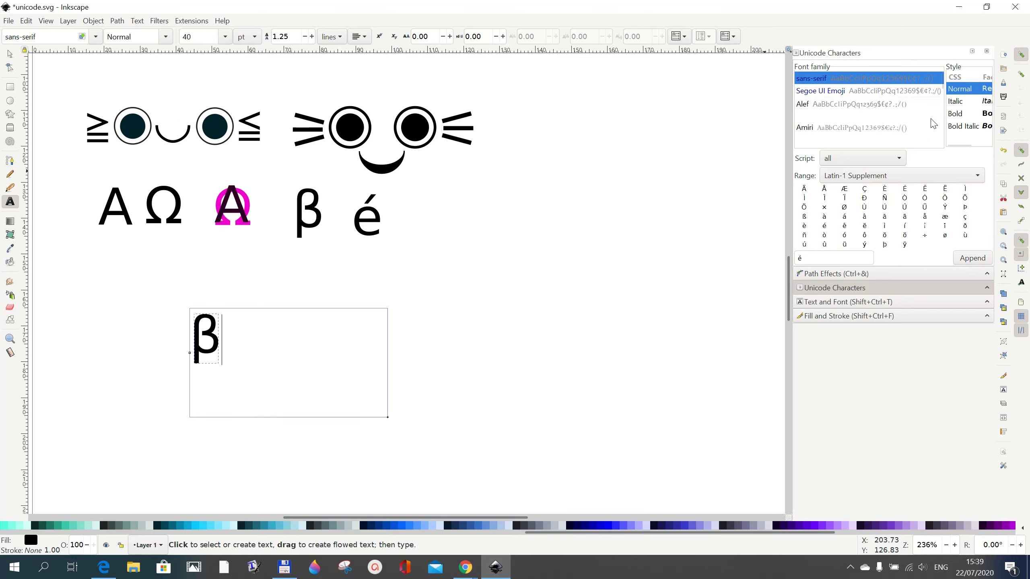
left_click(901, 159)
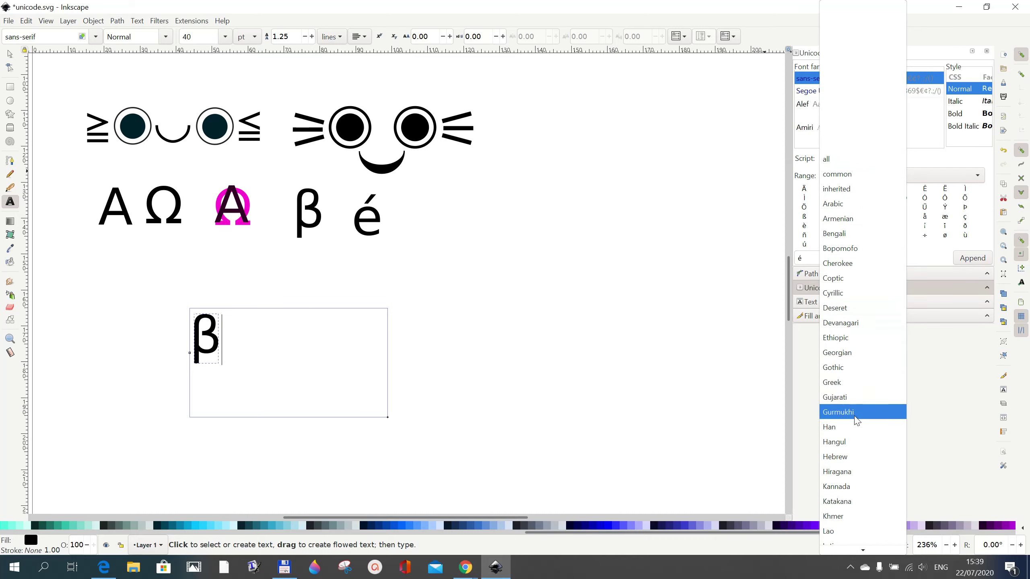
left_click(859, 162)
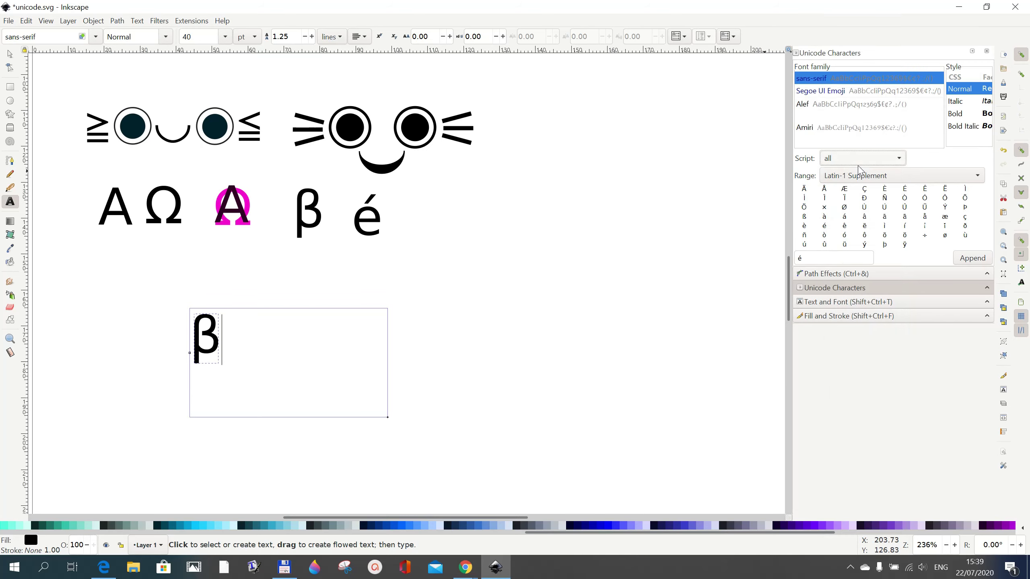
left_click(982, 177)
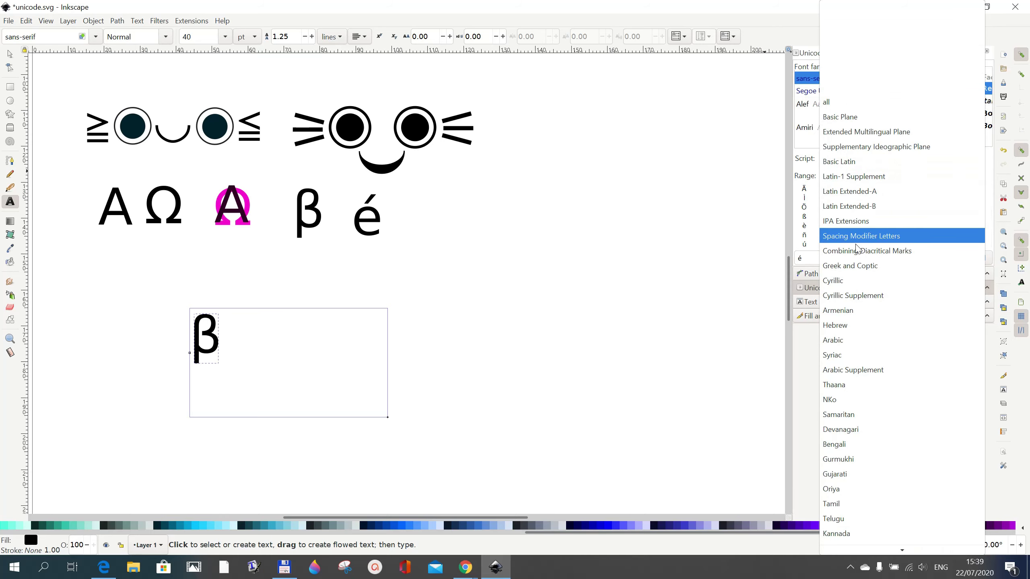
left_click(865, 271)
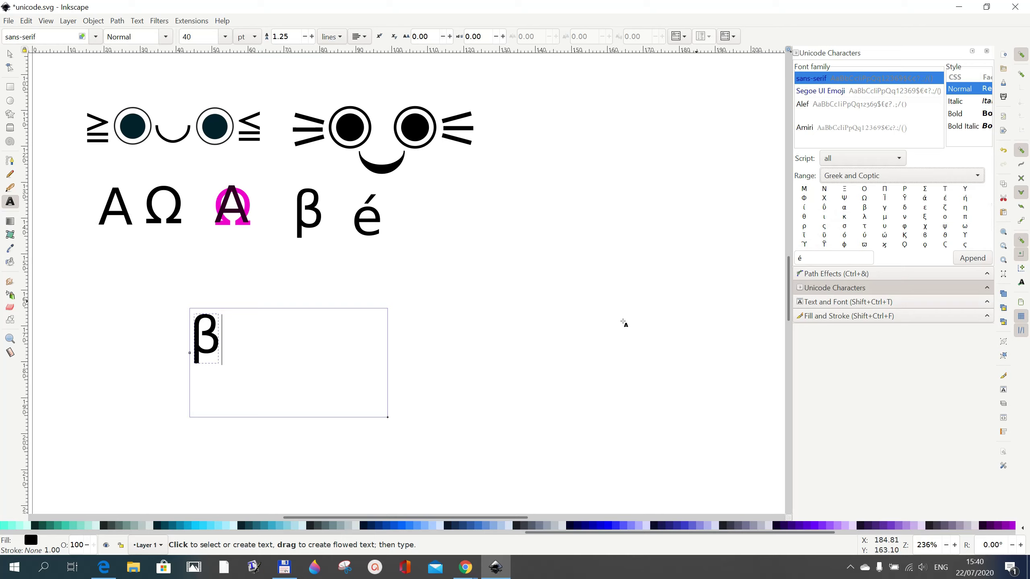
- Draw a second text frame to the right and append β from the Greek palette
left_click_drag(432, 297, 564, 392)
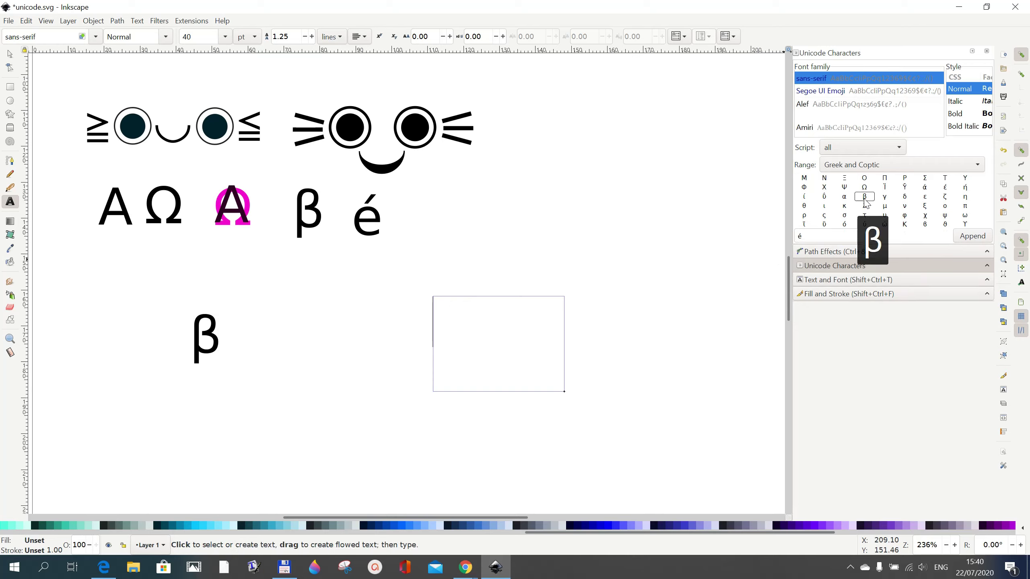
left_click(805, 236)
key("BackSpace")
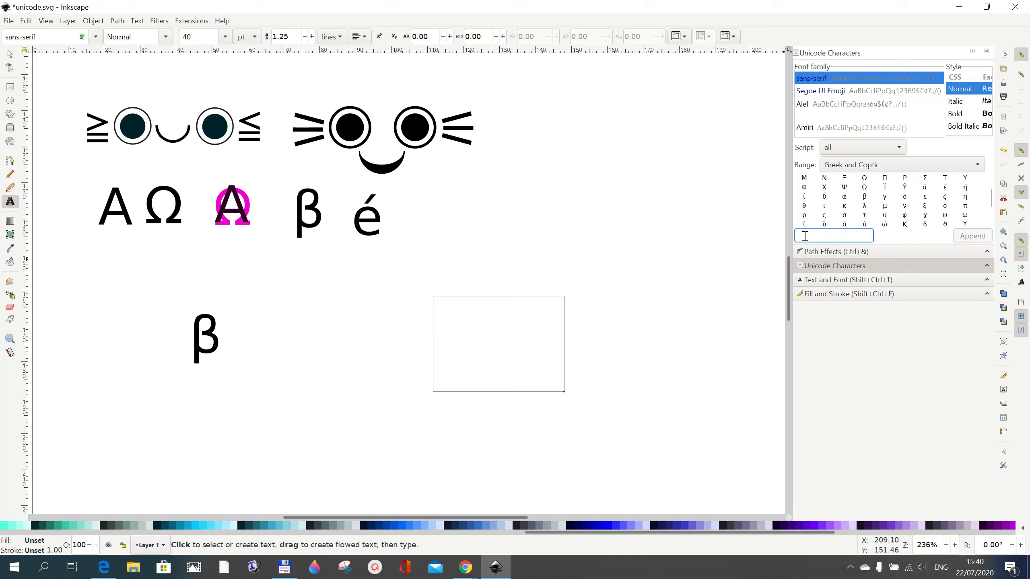
left_click(865, 198)
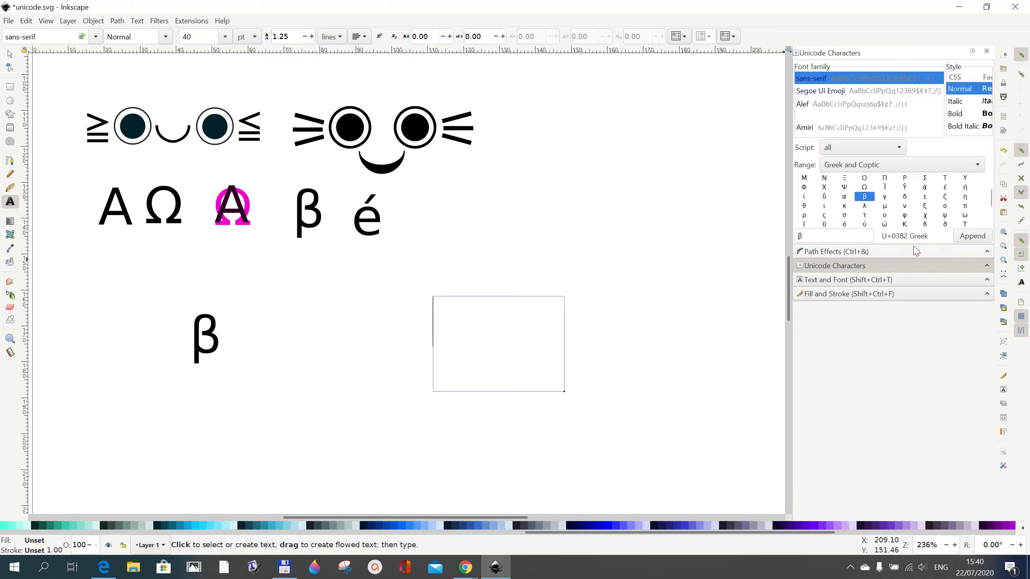
left_click(975, 242)
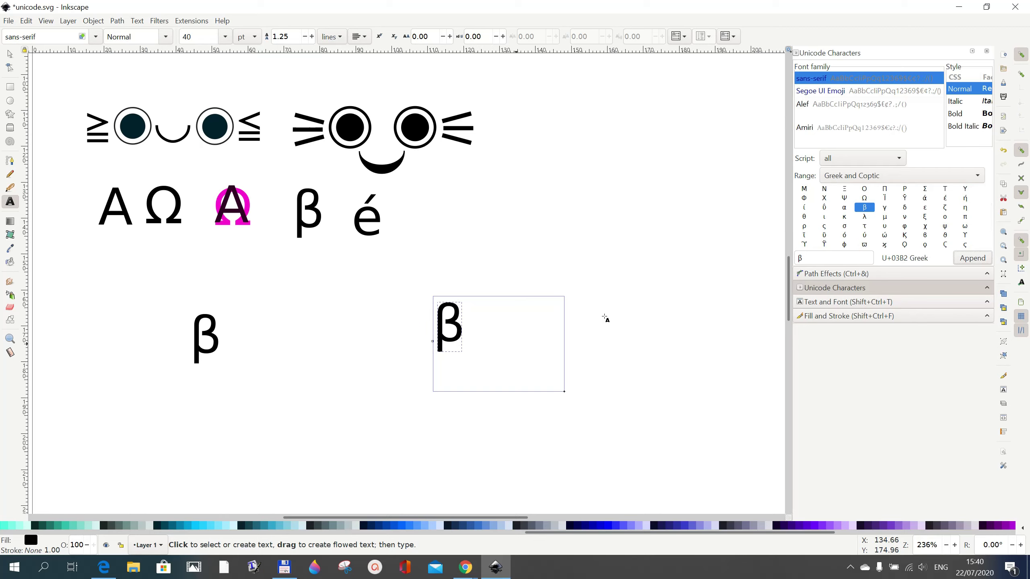
left_click(976, 177)
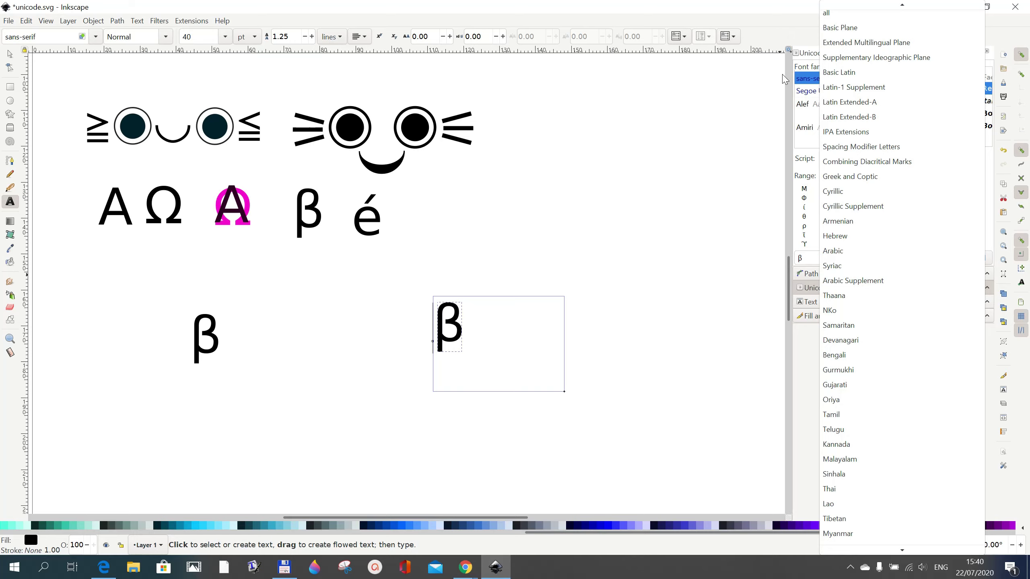
- Switch the palette to Latin-1 Supplement and append é so the text reads ββé
left_click(834, 73)
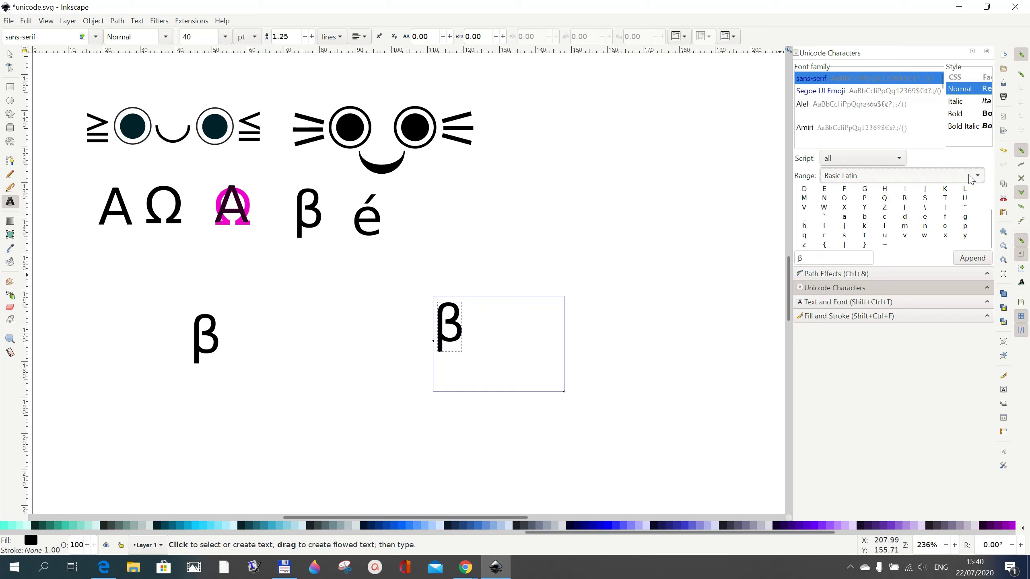
left_click(978, 179)
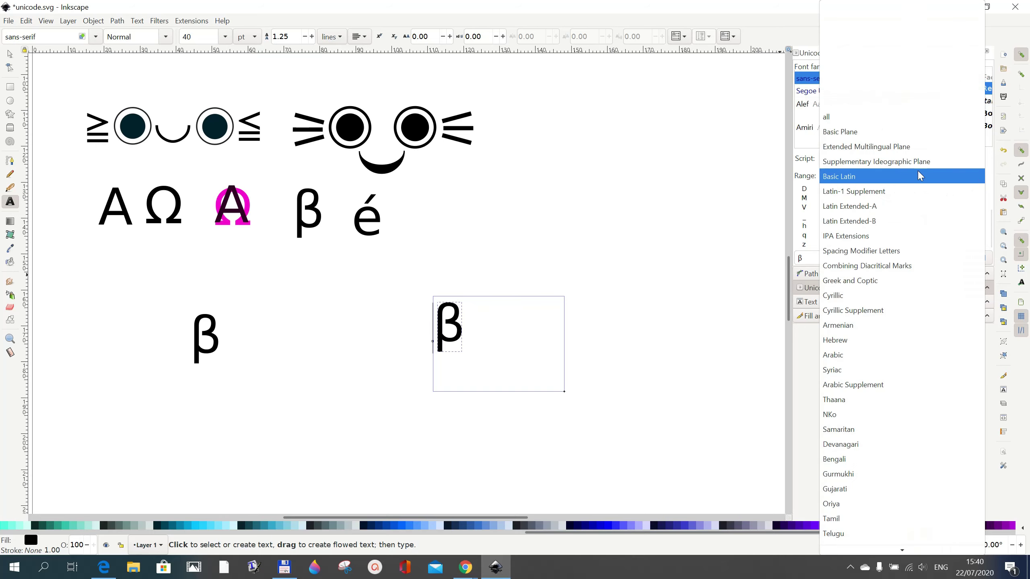
left_click(860, 195)
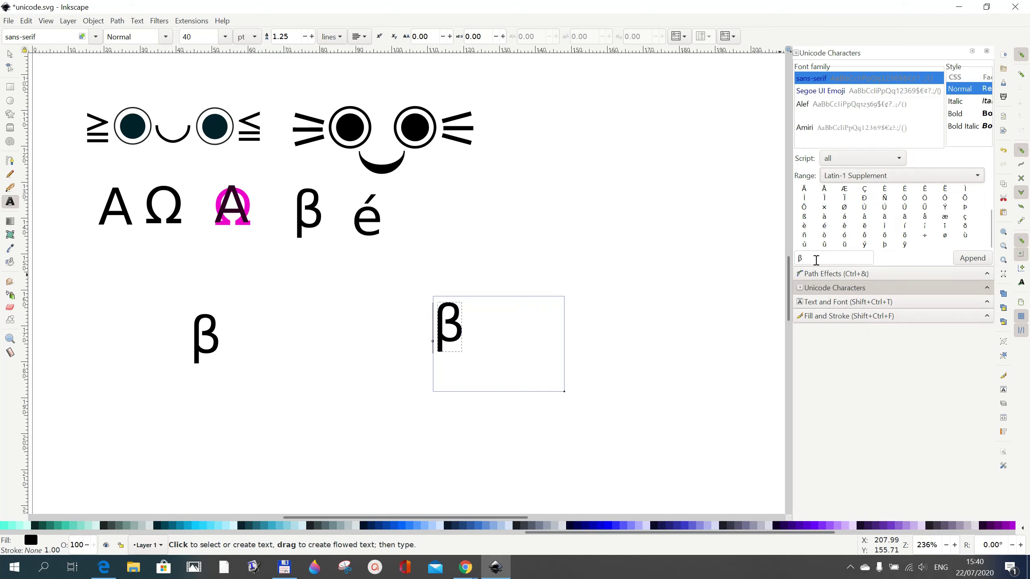
left_click(812, 258)
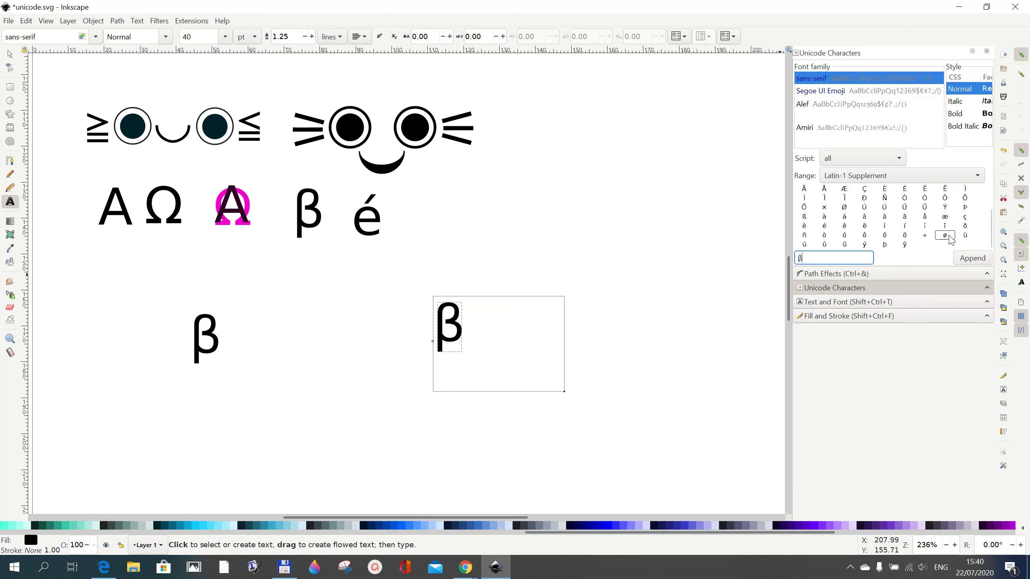
left_click(826, 227)
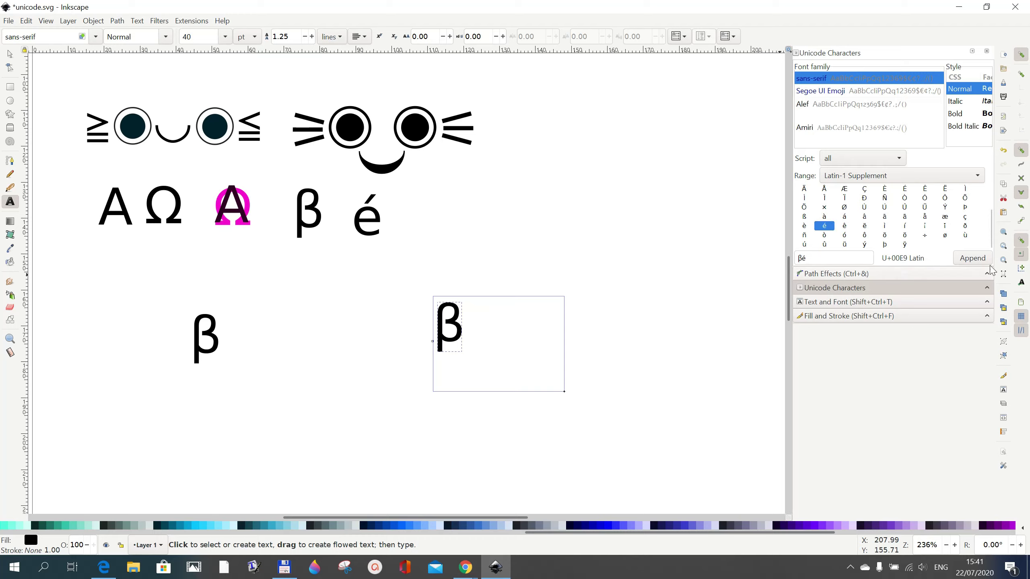
left_click(972, 259)
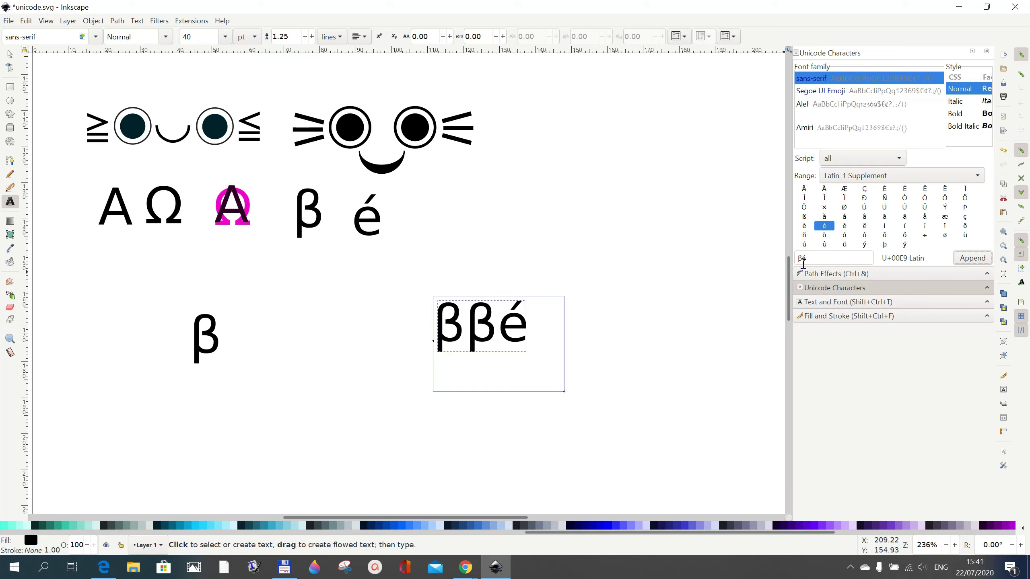
- Trim the palette entry field down to just é
left_click(801, 258)
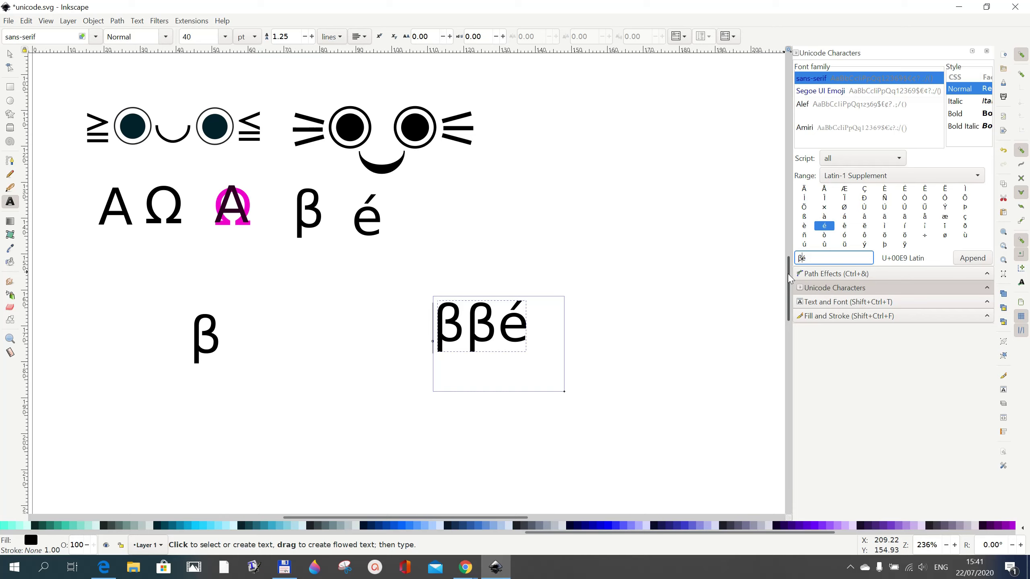
key("BackSpace")
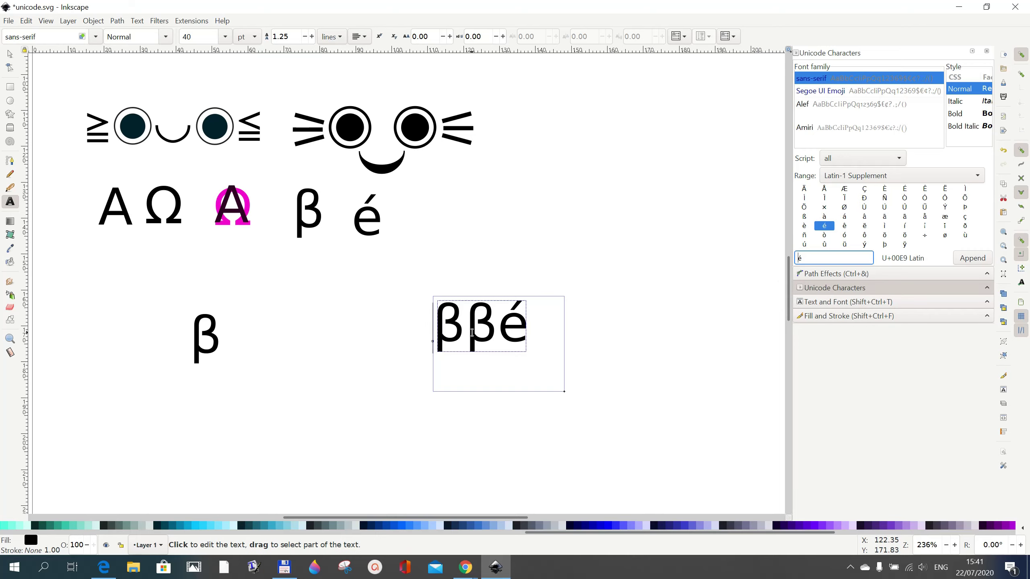
left_click(494, 337)
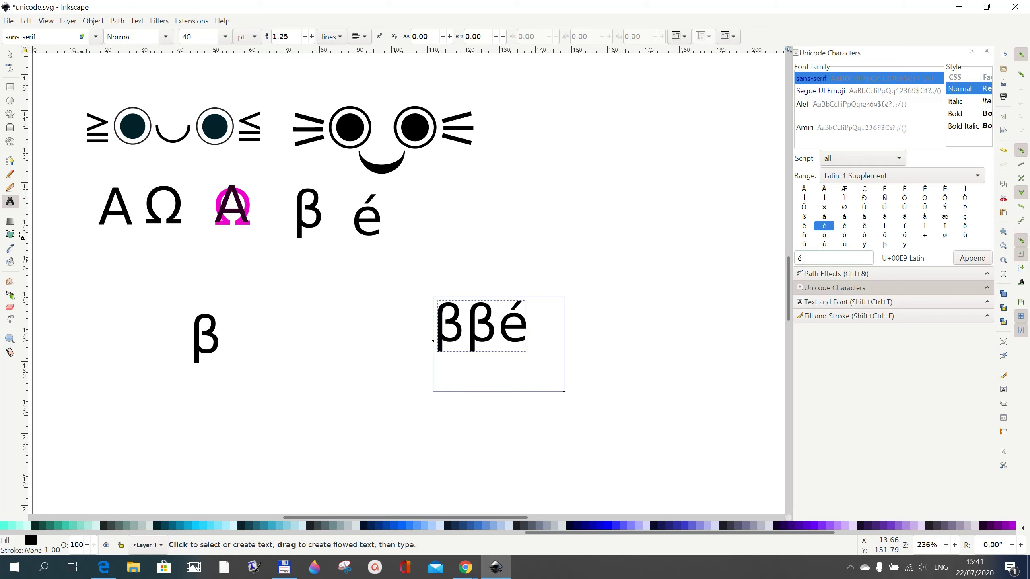
left_click(9, 56)
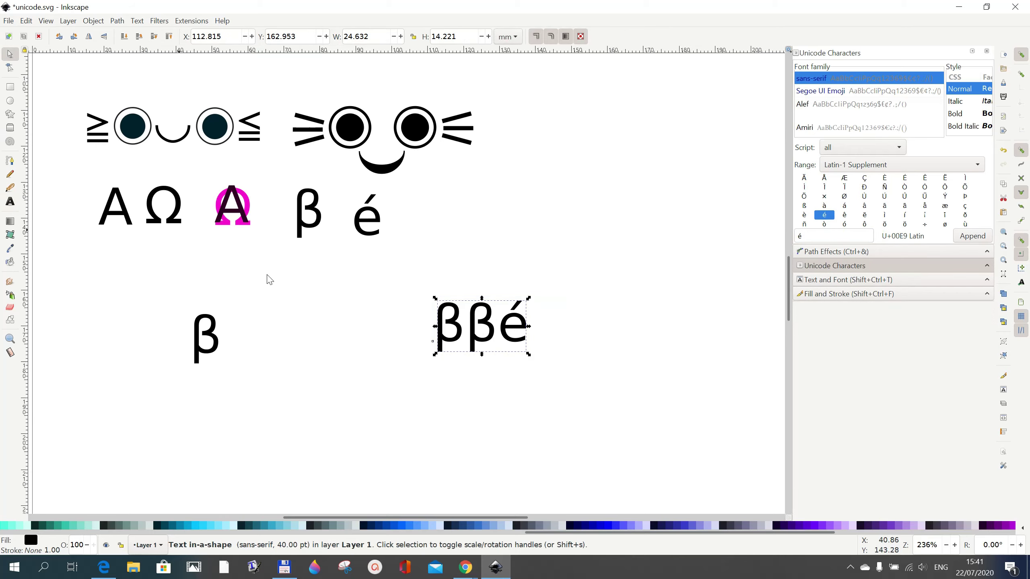
- Nudge the ββé text into place and enlarge it slightly
left_click(523, 356)
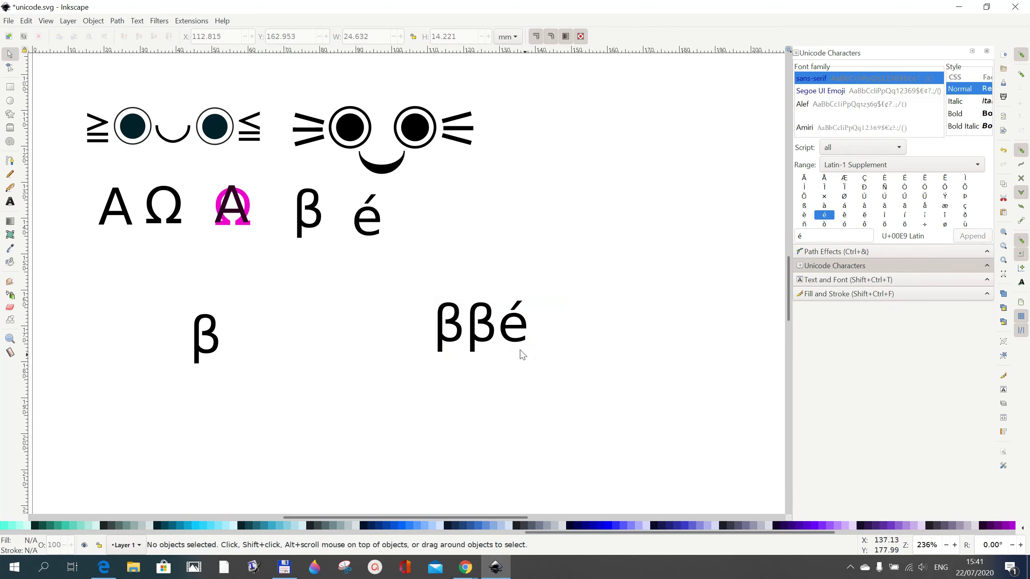
left_click_drag(489, 327, 495, 321)
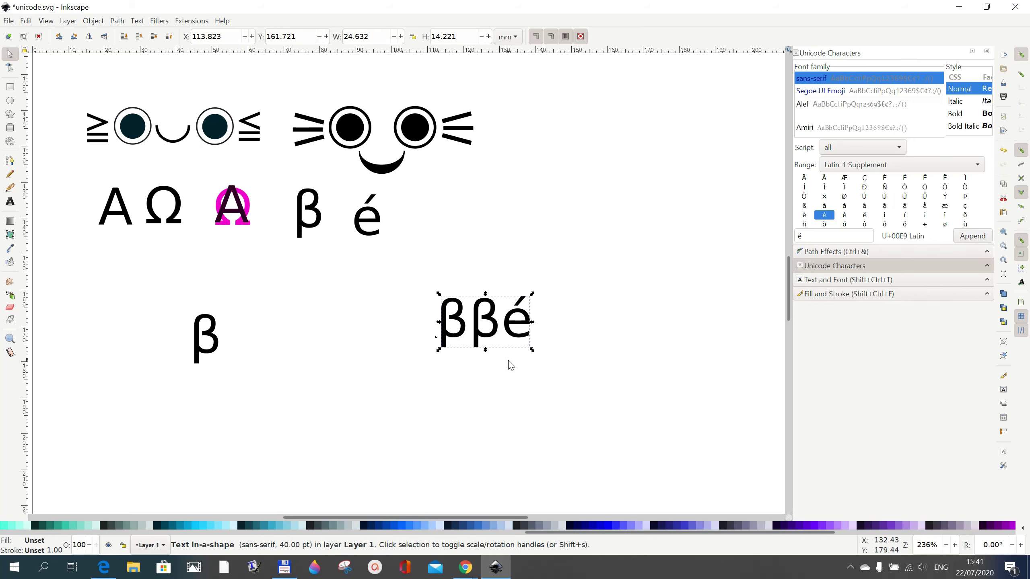
left_click_drag(533, 351, 483, 333)
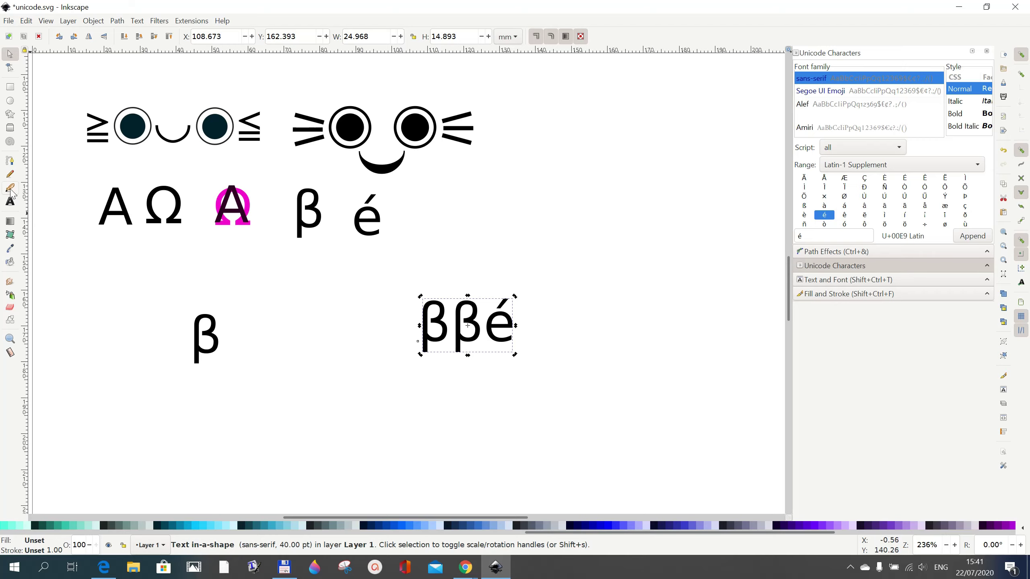
left_click(10, 205)
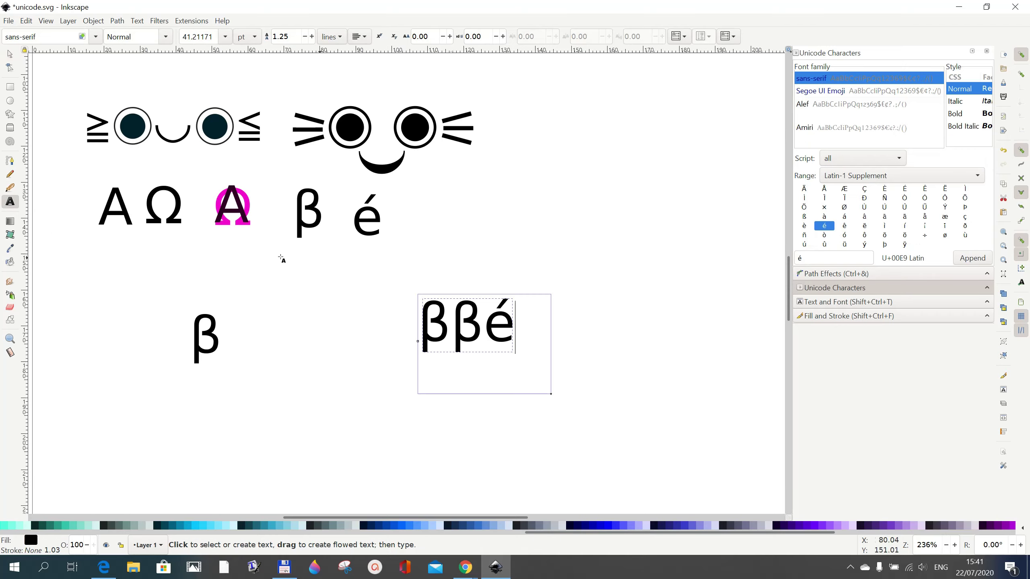
left_click_drag(502, 218, 695, 318)
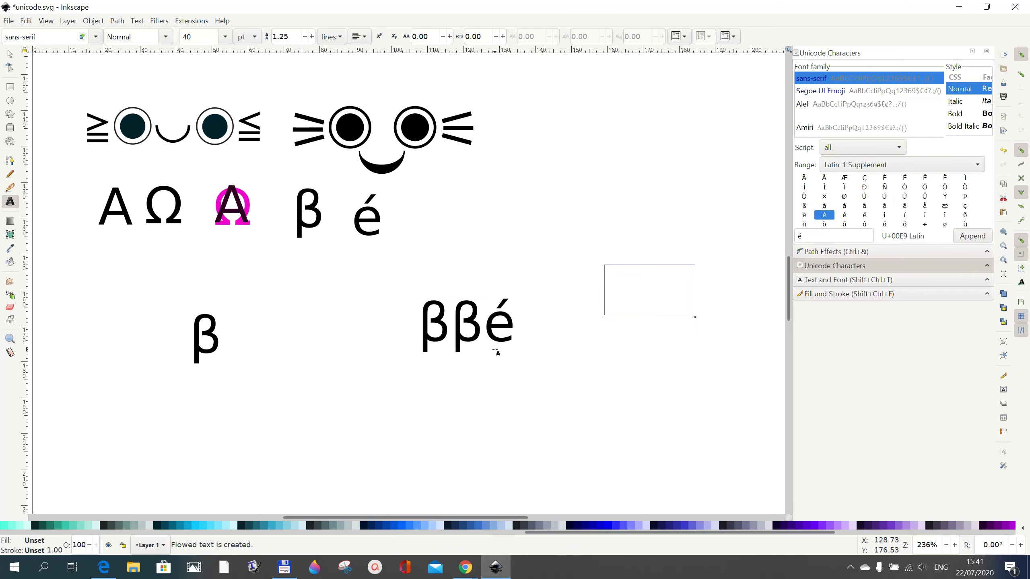
left_click(9, 56)
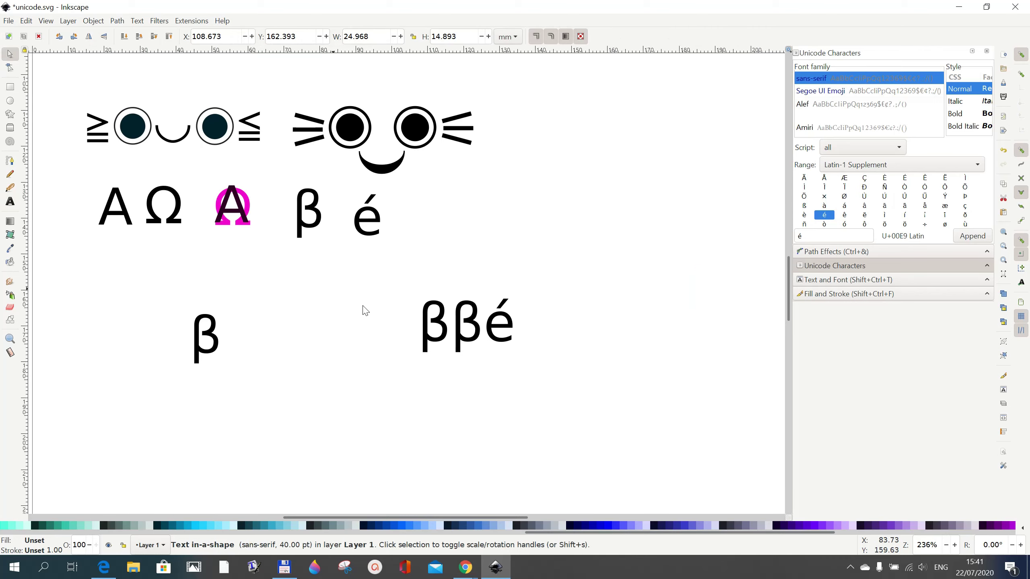
- Convert the ββé text to paths and ungroup it into three glyphs
left_click(508, 340)
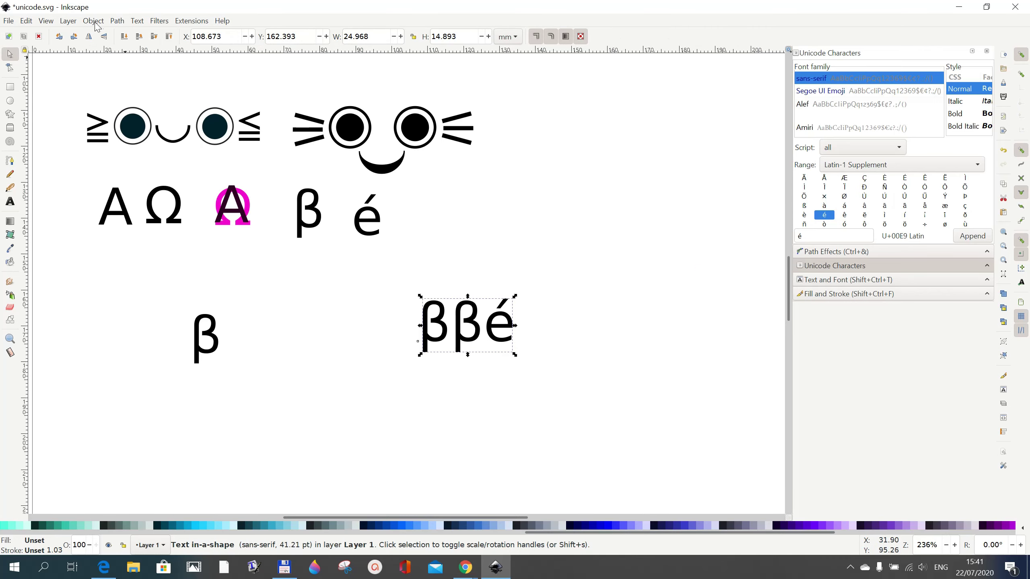
left_click(117, 20)
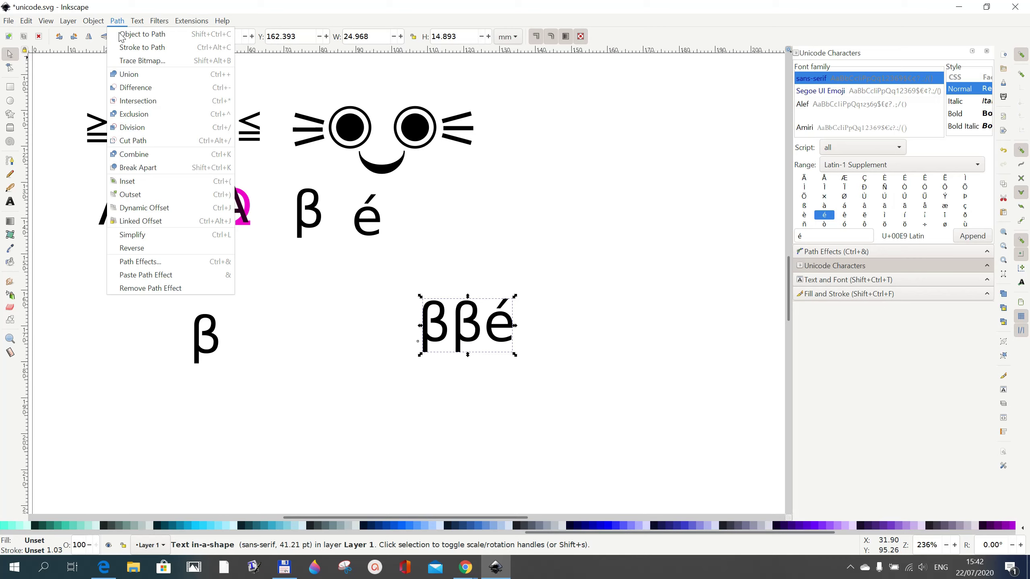
left_click(121, 35)
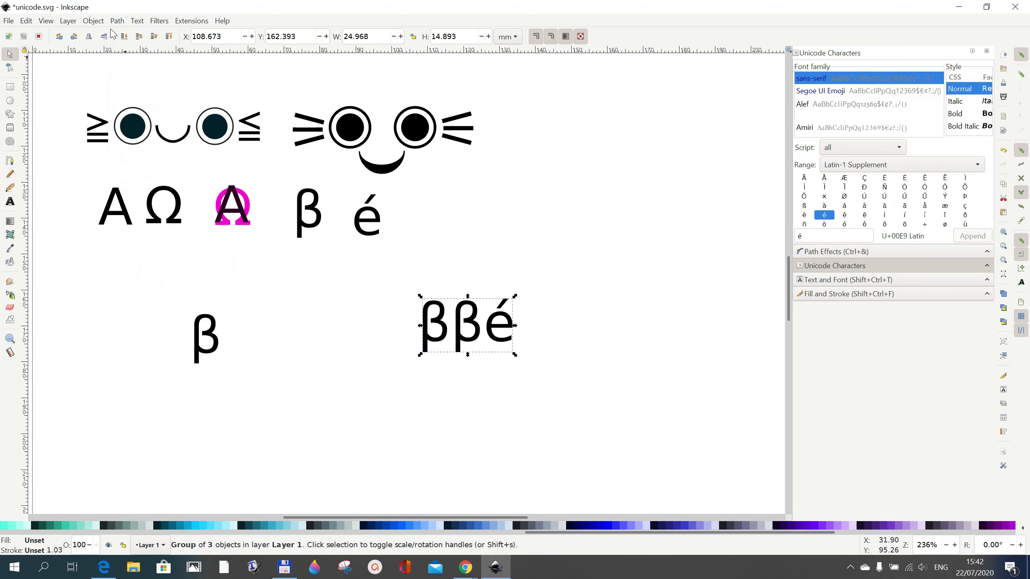
left_click(93, 20)
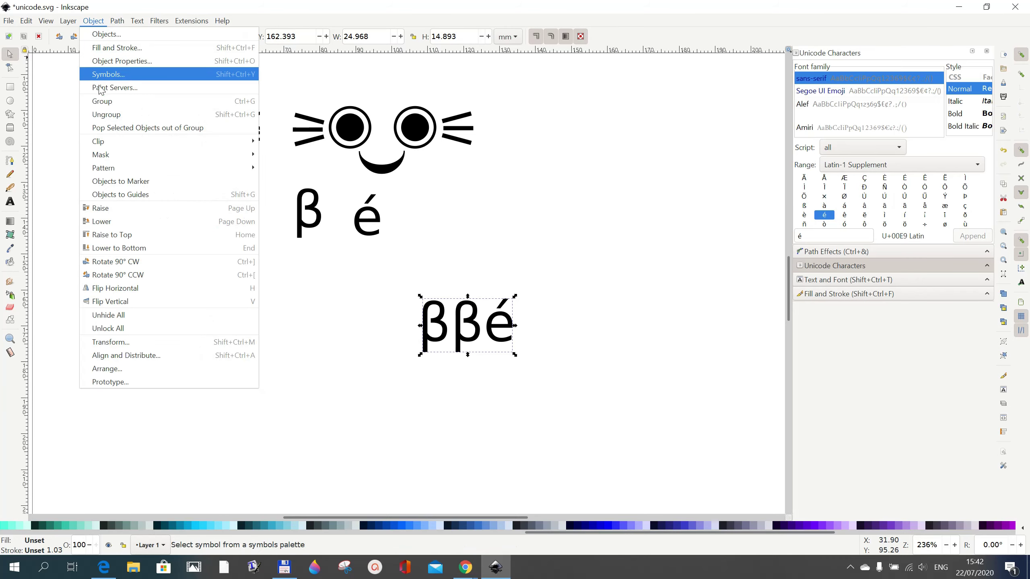
left_click(105, 117)
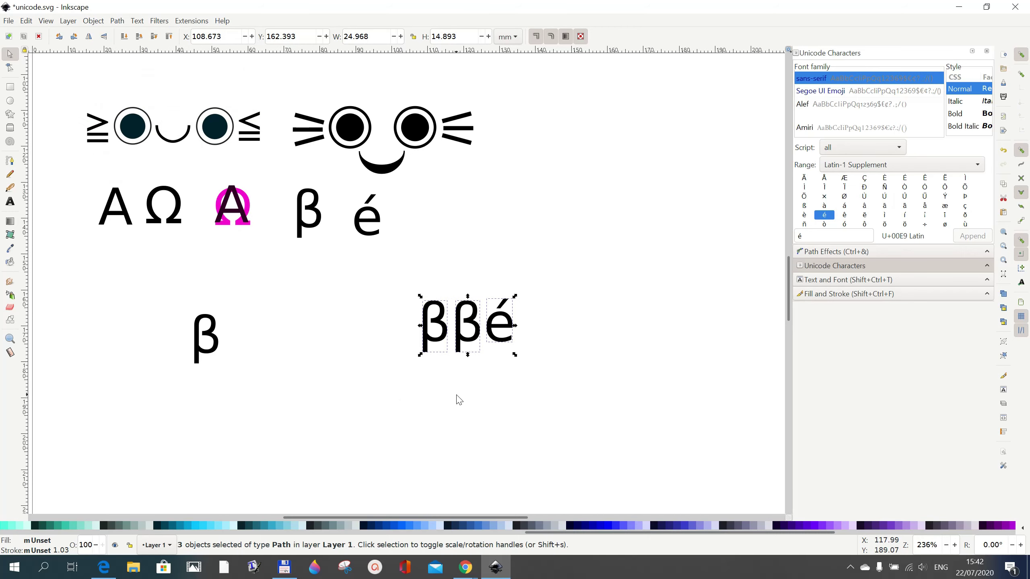
- Rearrange the glyphs, raising the middle β and moving é beside the βs
left_click(504, 388)
left_click(504, 329)
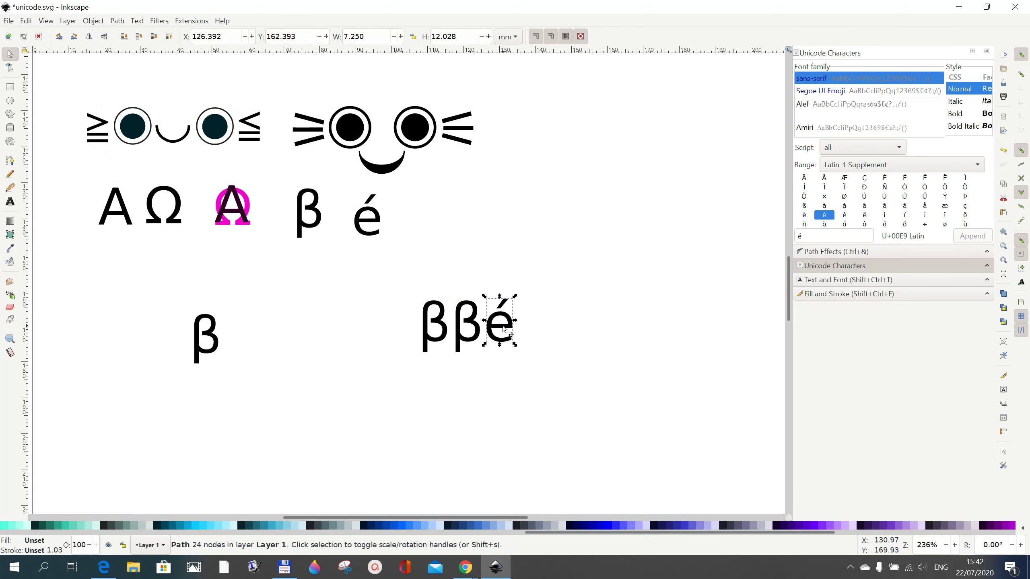
left_click_drag(505, 330, 525, 304)
left_click_drag(471, 327, 451, 340)
left_click_drag(477, 307, 480, 357)
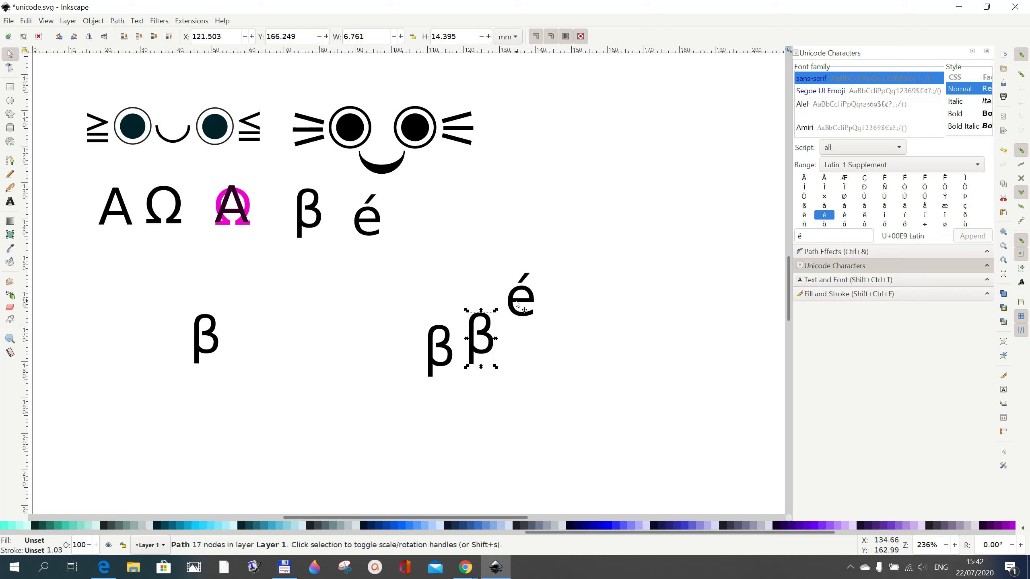
left_click_drag(518, 308, 521, 352)
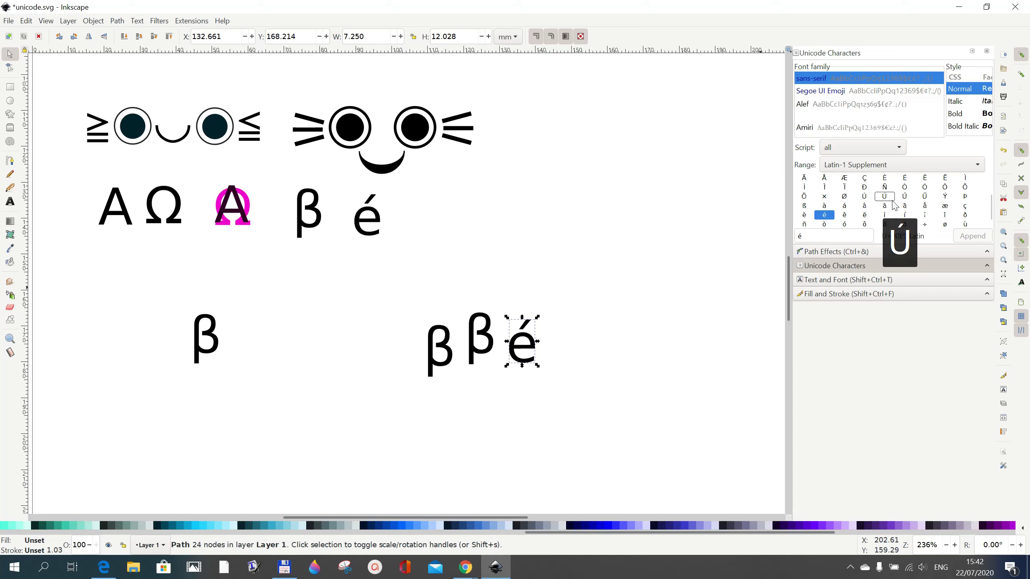
- Set the palette Range to Greek and Coptic and scroll through its glyph grid
scroll(894, 203, "up", 2)
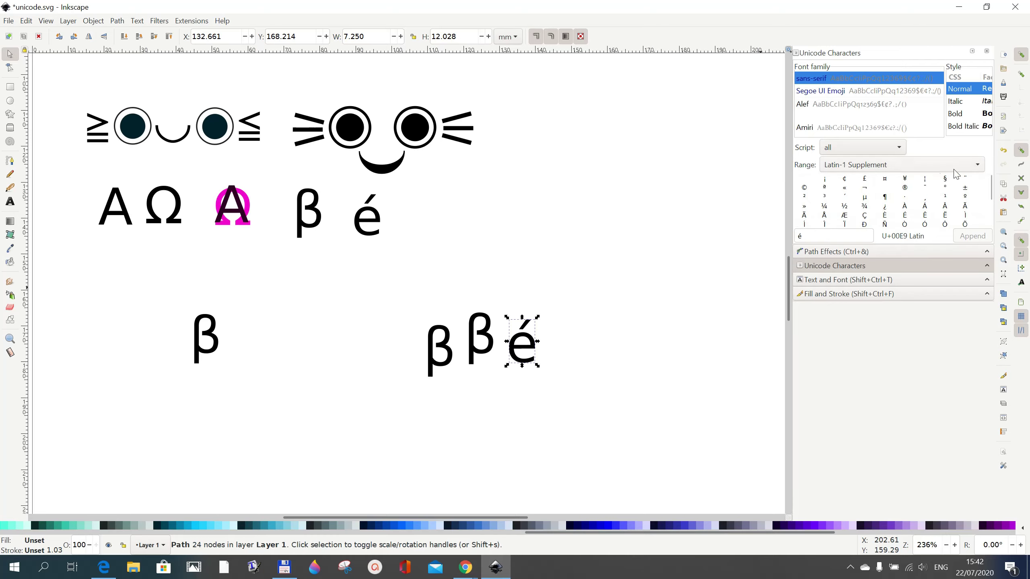
left_click(978, 166)
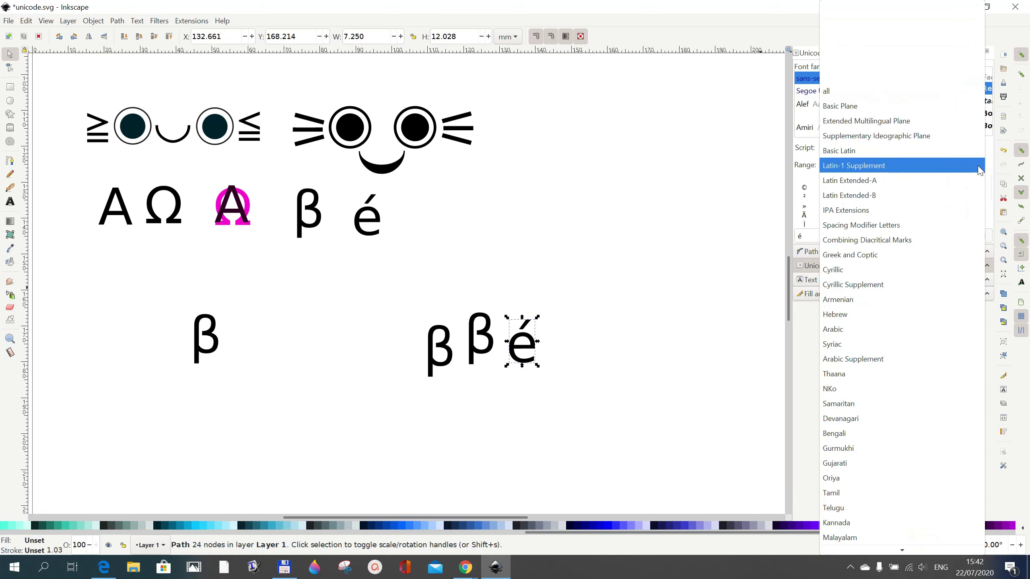
left_click(886, 254)
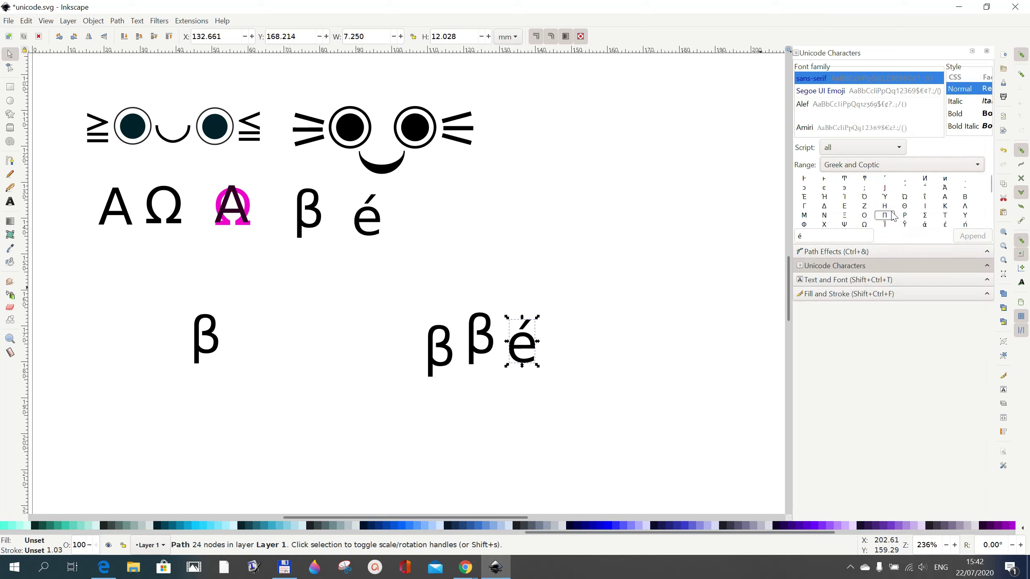
scroll(886, 219, "down", 1)
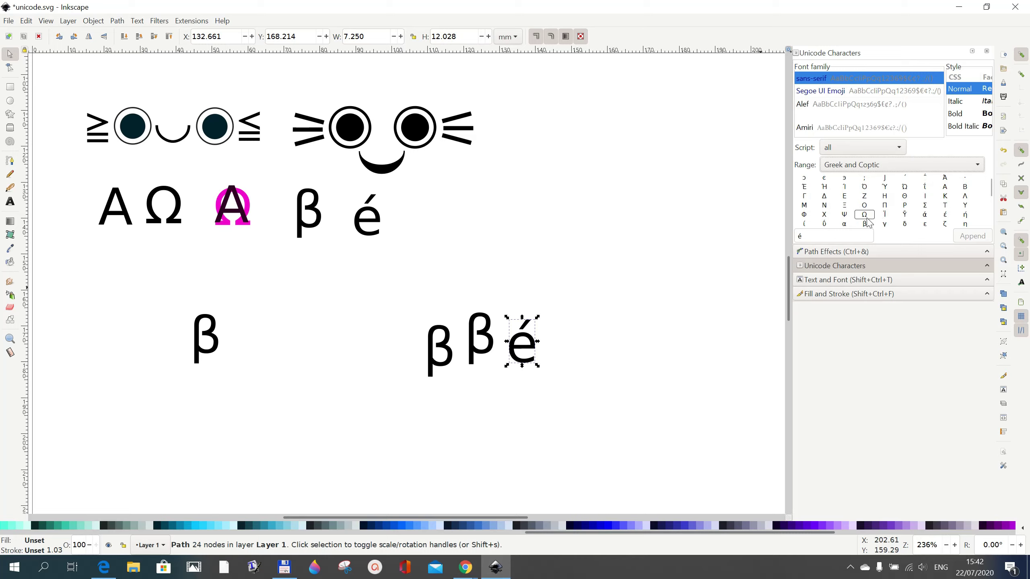
mouse_move(867, 220)
- Duplicate the Ω glyph and place the copy right of the lower β
mouse_move(158, 225)
left_mouse_down()
mouse_move(160, 240)
mouse_move(163, 225)
left_mouse_up()
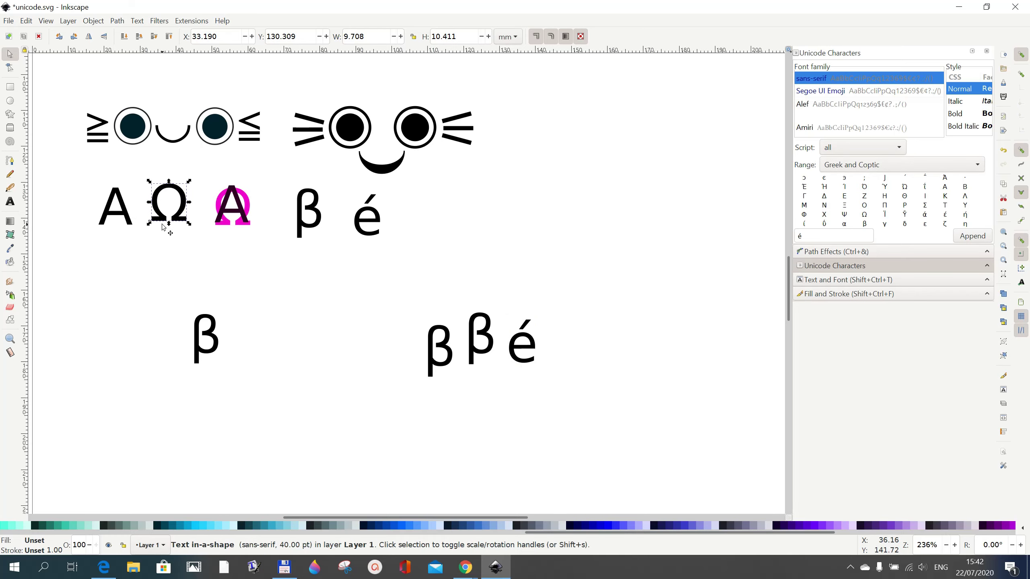
right_click(162, 225)
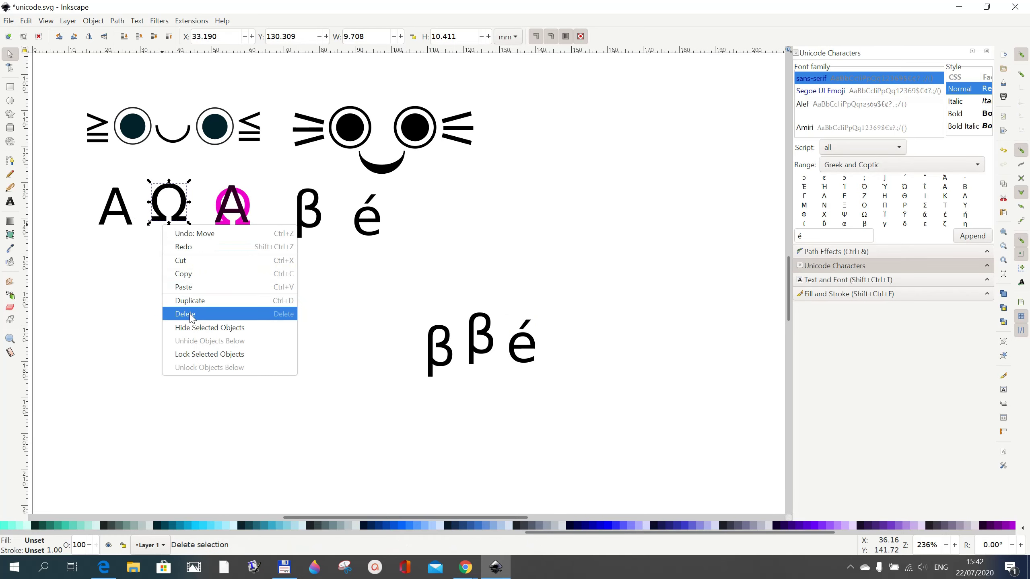
left_click(187, 301)
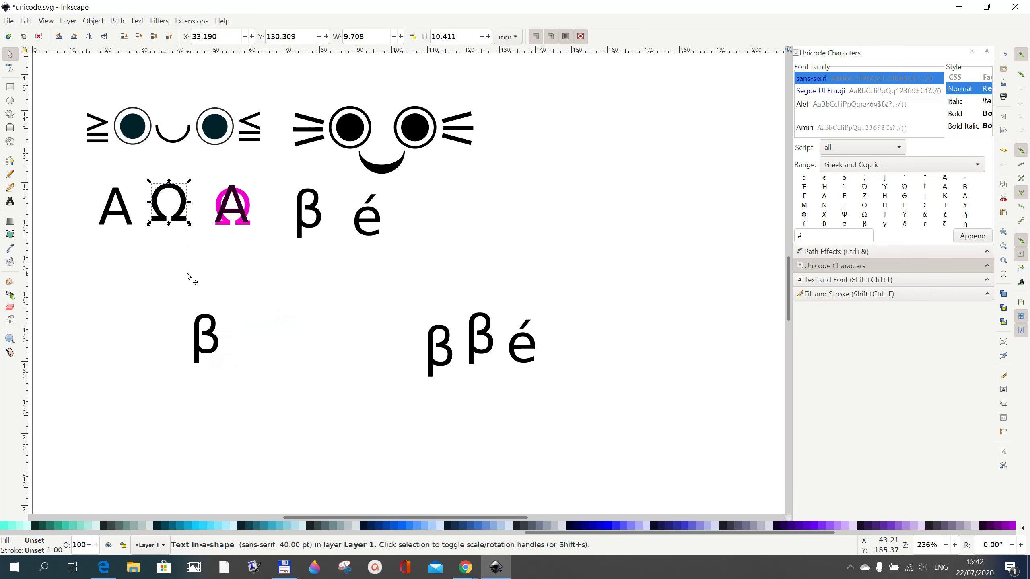
left_click_drag(172, 219, 285, 350)
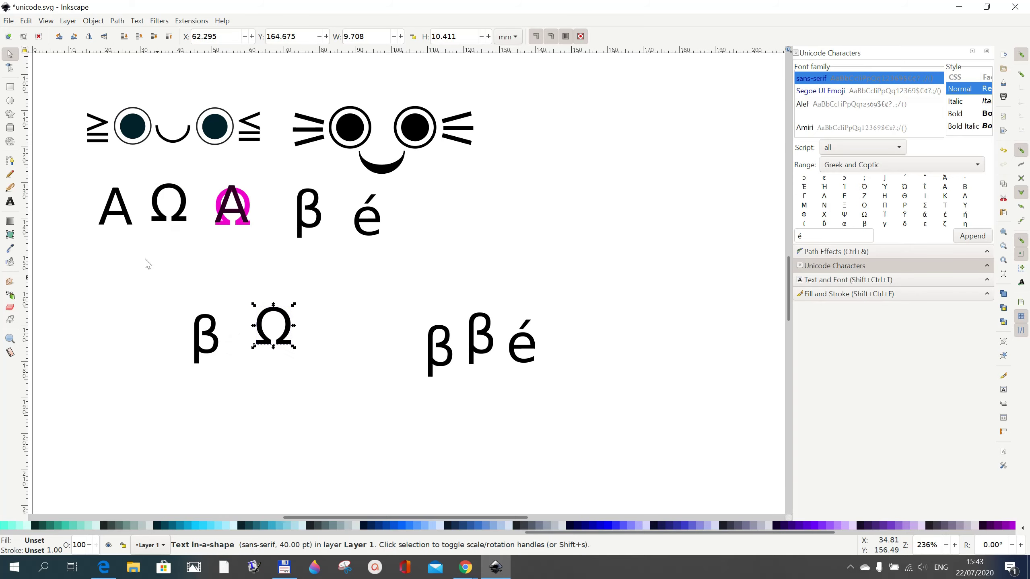
- Duplicate the A onto the lower Ω and fill the copy magenta #FF00CC
left_click(129, 224)
right_click(129, 222)
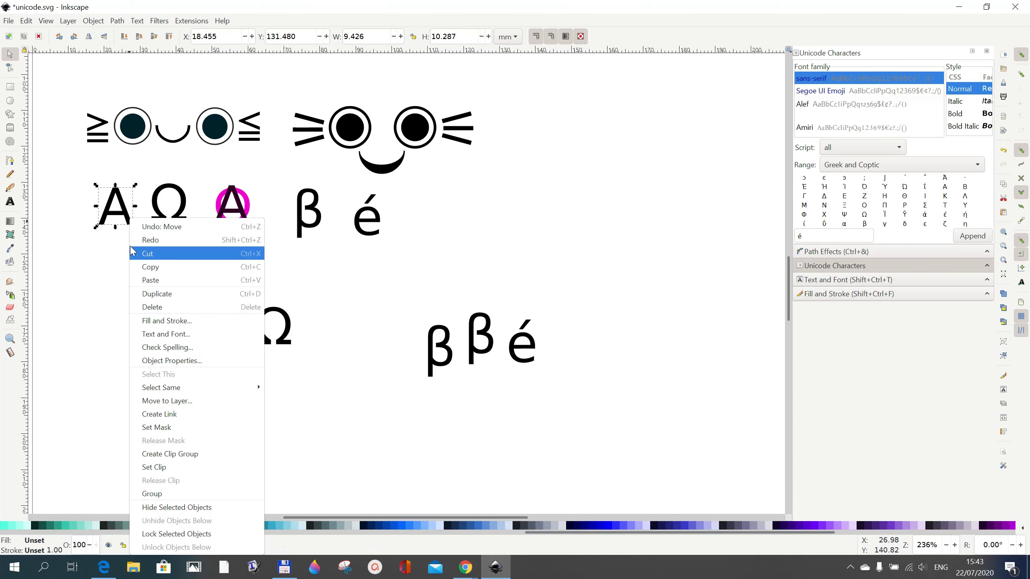
left_click(158, 294)
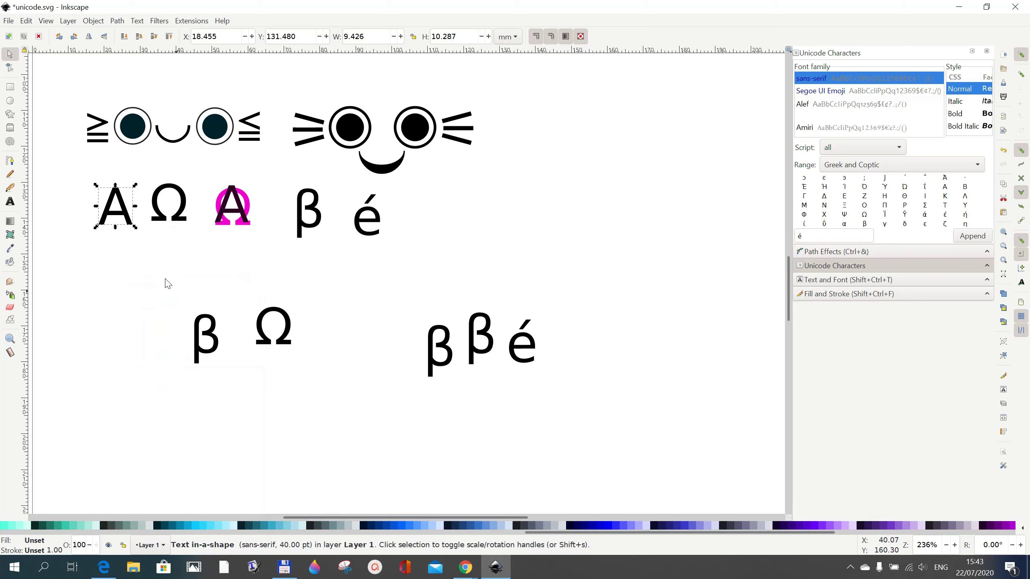
left_click_drag(132, 227, 289, 342)
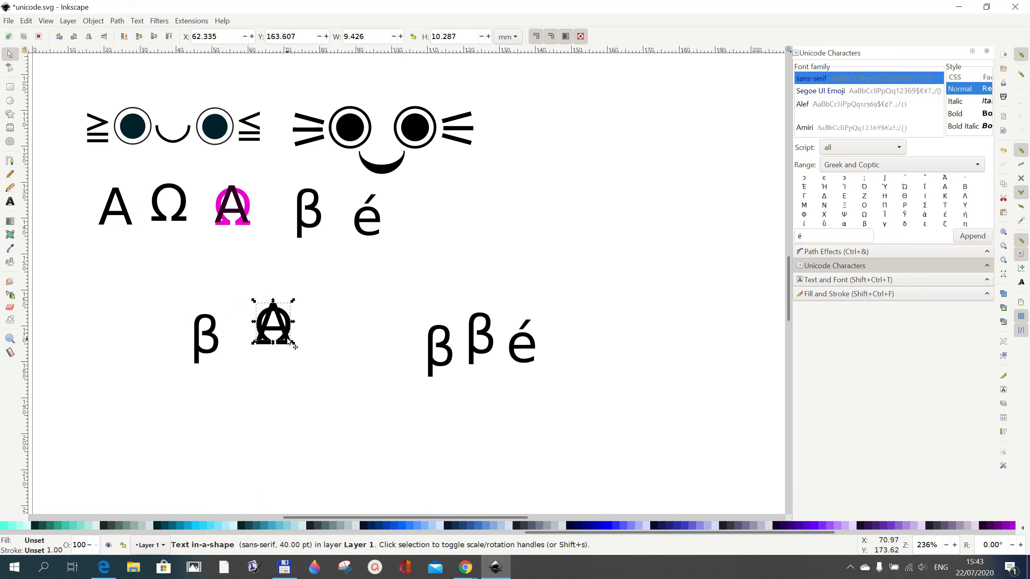
left_click(298, 382)
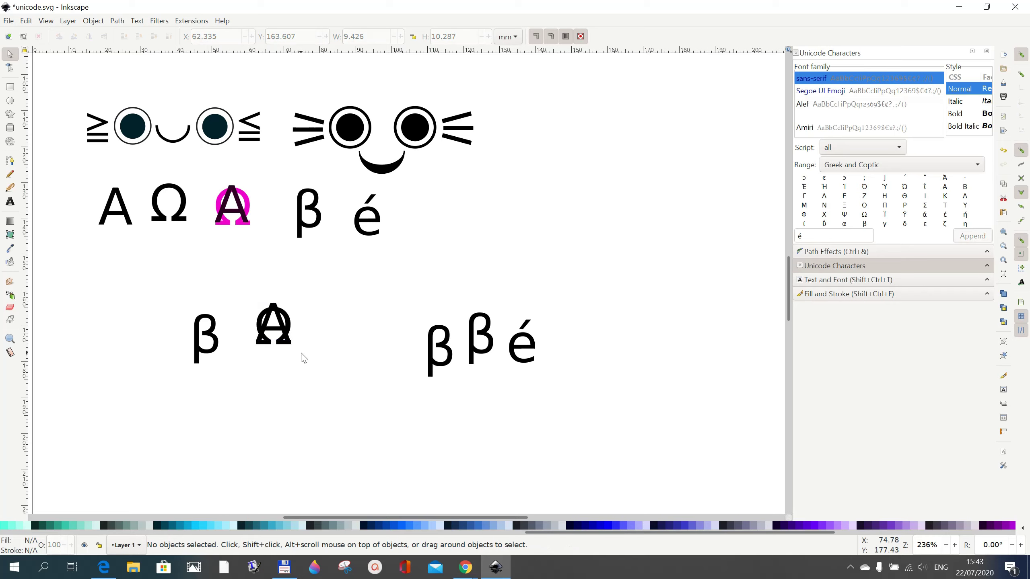
left_click(292, 327)
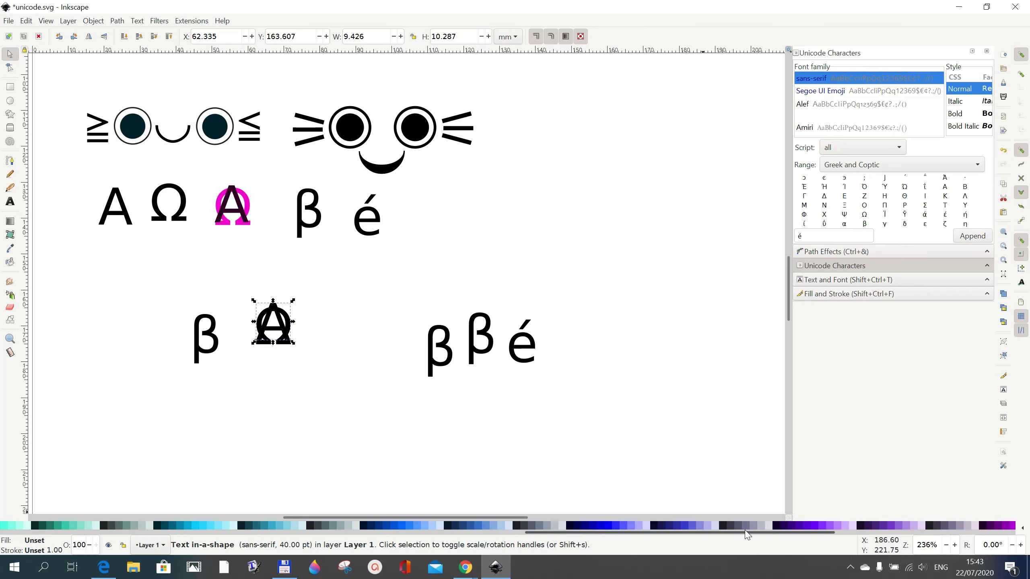
scroll(698, 533, "right", 5)
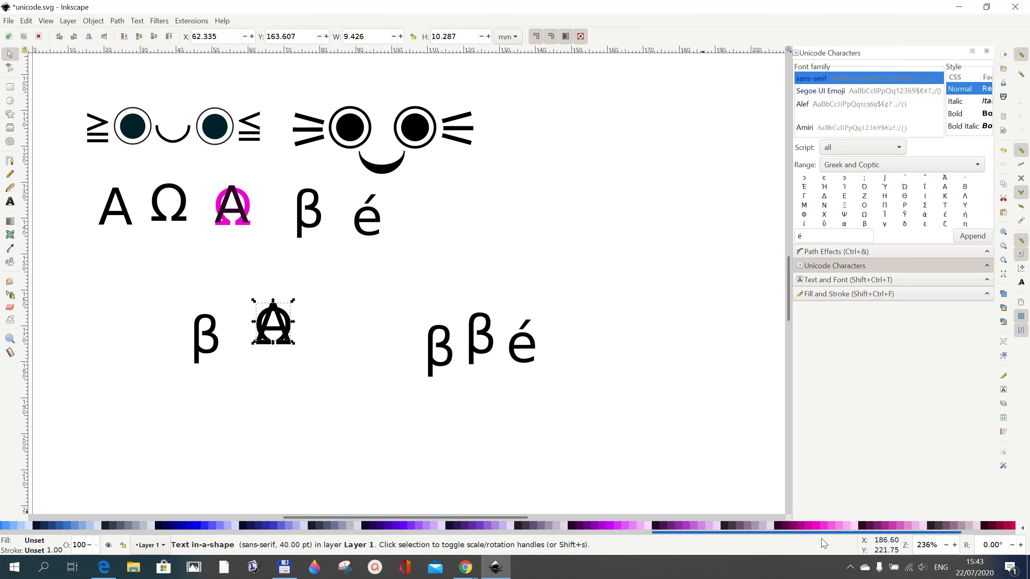
left_click(795, 529)
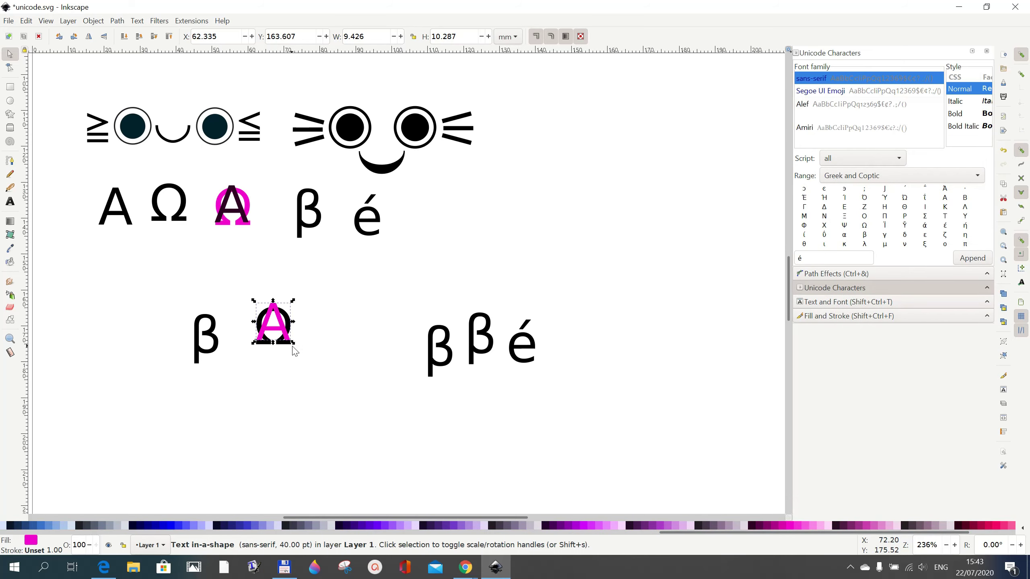
key("Escape")
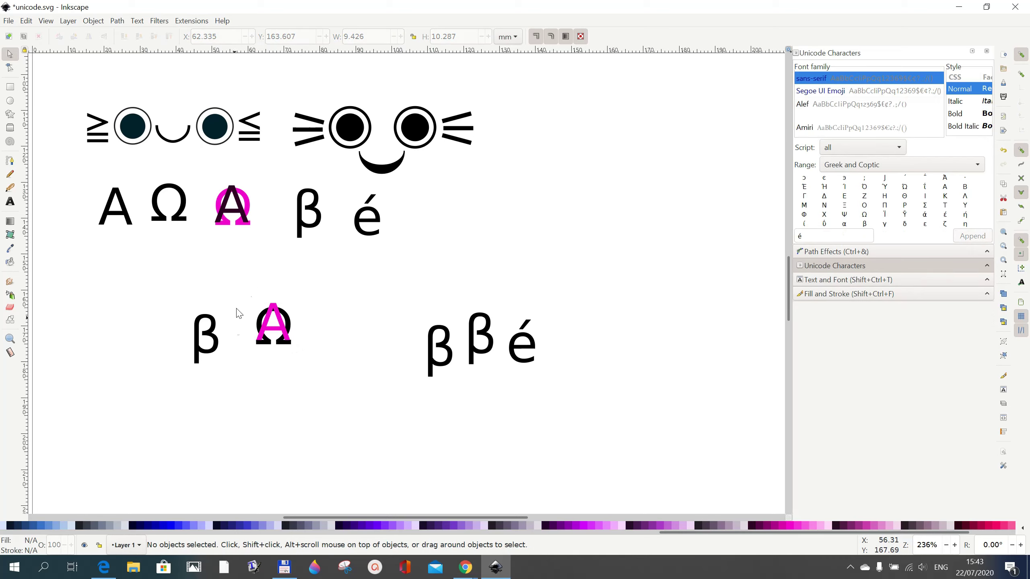
- Group the magenta A and the Ω together
left_click_drag(246, 301, 311, 371)
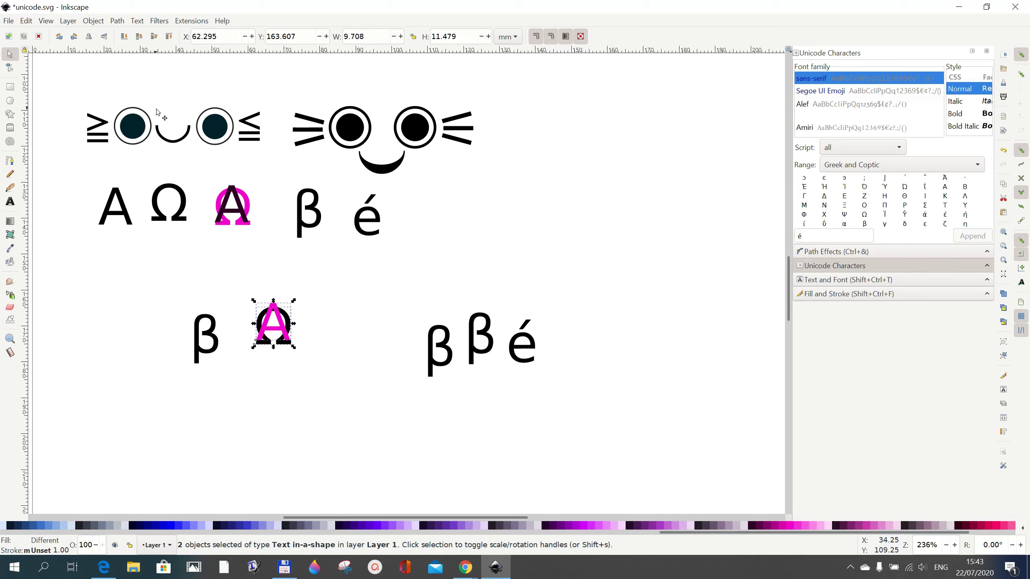
left_click(93, 20)
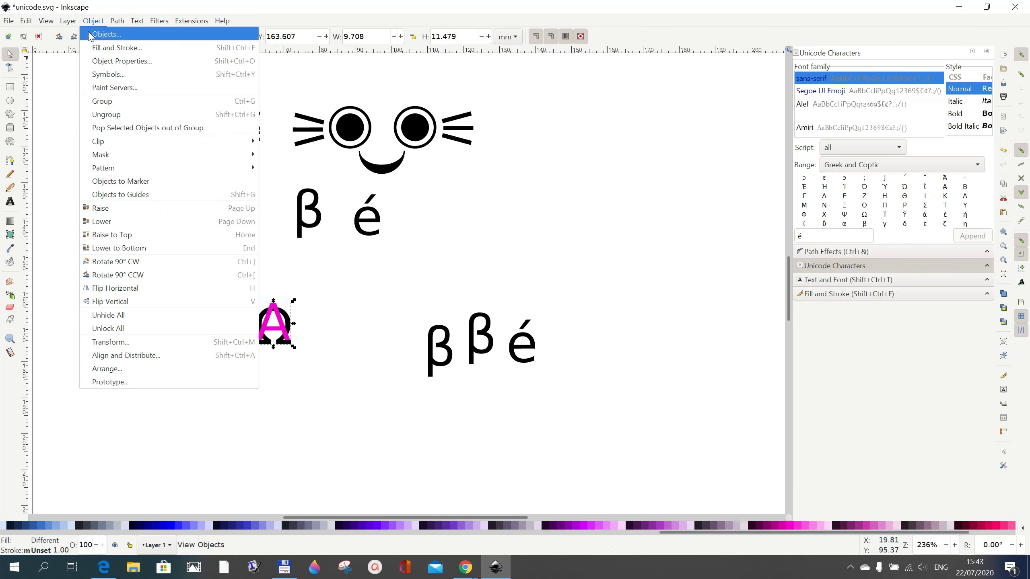
left_click(107, 99)
left_click(280, 366)
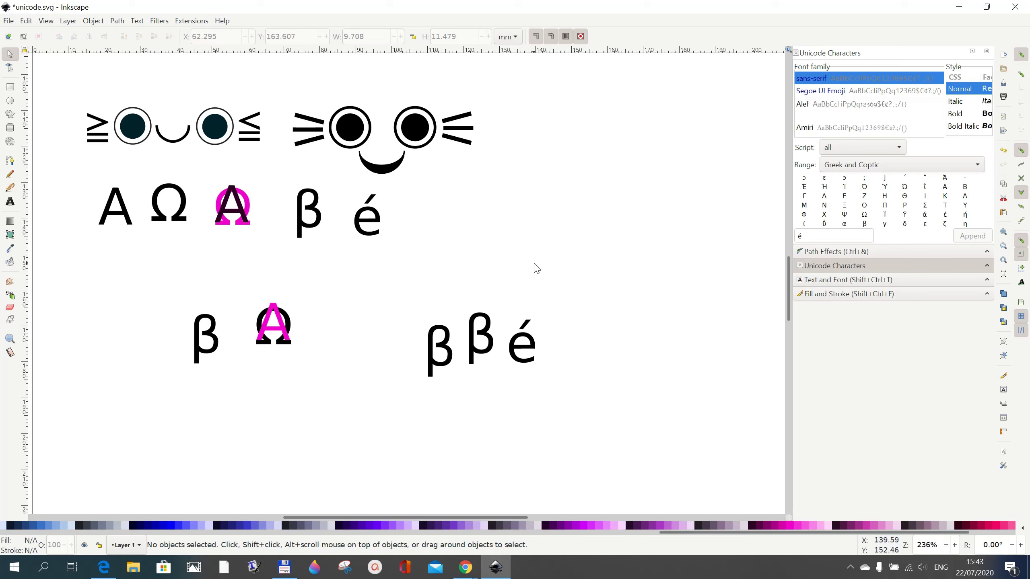
- Select all five objects in the lower row and bring up their context menu
mouse_move(891, 207)
left_click_drag(156, 287, 488, 399)
left_click_drag(577, 411, 573, 410)
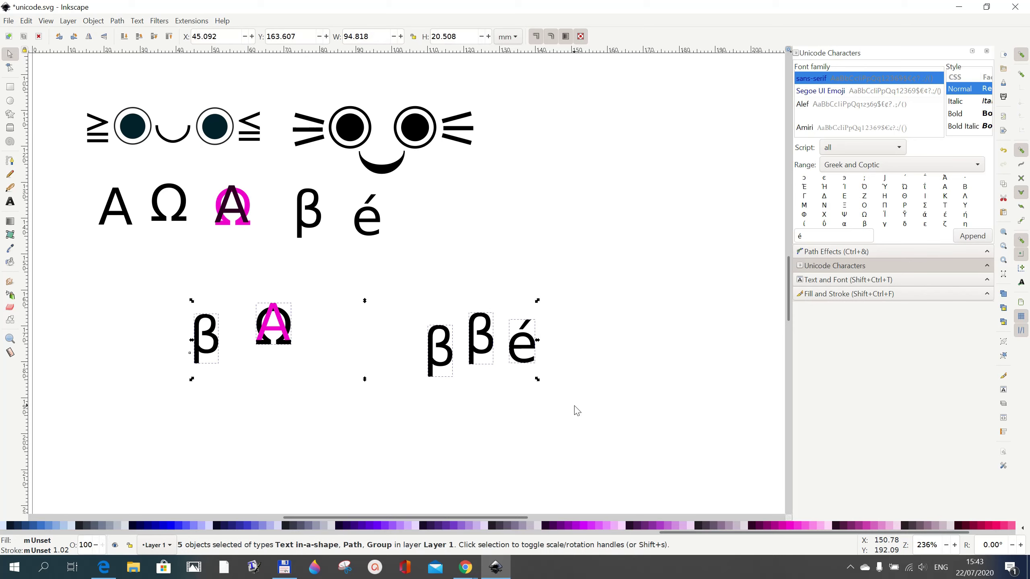
right_click(485, 344)
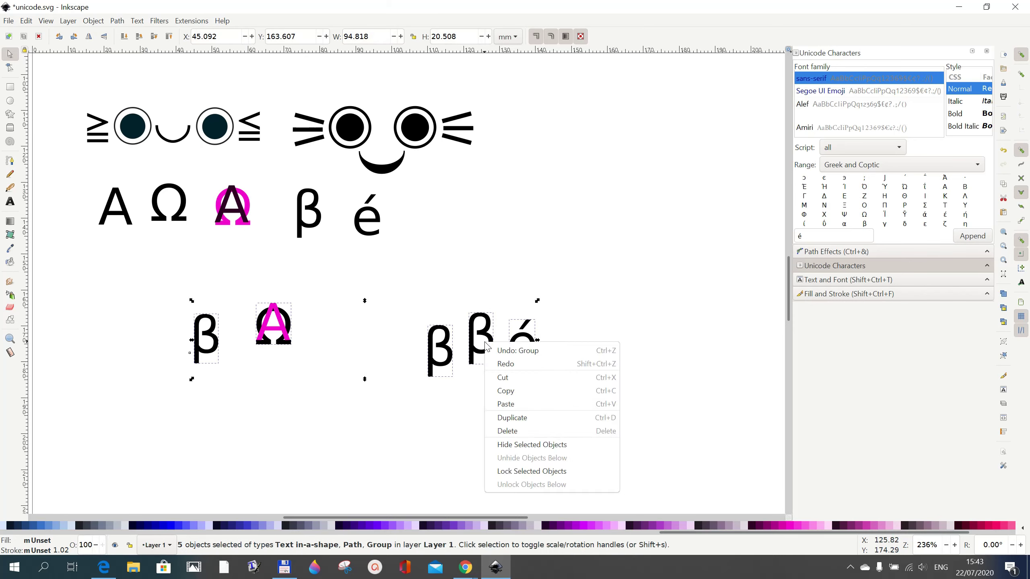
- Delete the lower test row, then switch the palette Range to Mathematical Operators
left_click(509, 432)
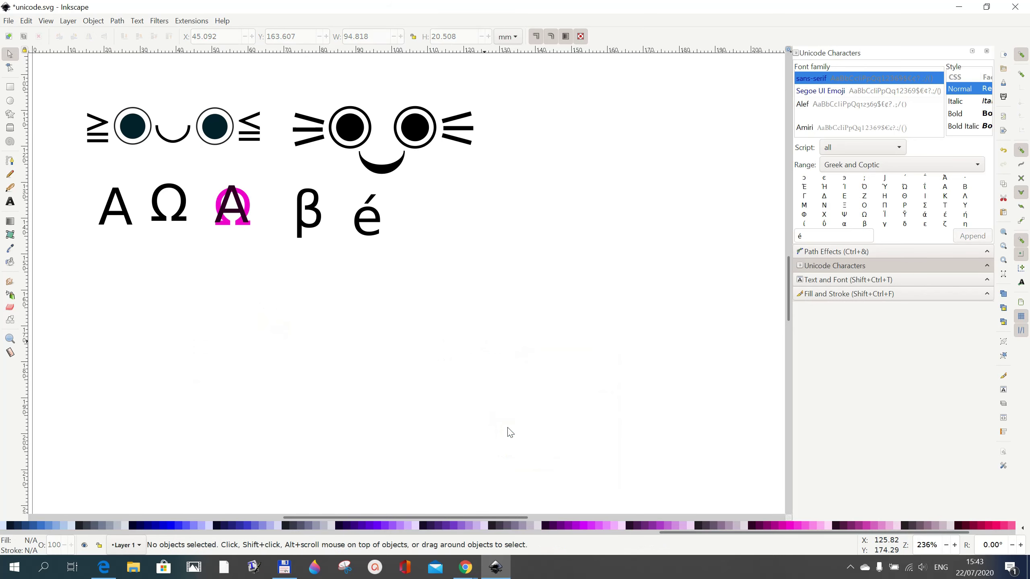
mouse_move(910, 197)
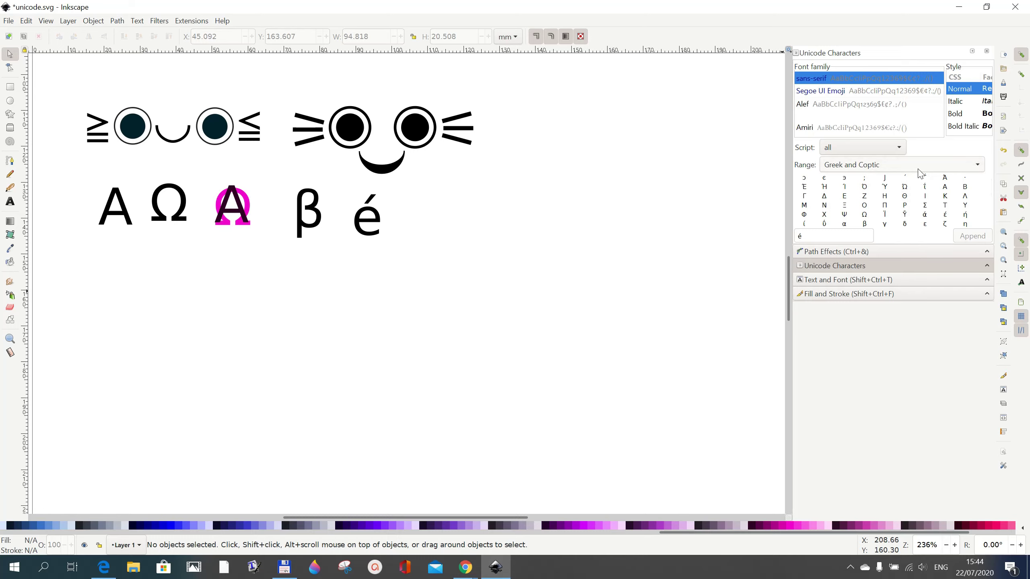
left_click(975, 166)
scroll(939, 352, "down", 3)
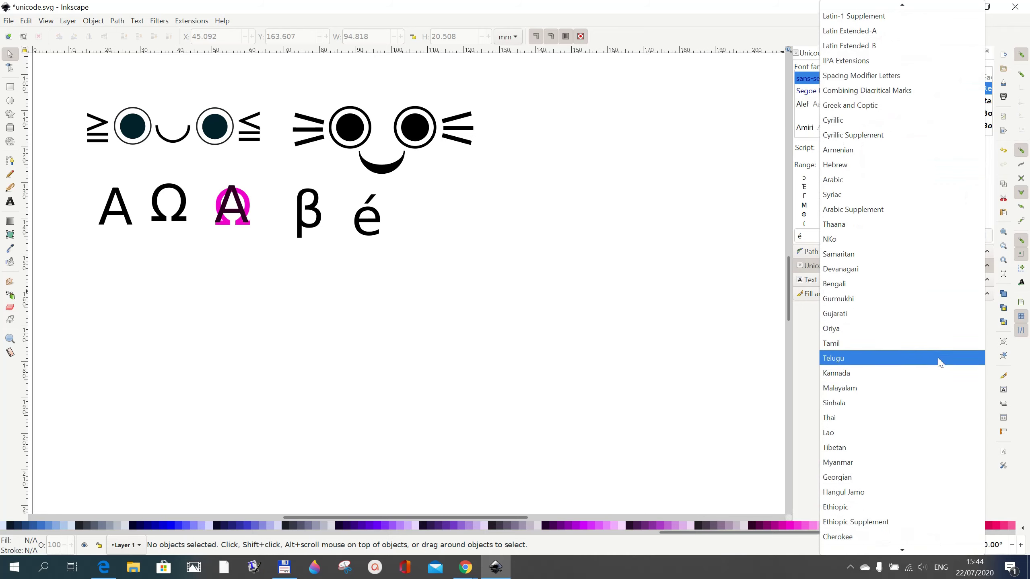
scroll(940, 362, "down", 10)
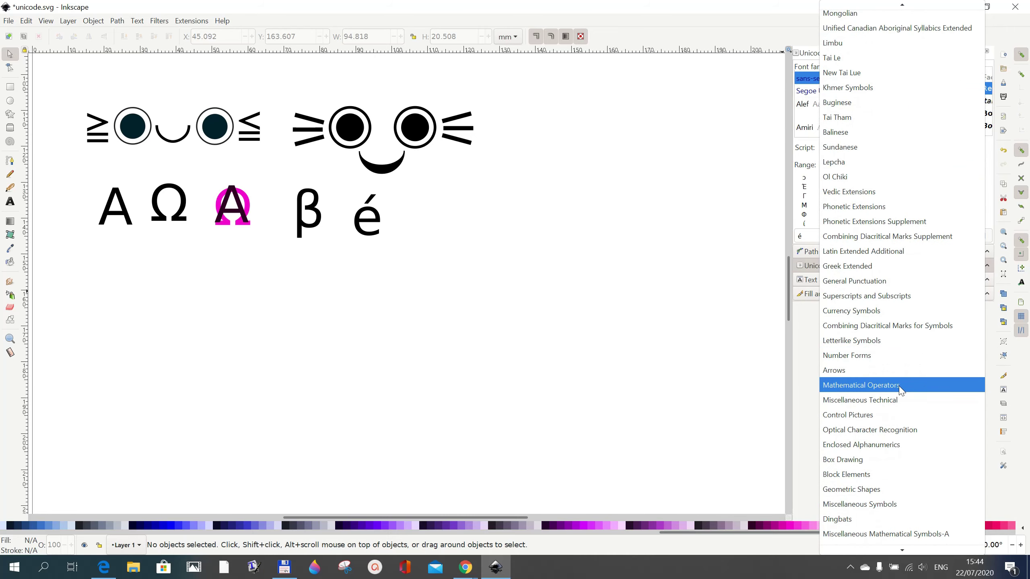
left_click(900, 389)
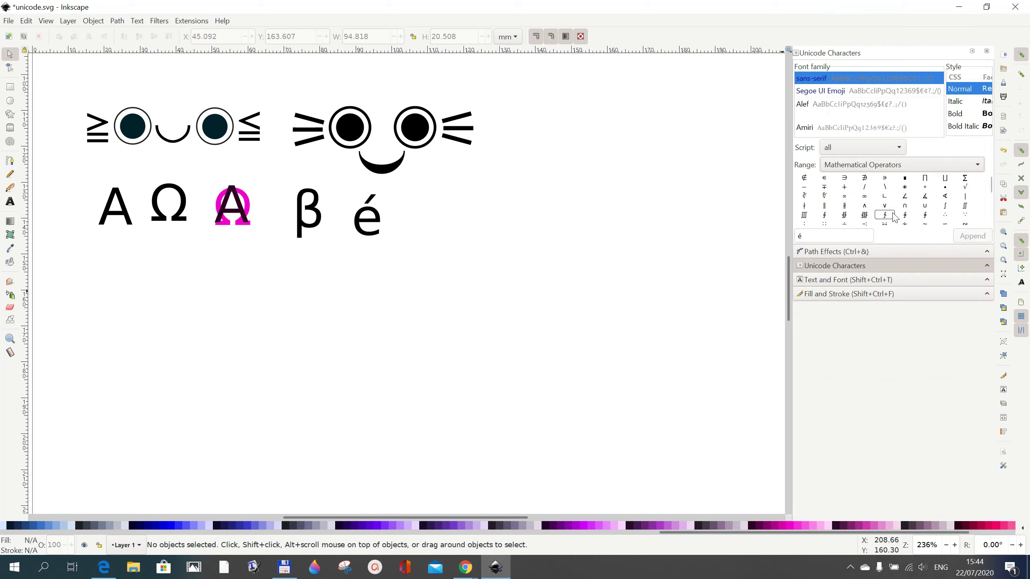
mouse_move(895, 219)
scroll(832, 104, "down", 6)
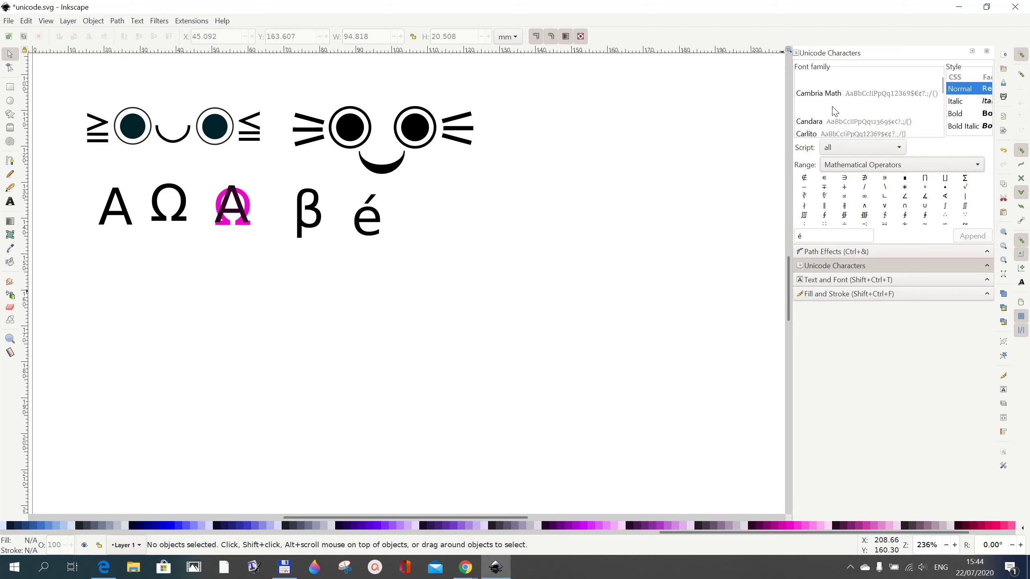
scroll(834, 111, "down", 10)
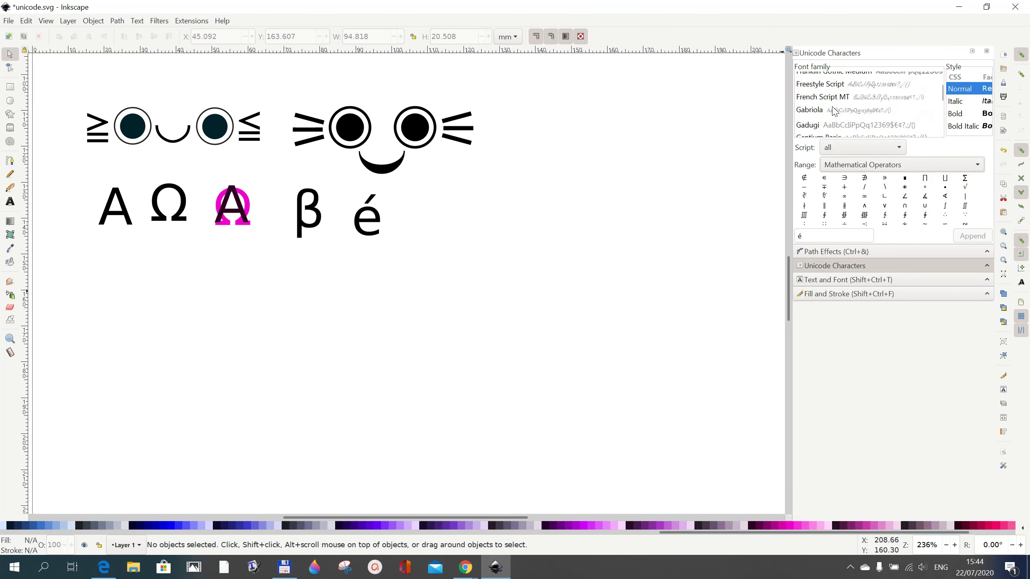
scroll(834, 110, "down", 15)
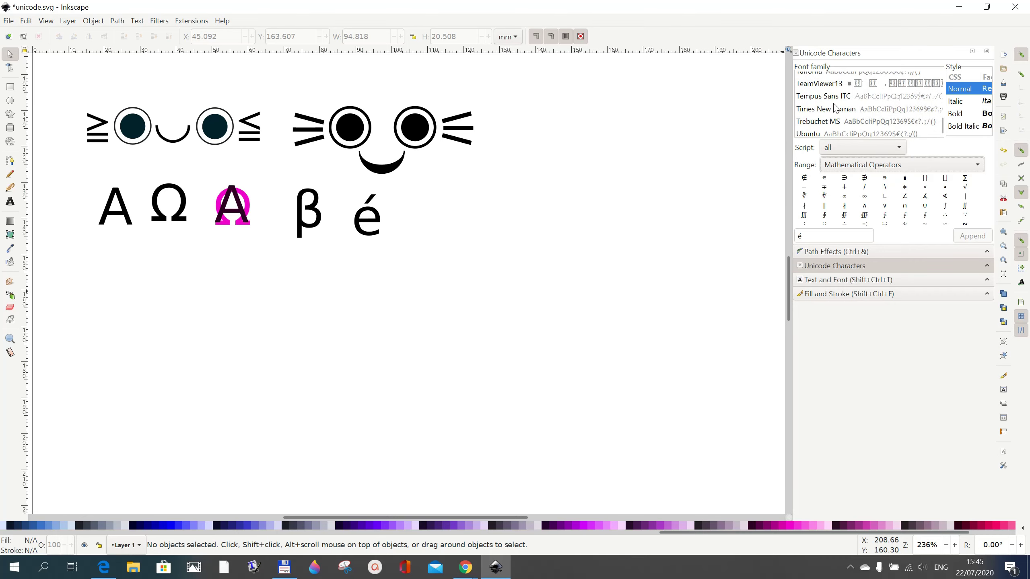
left_click(835, 108)
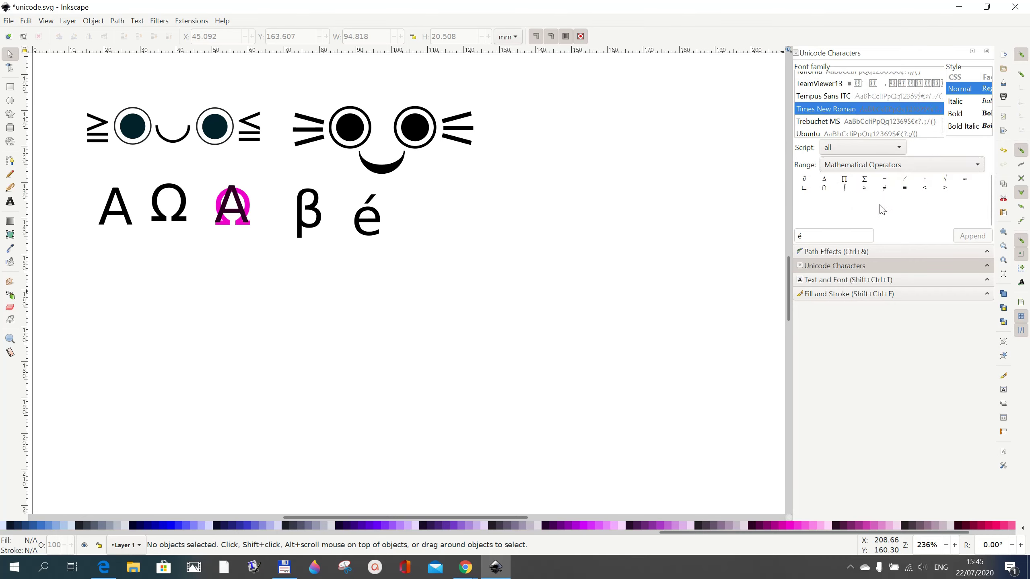
left_click(905, 188)
left_click(865, 180)
scroll(860, 119, "up", 5)
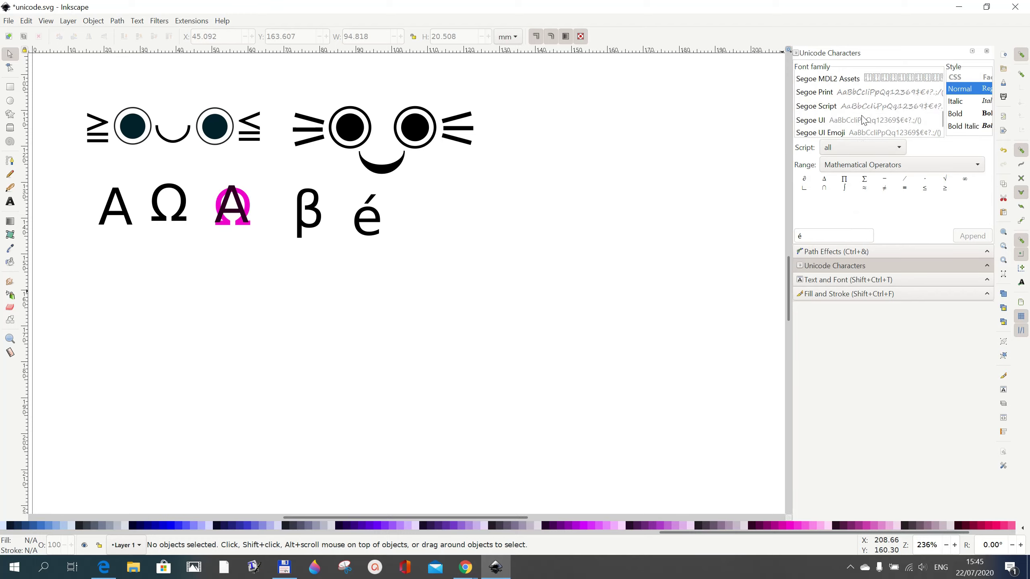
scroll(863, 120, "up", 10)
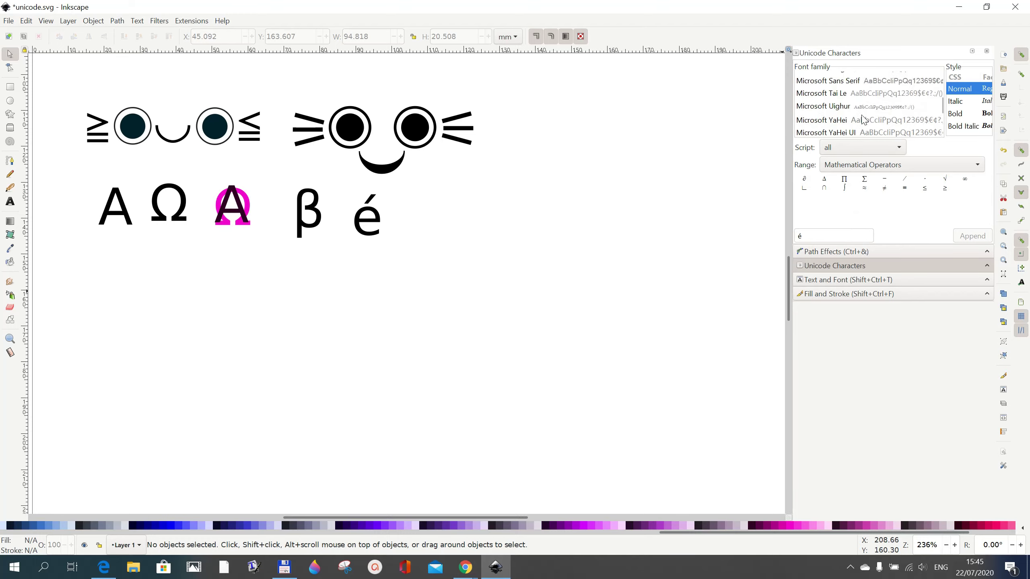
scroll(863, 118, "up", 15)
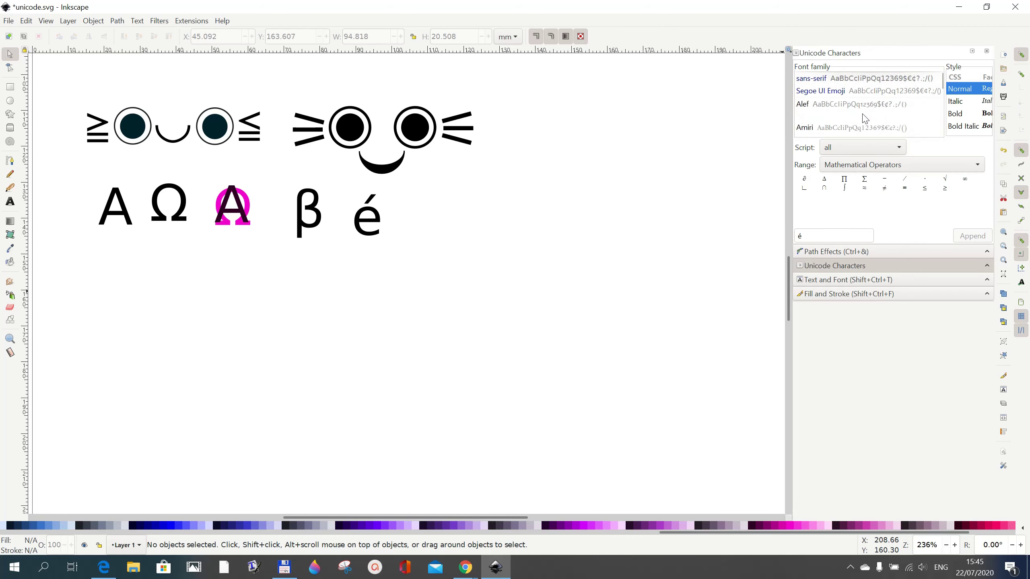
left_click(838, 83)
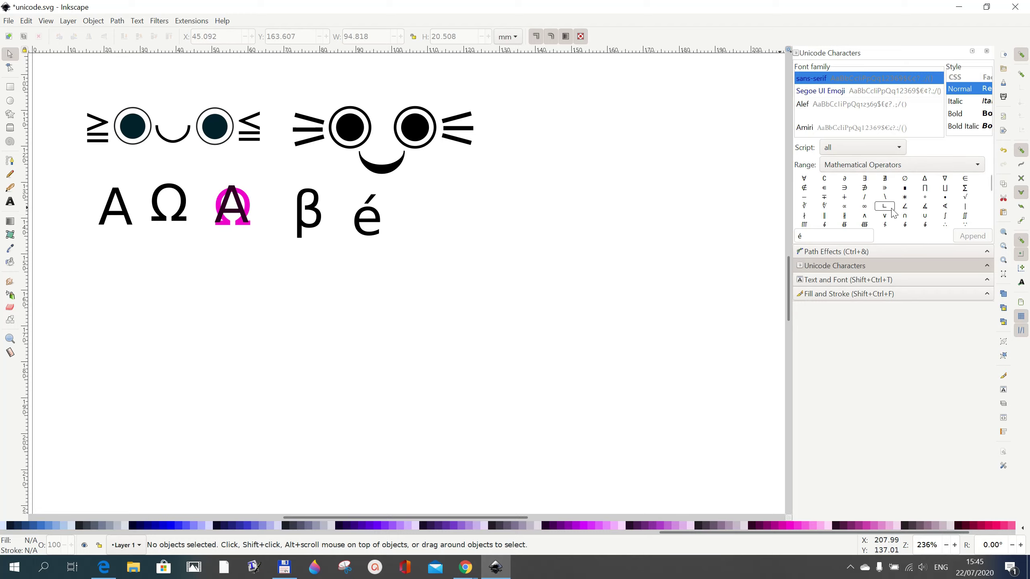
- Draw a text frame below the first face and append ≧ (U+2267) from the palette
scroll(893, 213, "down", 3)
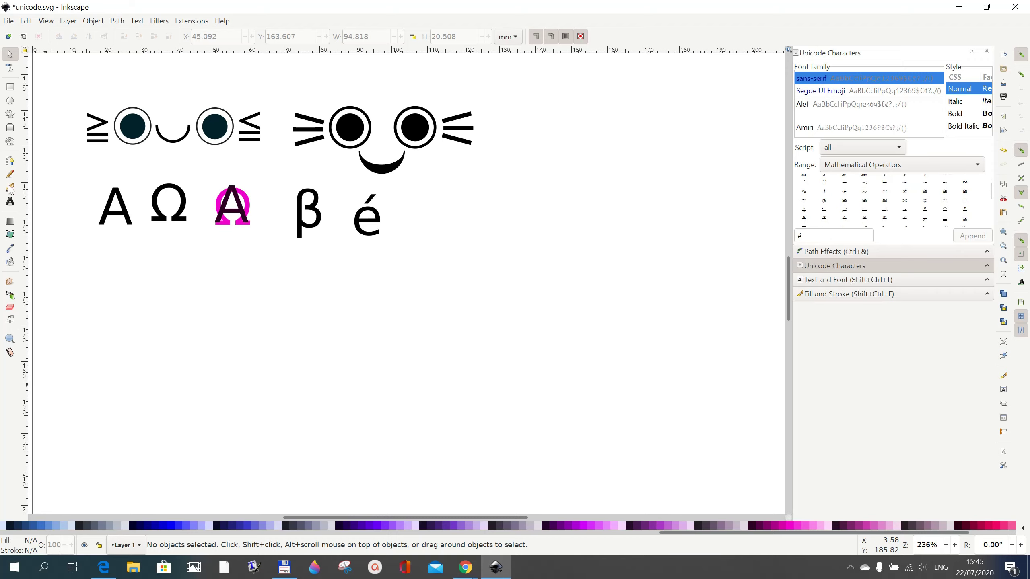
left_click(11, 202)
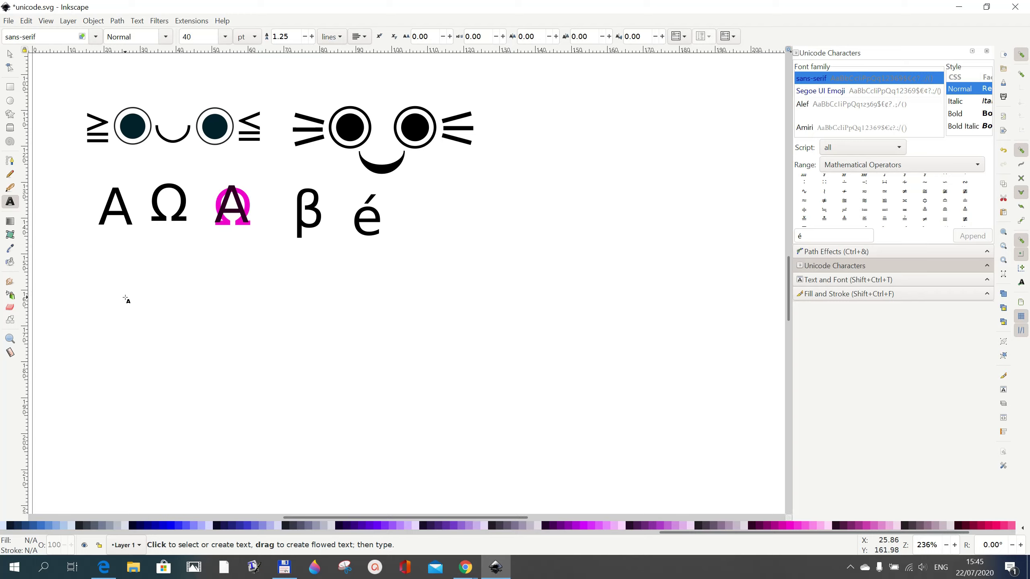
left_click_drag(125, 295, 351, 388)
scroll(878, 190, "down", 3)
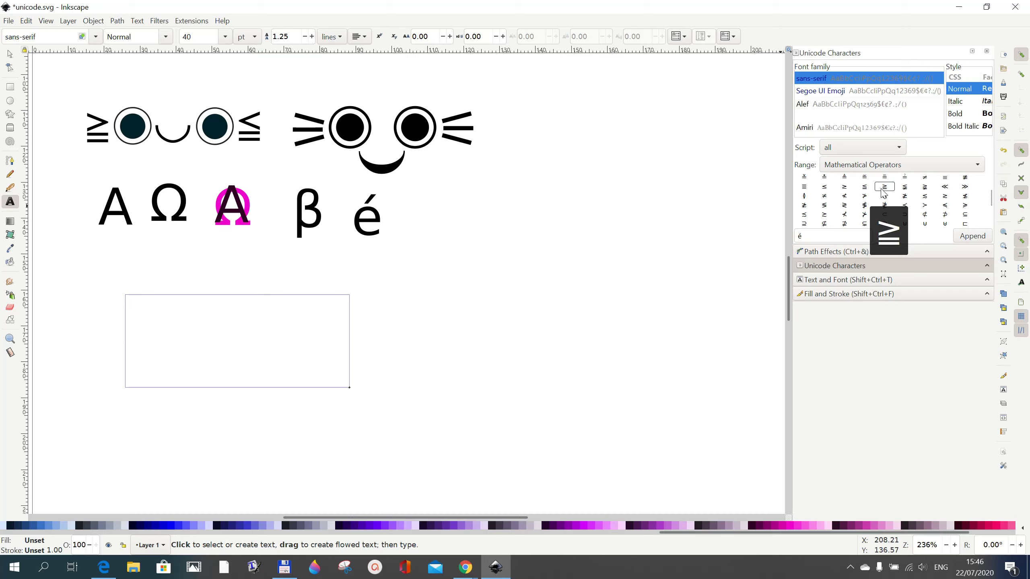
left_click(807, 236)
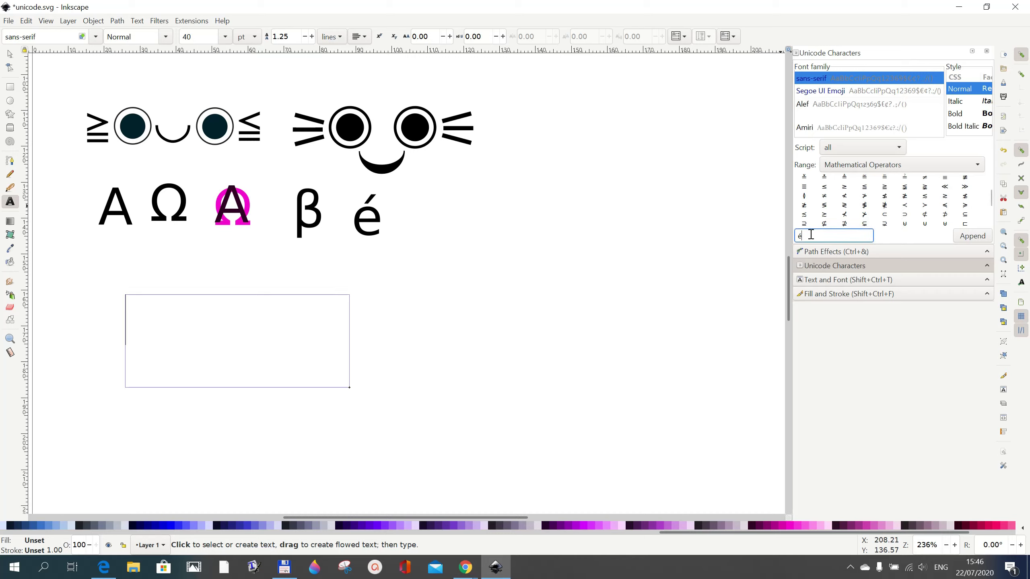
key("BackSpace")
left_click(887, 189)
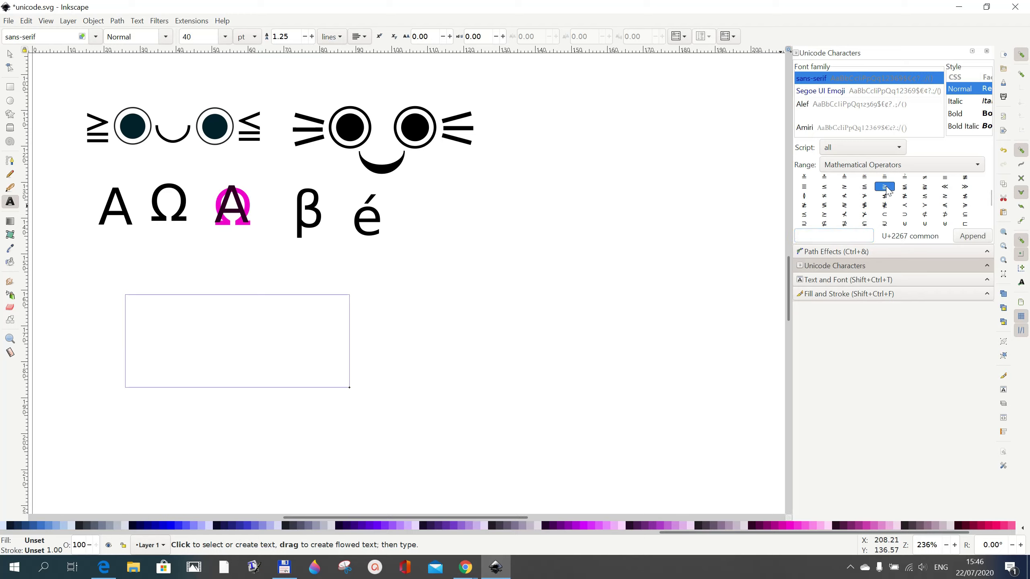
double_click(886, 189)
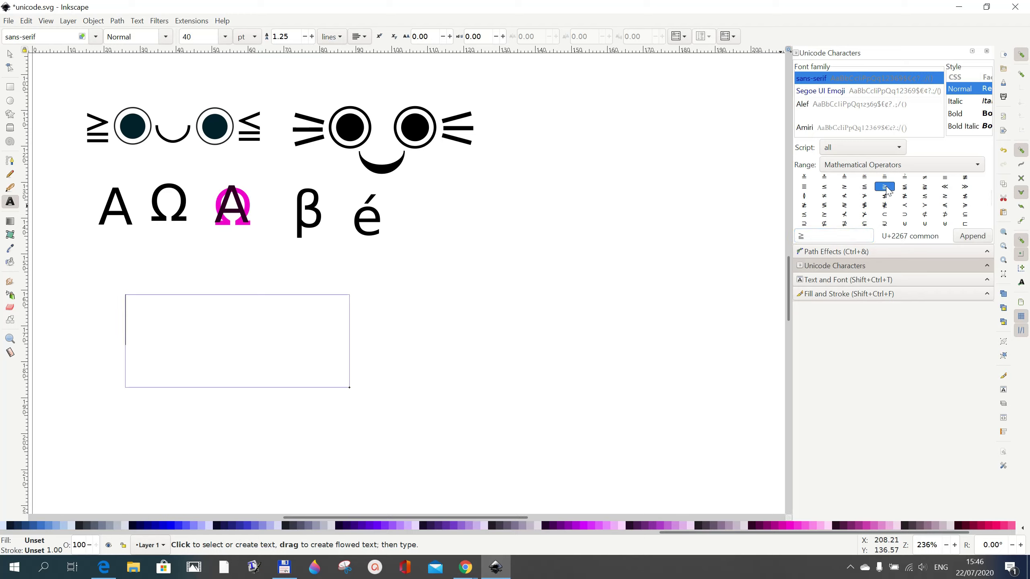
left_click(974, 239)
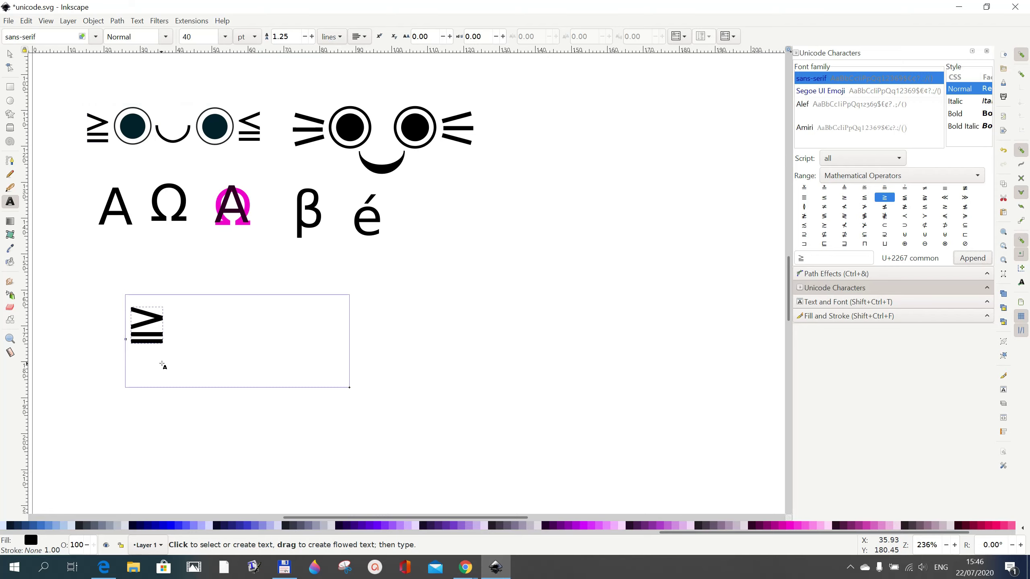
left_click(12, 106)
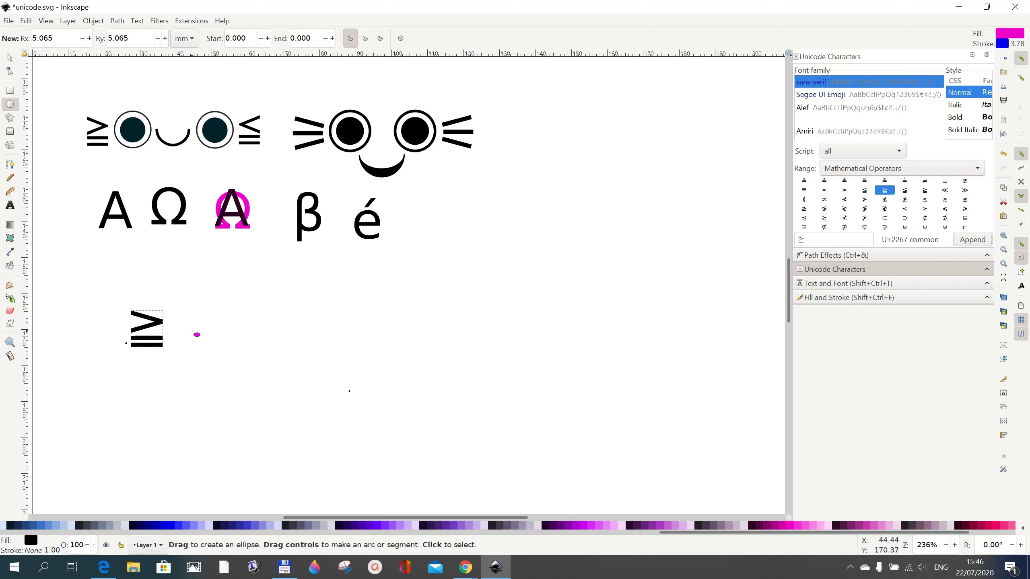
- Draw the pink eye circle beside the ≧, remove its blue outline, and nudge it down-right
left_click_drag(174, 311, 201, 338)
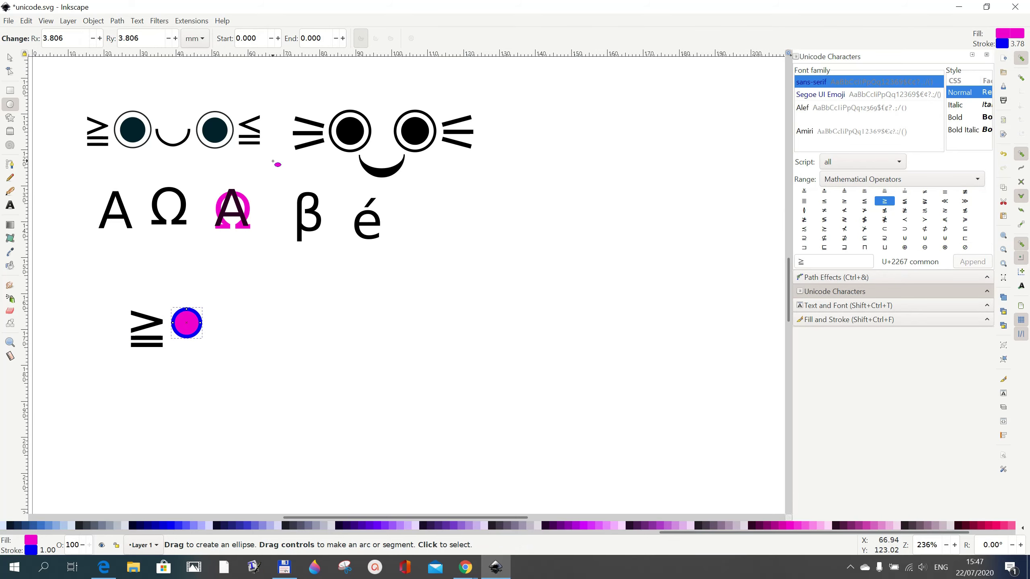
left_click(94, 20)
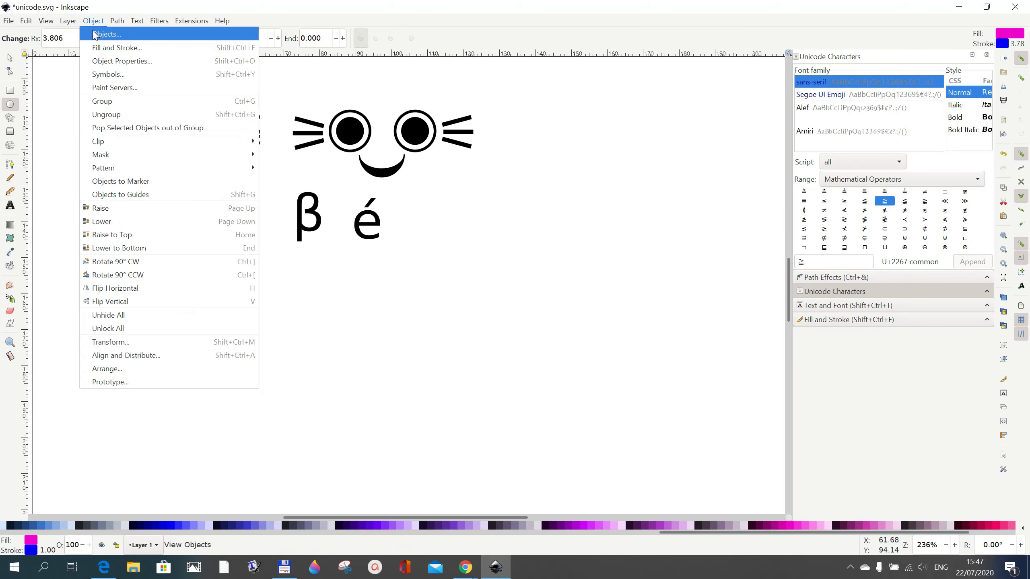
left_click(103, 49)
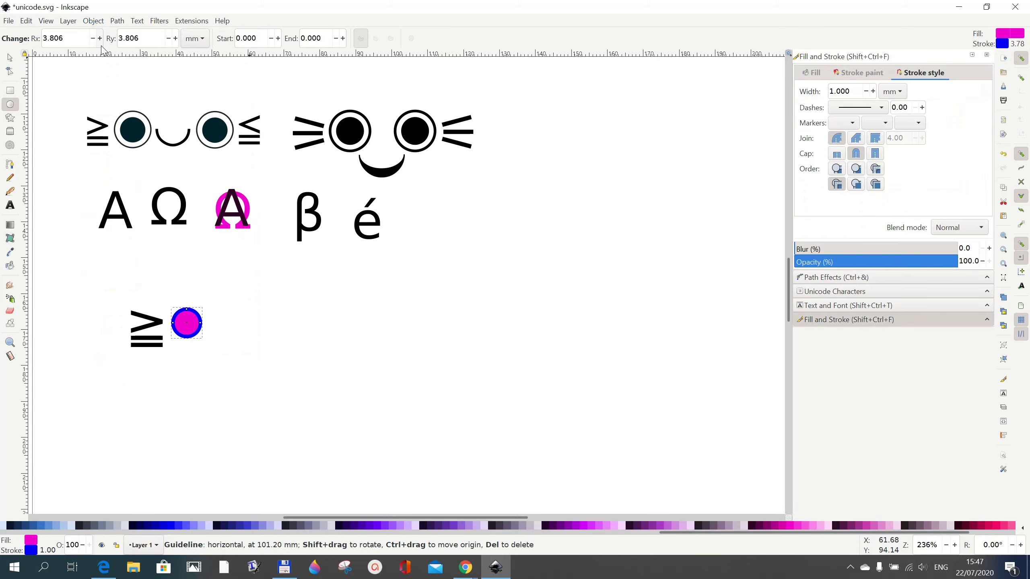
left_click(870, 80)
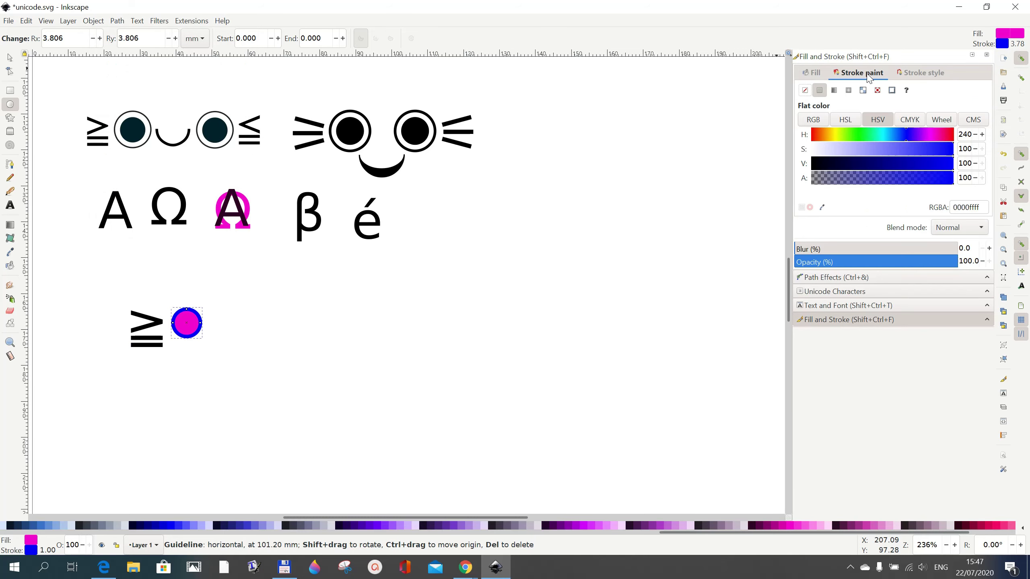
left_click(805, 90)
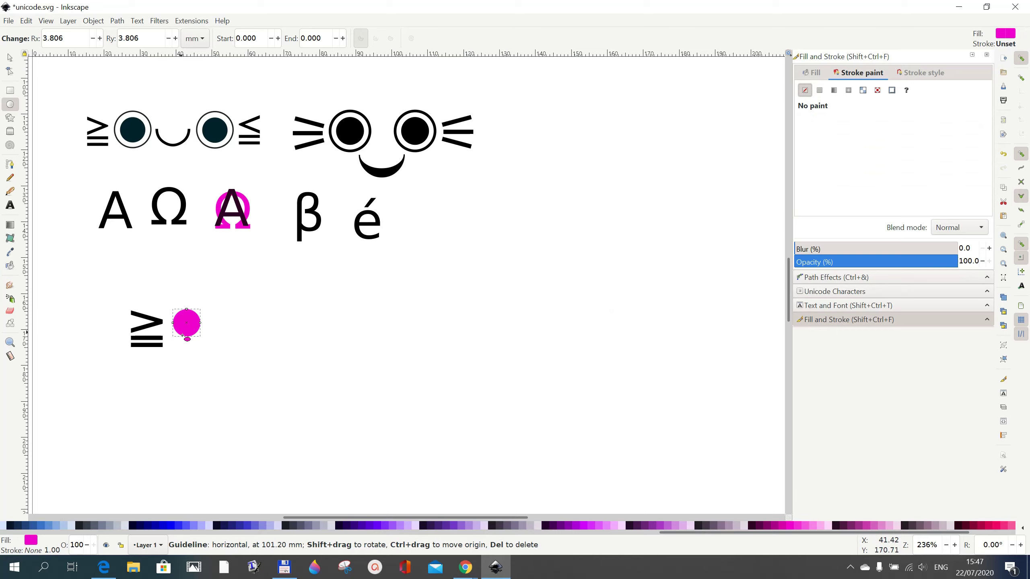
left_click(10, 59)
left_click_drag(191, 332, 198, 338)
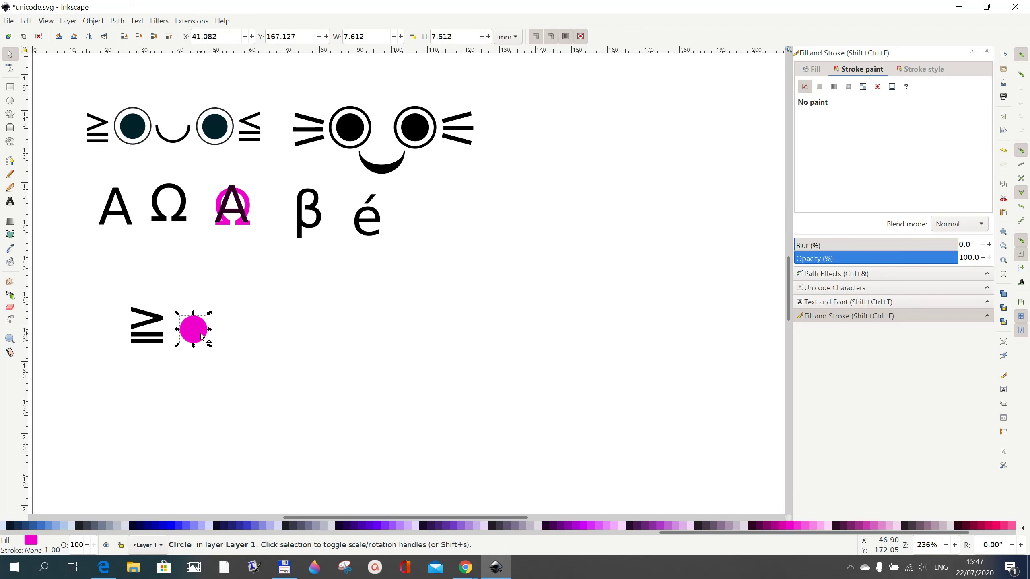
- Duplicate the pink circle in place and enlarge the copy around the original
right_click(201, 336)
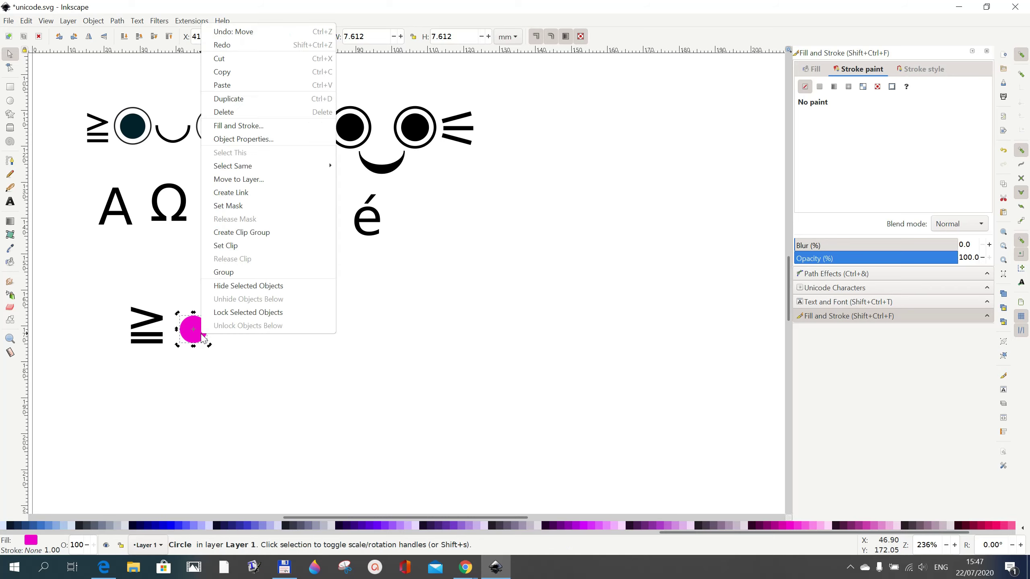
left_click(224, 100)
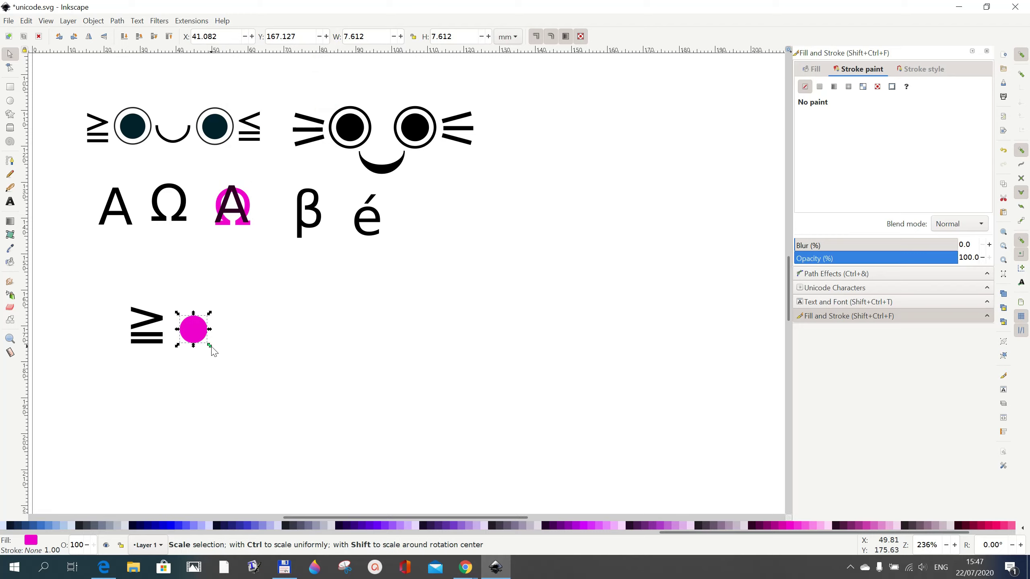
left_click_drag(211, 348, 222, 363)
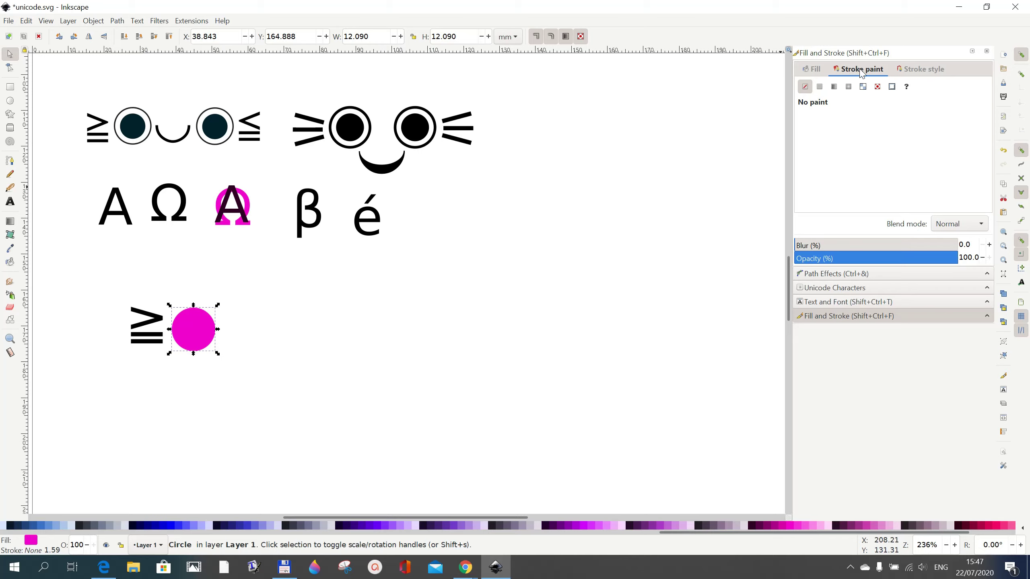
- Give the enlarged circle a blue outline 0.5 mm wide
left_click(820, 88)
left_click(923, 69)
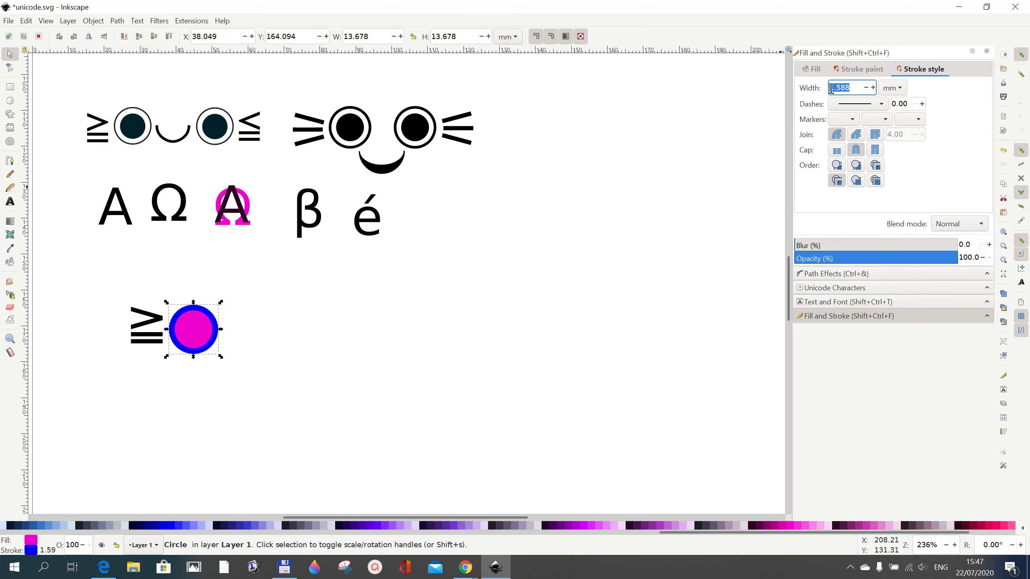
left_click(833, 91)
key("Return")
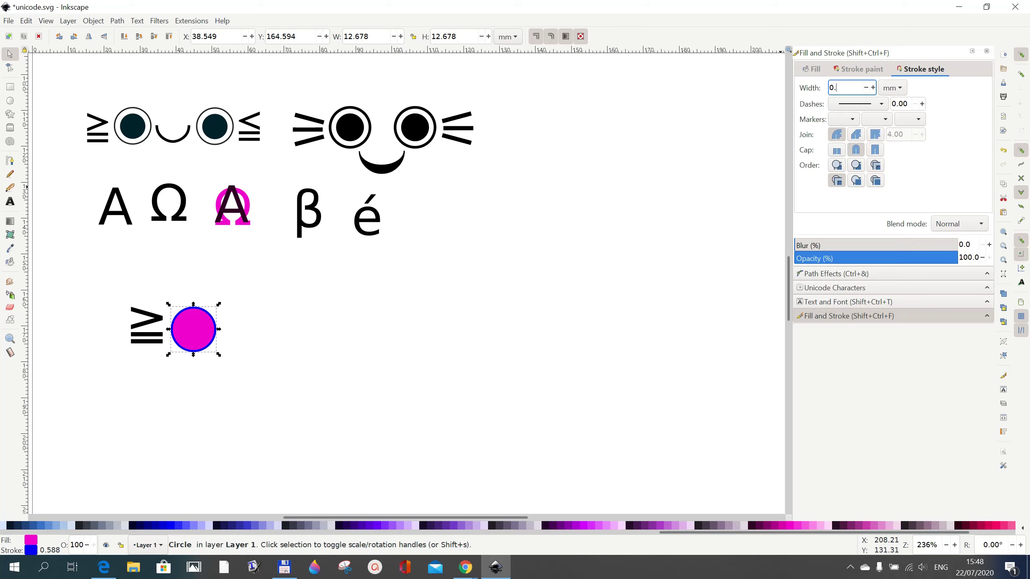
key("Return")
scroll(203, 342, "up", 1)
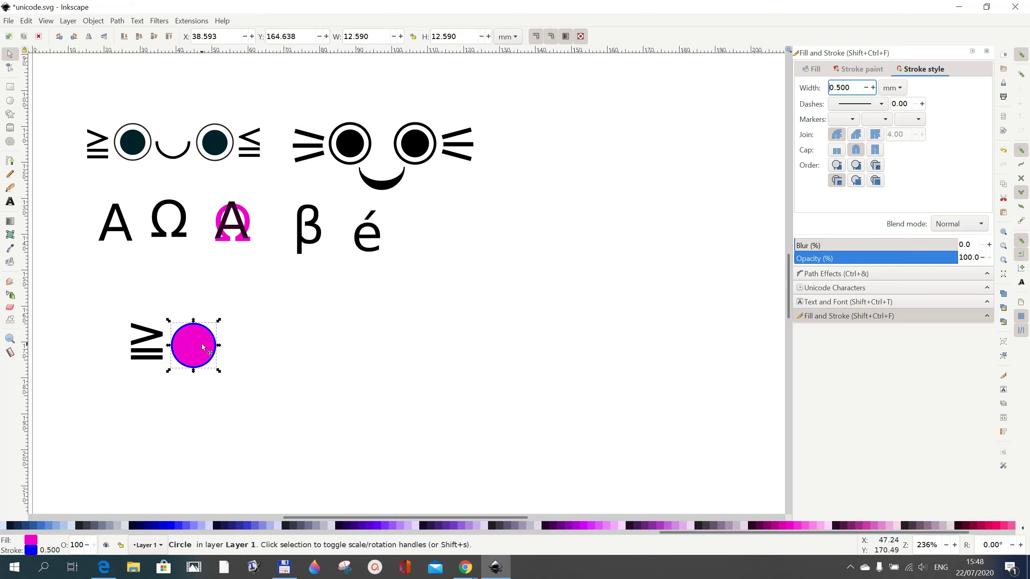
- Remove the large circle's pink fill and make its outline black, forming a ring
left_click(204, 349)
left_click(816, 70)
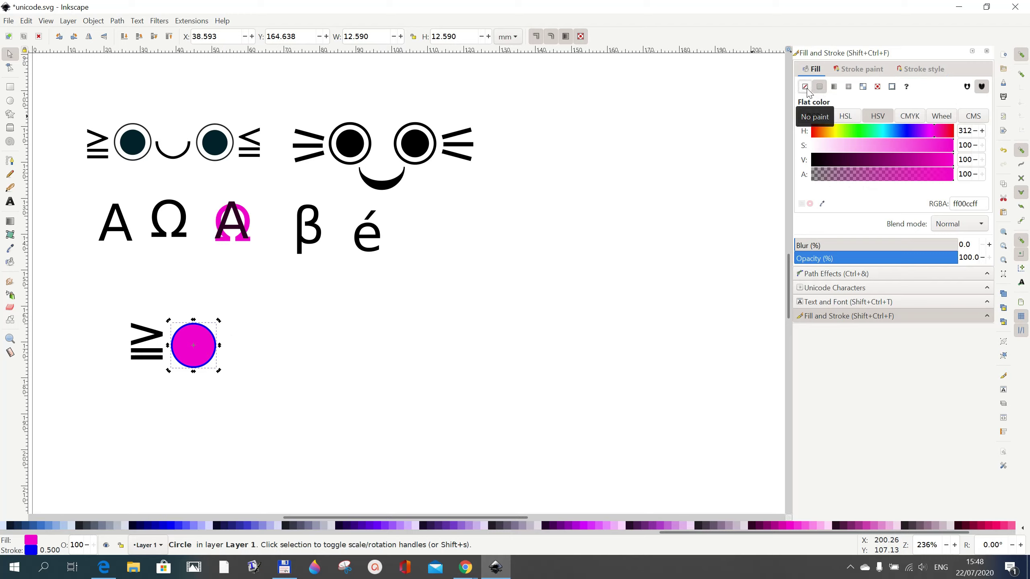
left_click(806, 86)
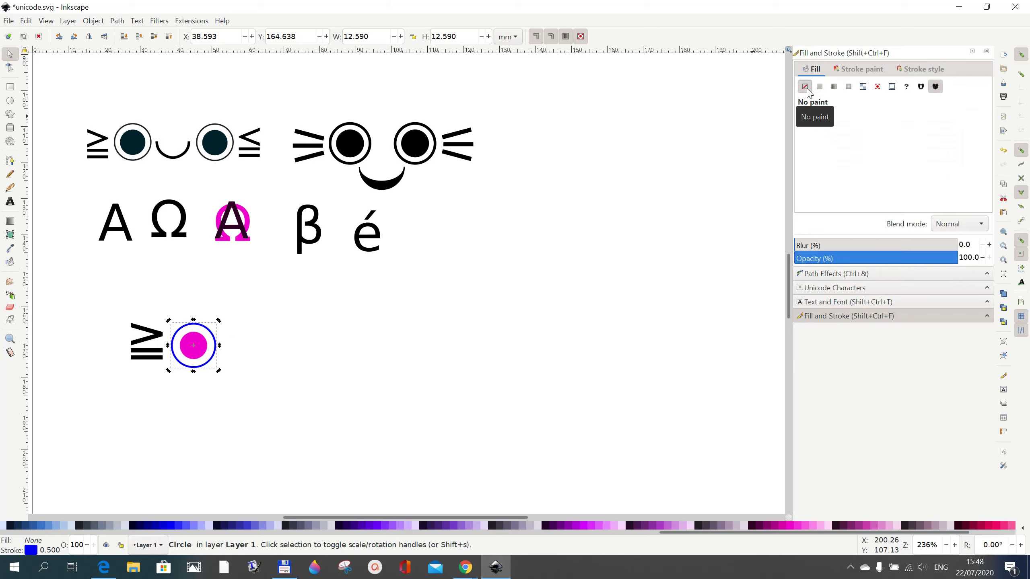
left_click(214, 364)
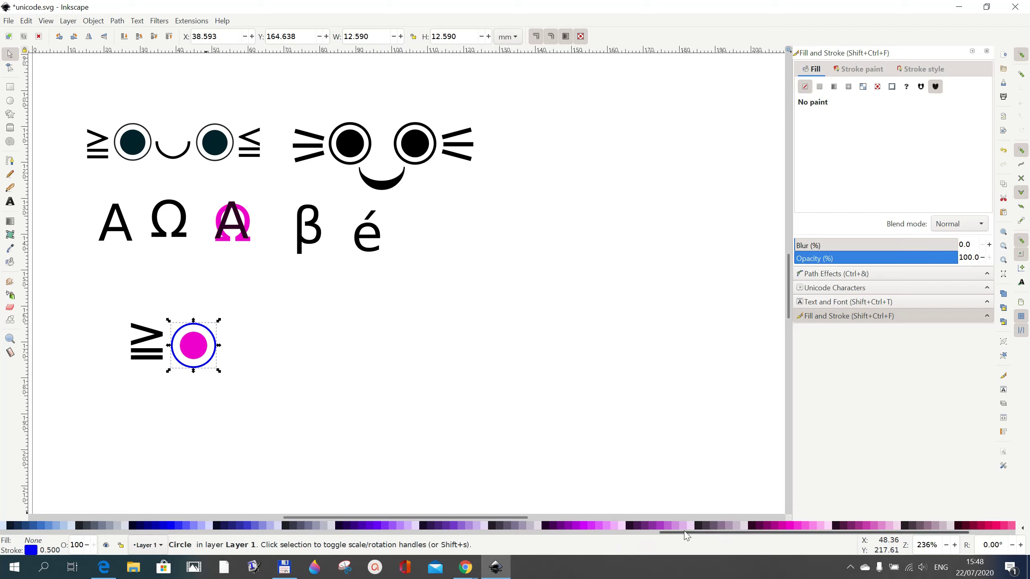
left_click_drag(686, 535, 10, 541)
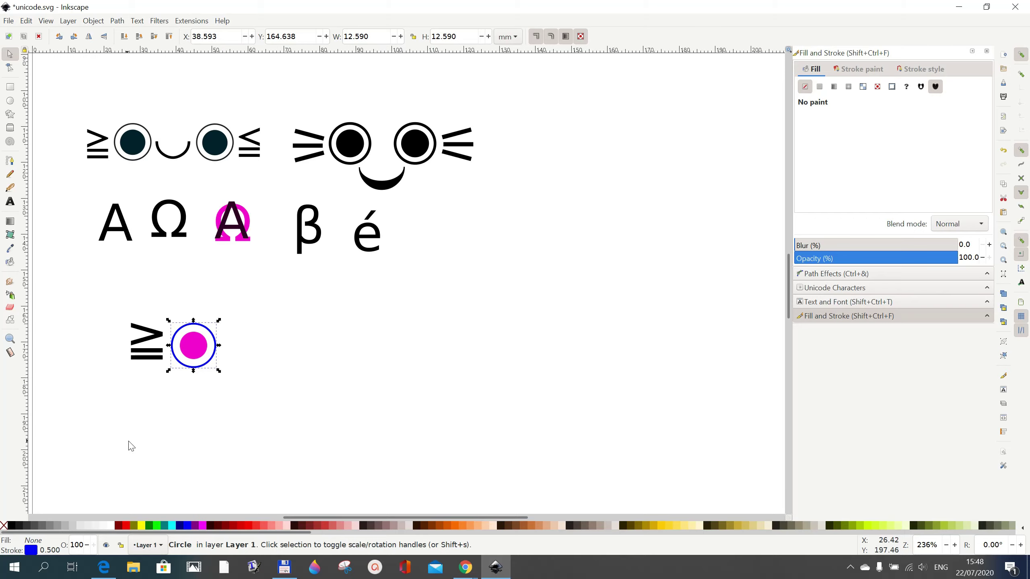
left_click(13, 528, "shift")
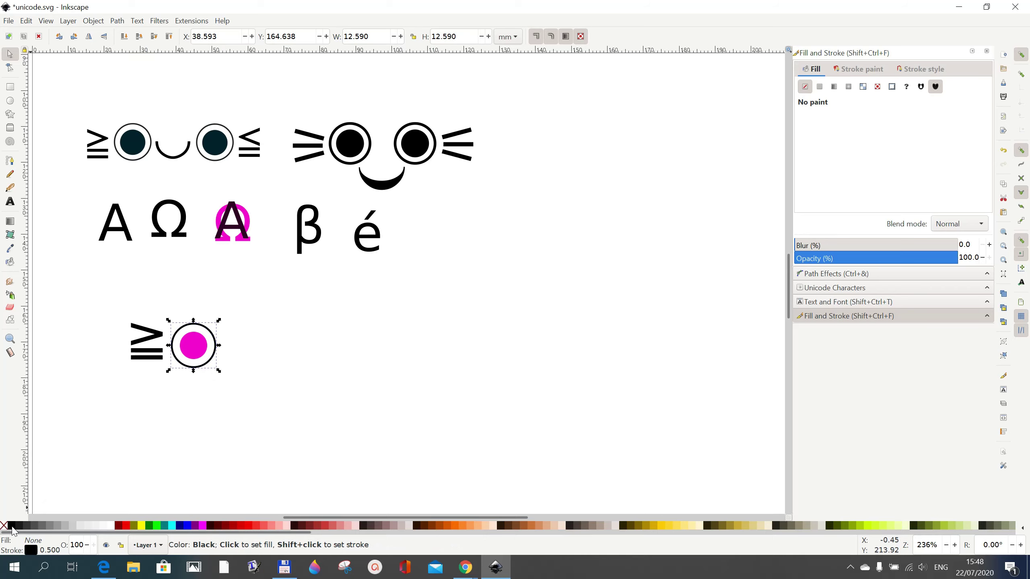
- Fill the inner magenta circle solid black and deselect
left_click(196, 352)
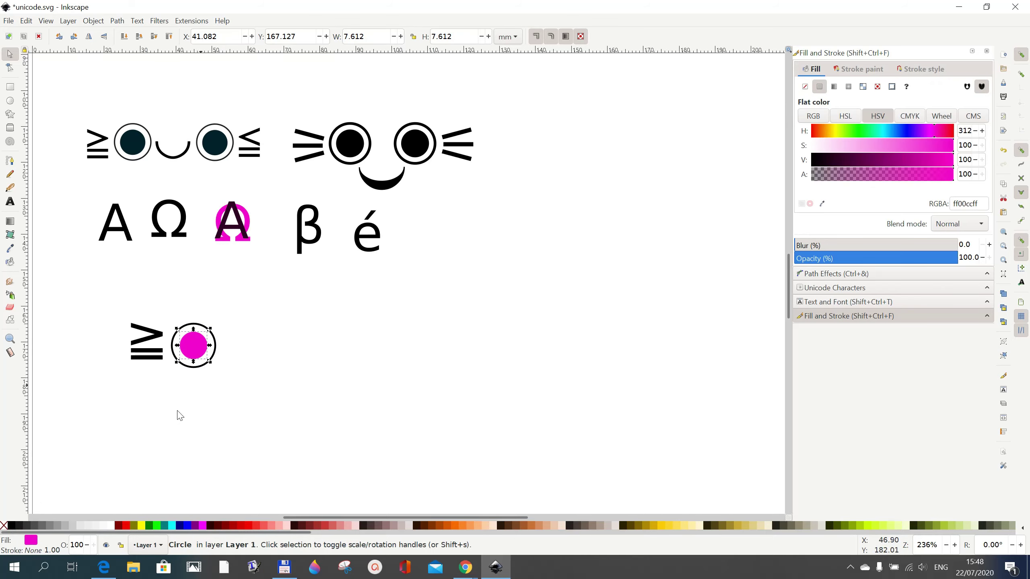
left_click(13, 529)
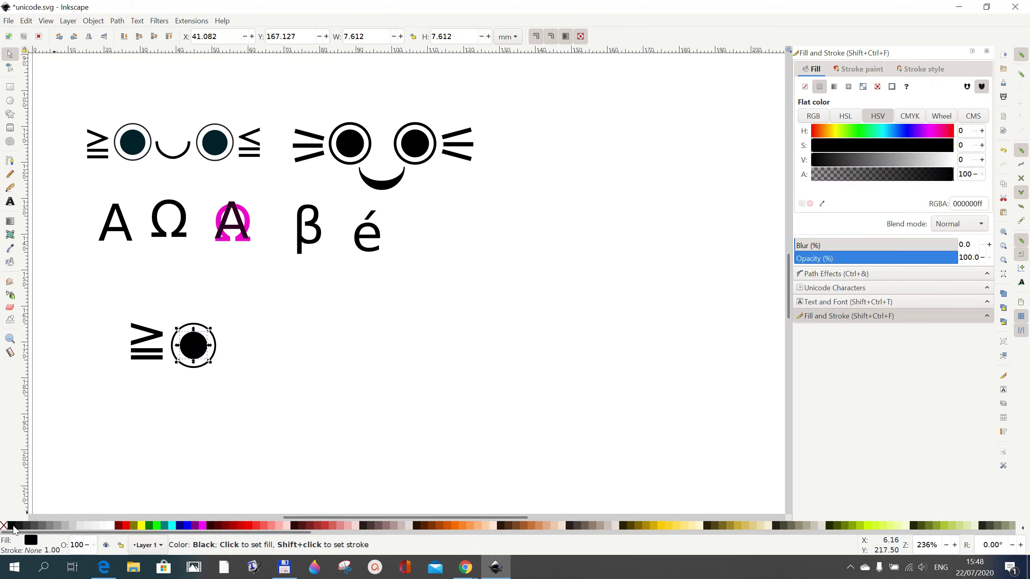
left_click(219, 358)
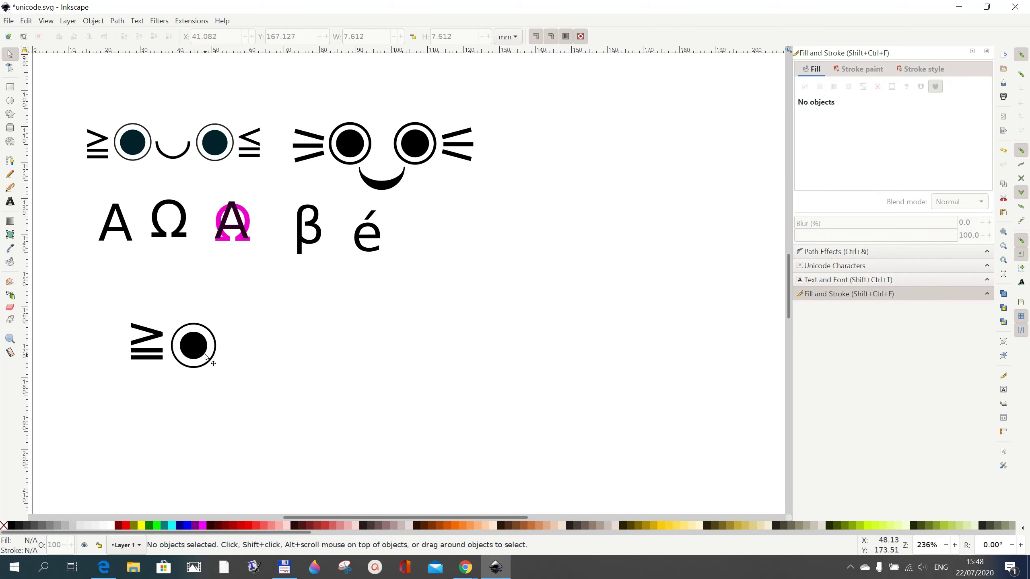
- Scale the black pupil evenly to 8.955 mm across, undoing the uneven first attempt
left_click(207, 357)
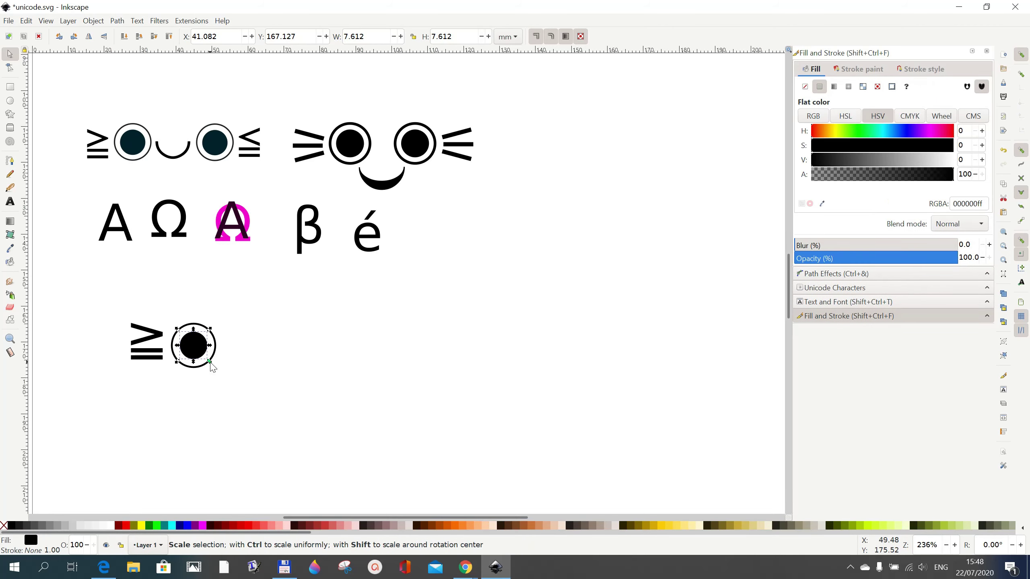
left_click_drag(211, 364, 211, 364)
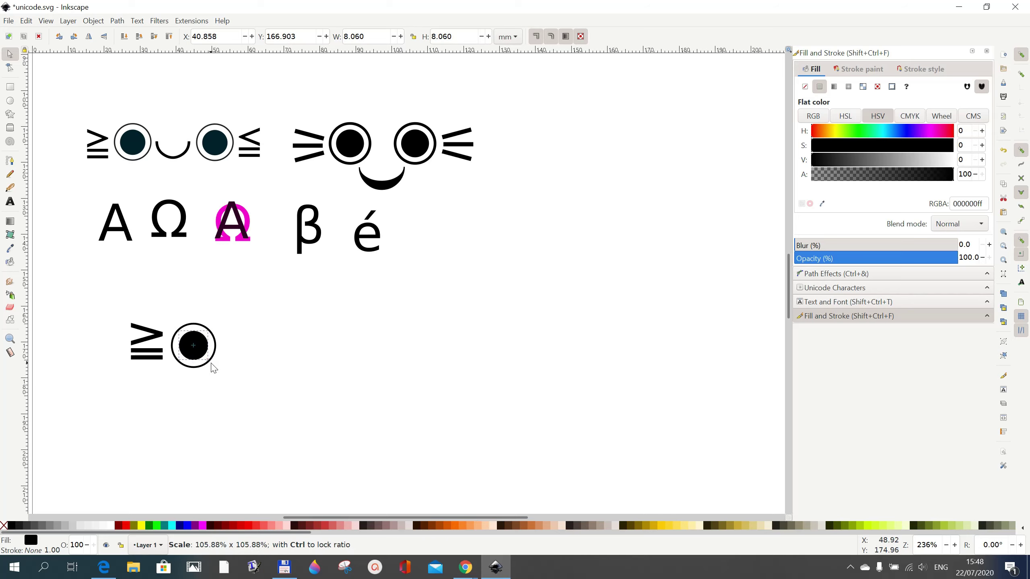
left_click(1003, 152)
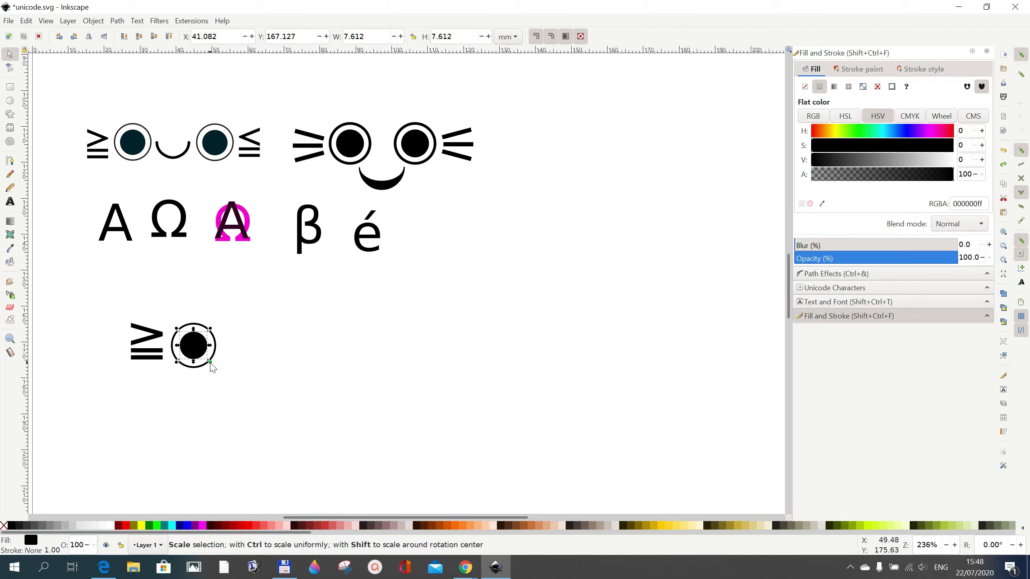
left_click_drag(210, 363, 214, 365)
left_click(226, 400)
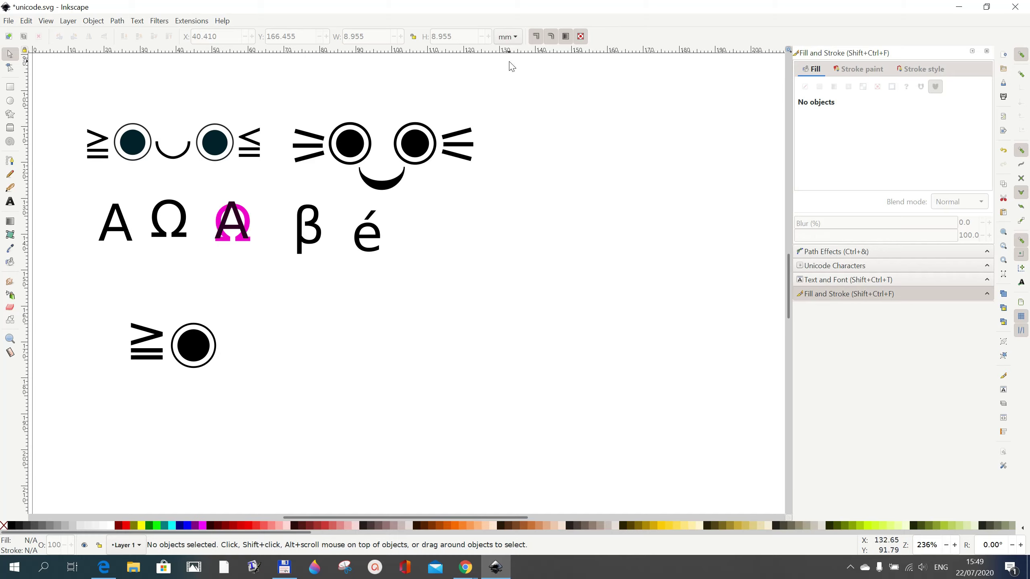
- Show the Geometric Shapes range in the Unicode Characters panel
left_click(829, 267)
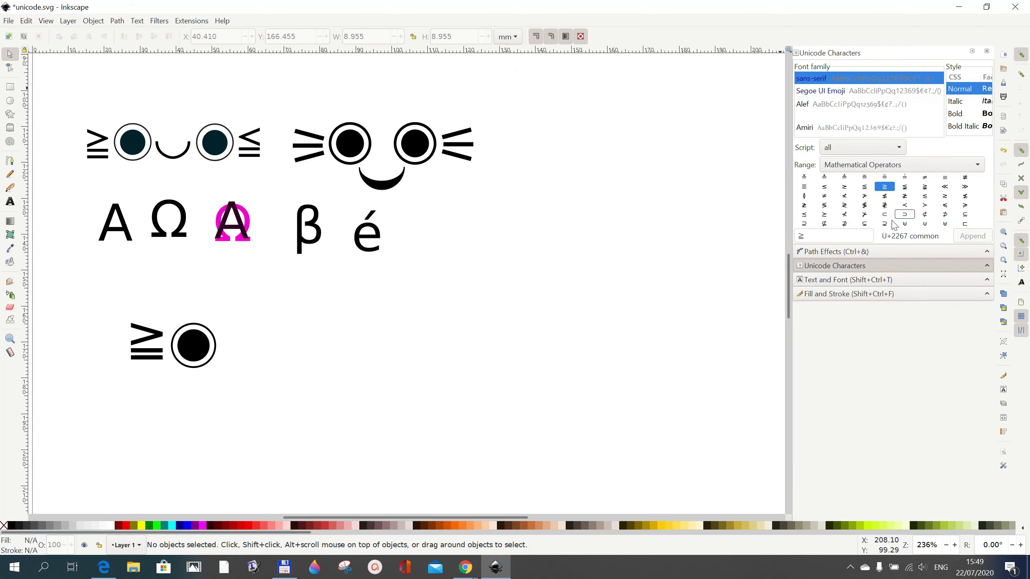
left_click(977, 166)
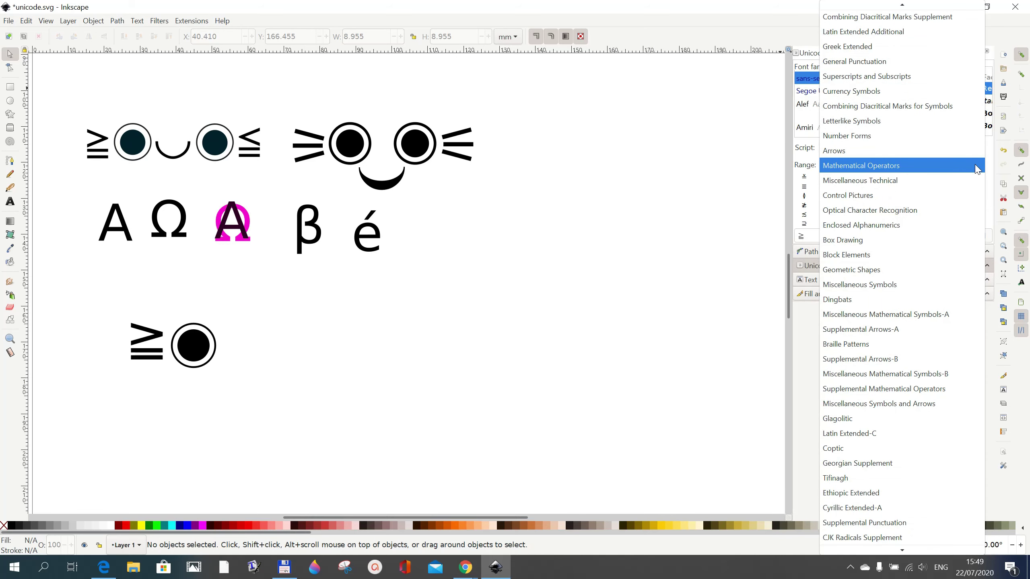
left_click(863, 271)
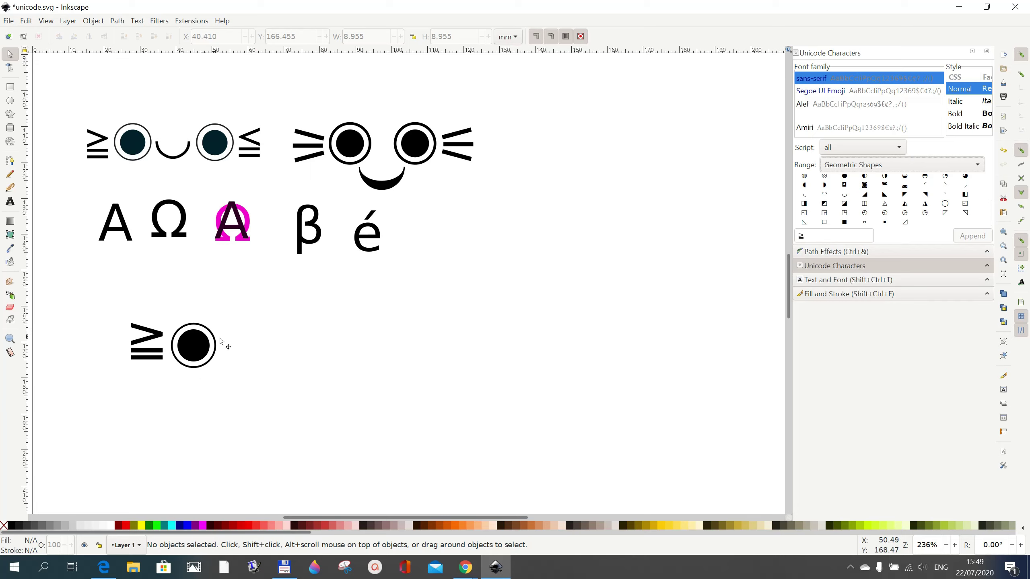
left_click(13, 205)
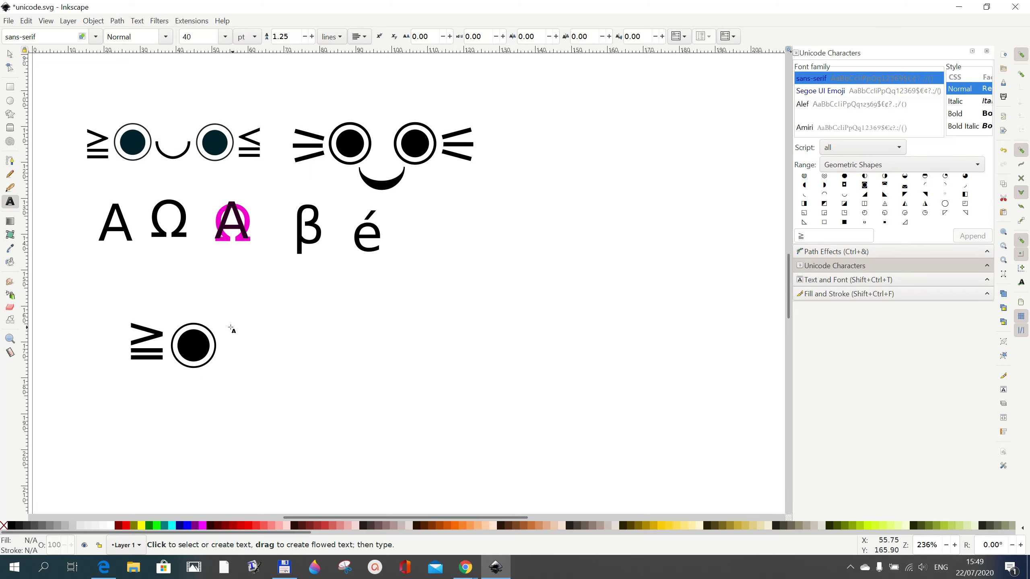
- Insert the ◡ (U+25E1) crescent smile into a text frame right of the ringed eye
left_click_drag(228, 326, 288, 368)
left_click_drag(238, 327, 443, 427)
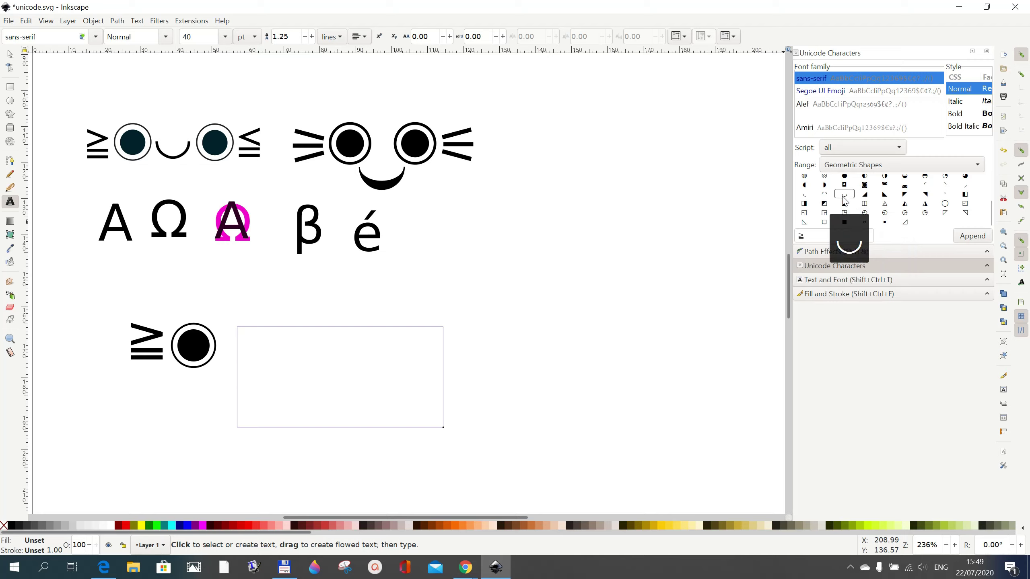
left_click(810, 235)
key("BackSpace")
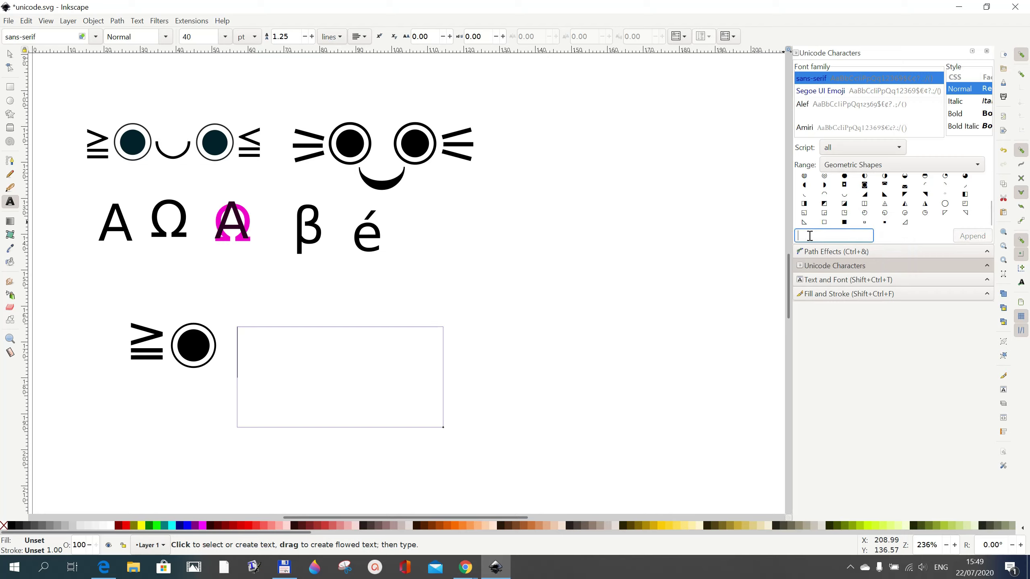
left_click(844, 196)
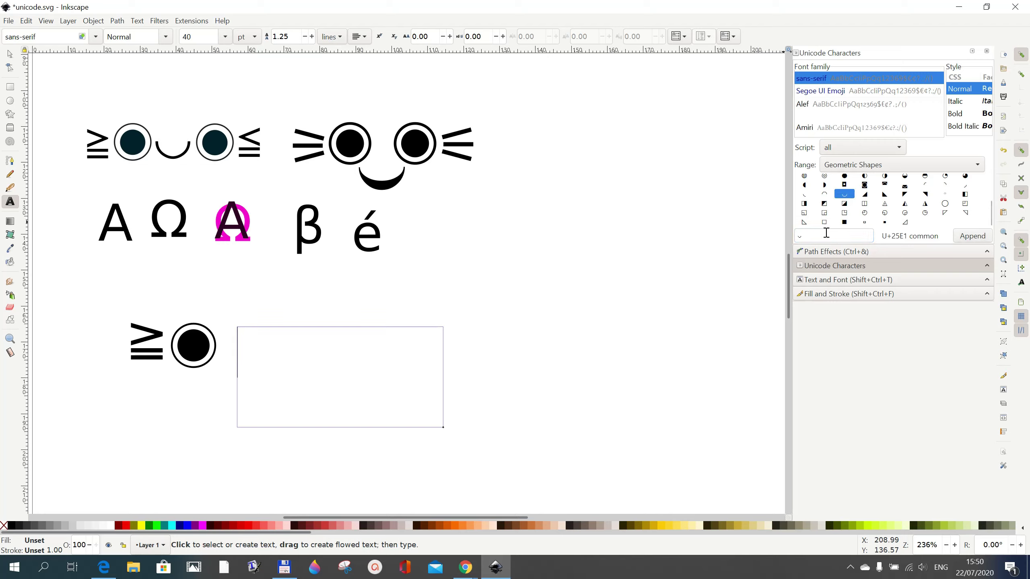
left_click(972, 236)
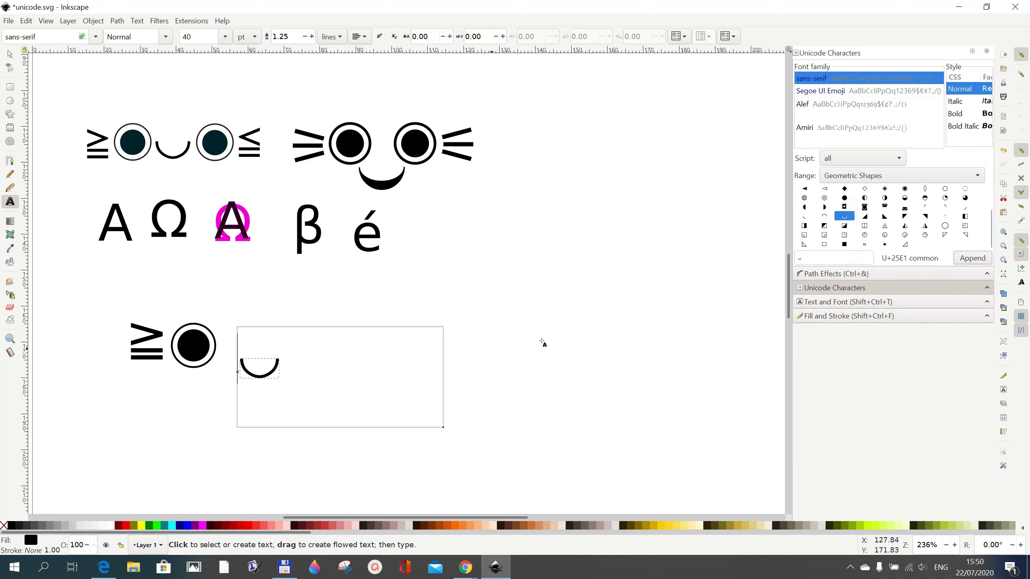
left_click(10, 53)
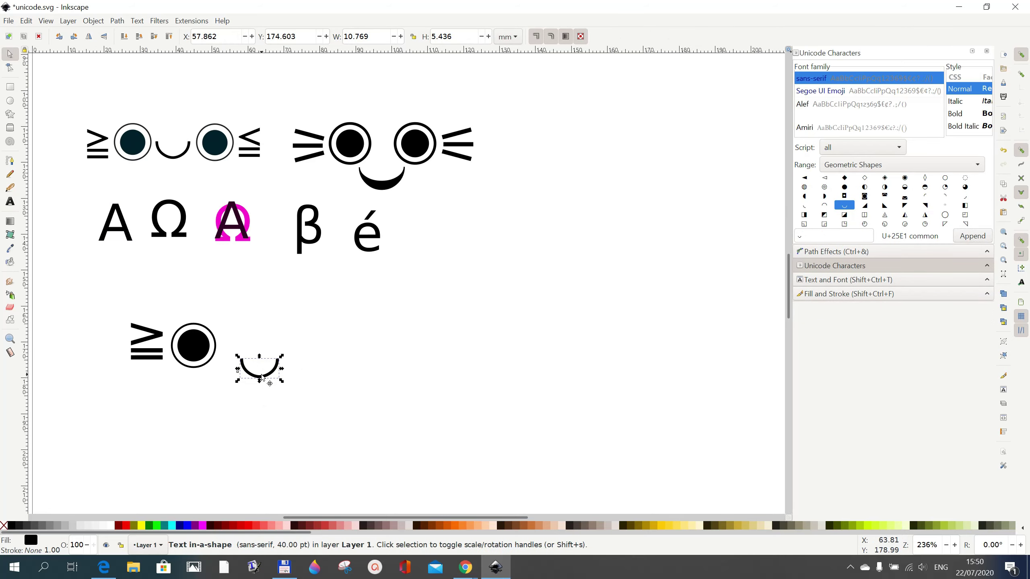
- Move the ◡ smile up-left beside the eye, then select the left ≥ glyph
left_click_drag(260, 376, 245, 372)
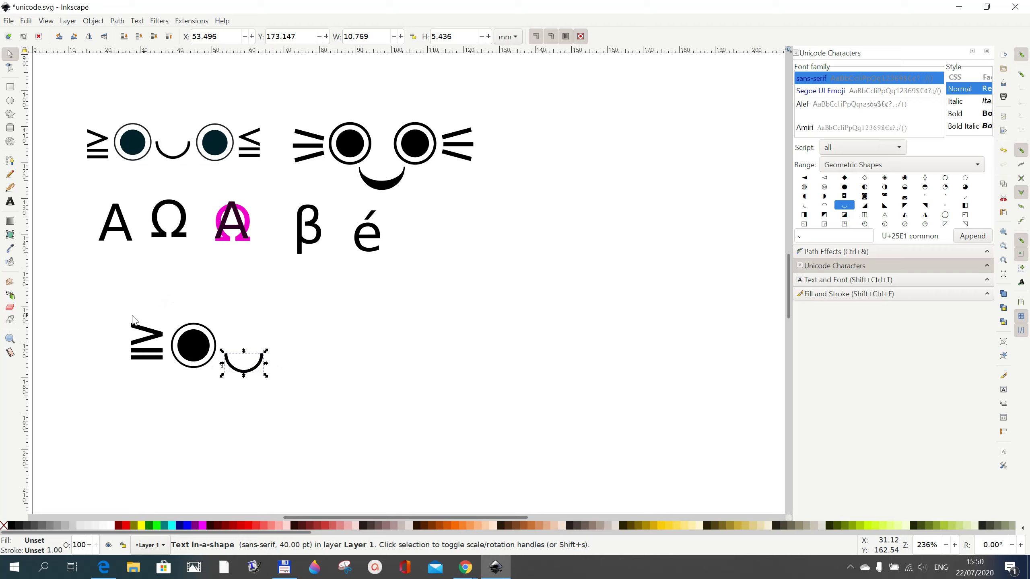
left_click_drag(120, 307, 170, 375)
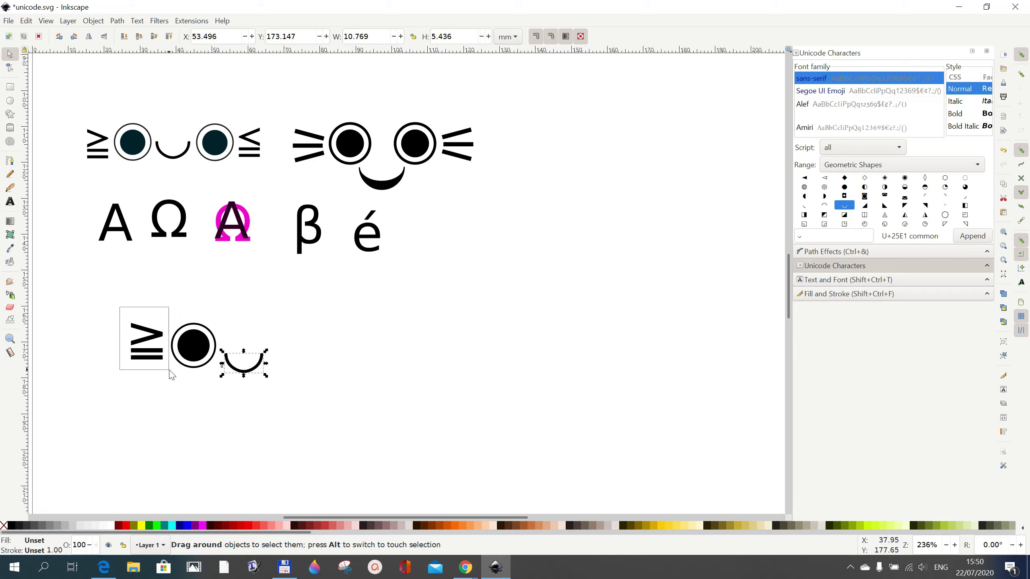
mouse_move(170, 371)
left_mouse_down()
mouse_move(179, 383)
mouse_move(221, 387)
mouse_move(171, 377)
left_mouse_up()
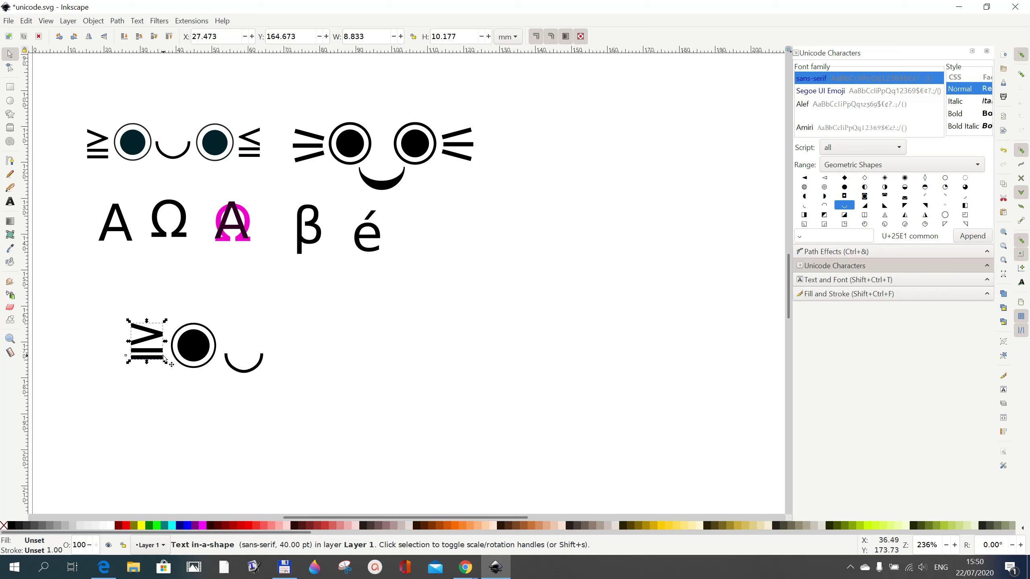
- Duplicate the ≥ glyph, flip the copy horizontally into ≤, and place it right of the smile
right_click(164, 359)
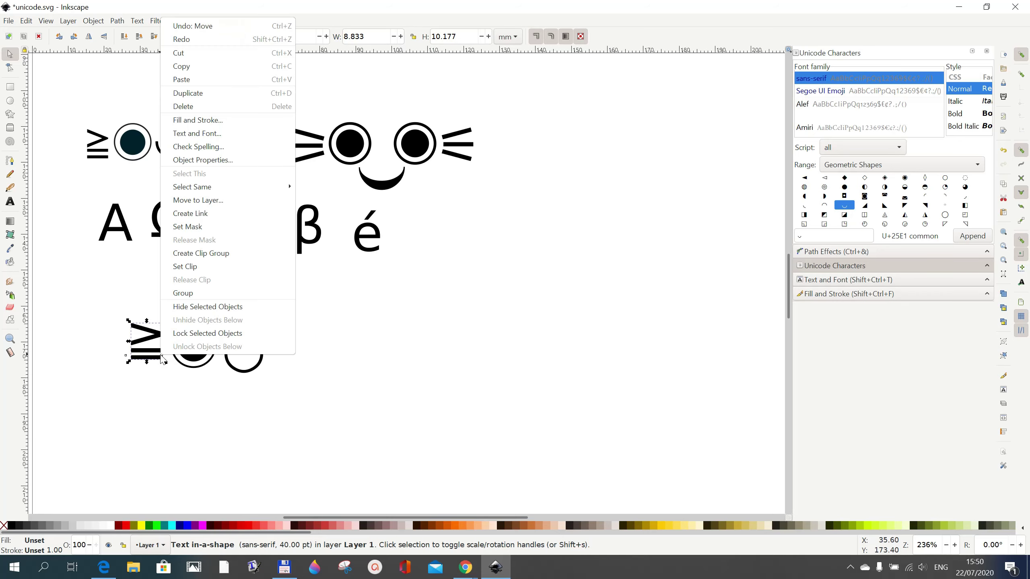
left_click(181, 94)
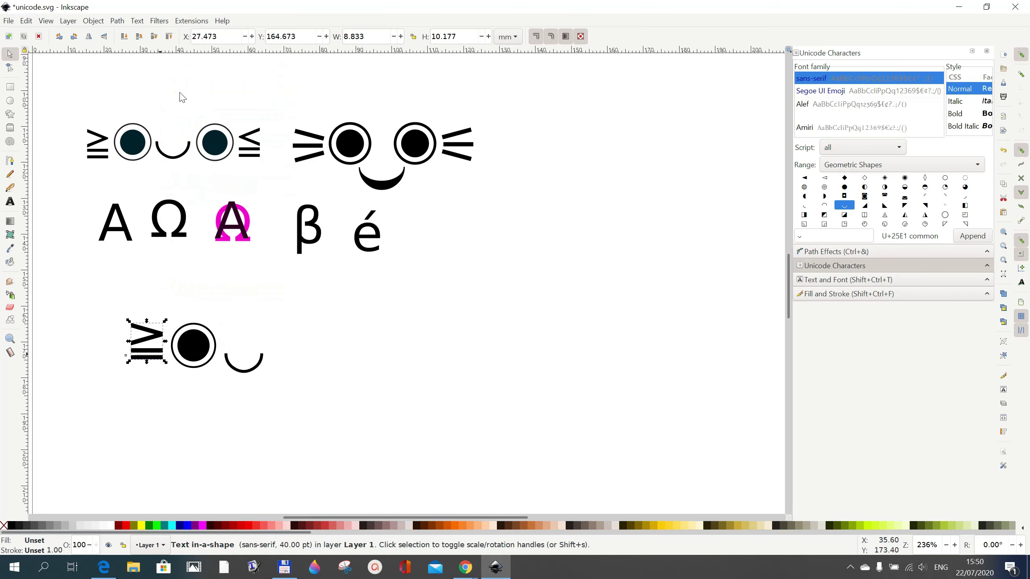
left_click(26, 21)
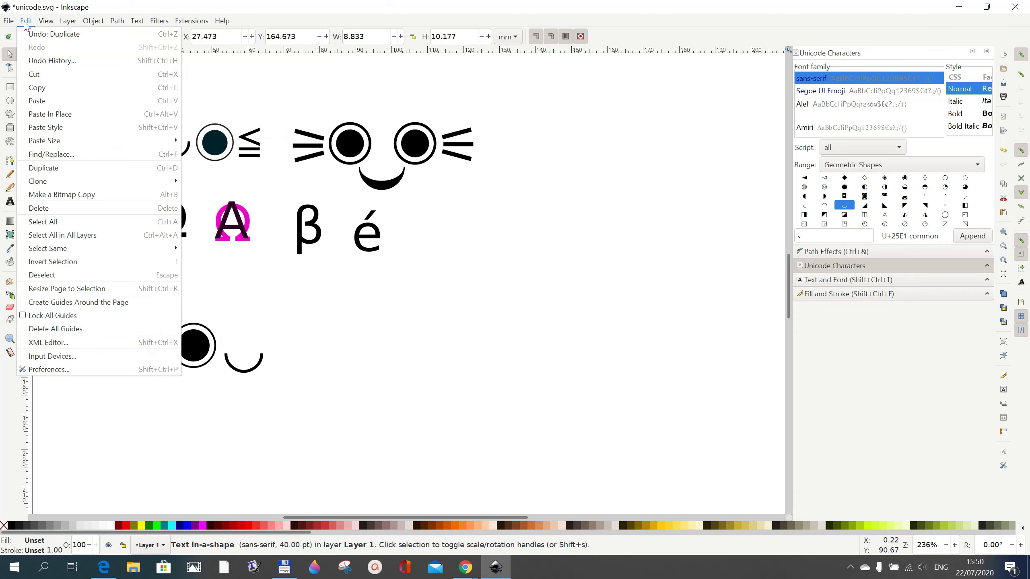
left_click(41, 168)
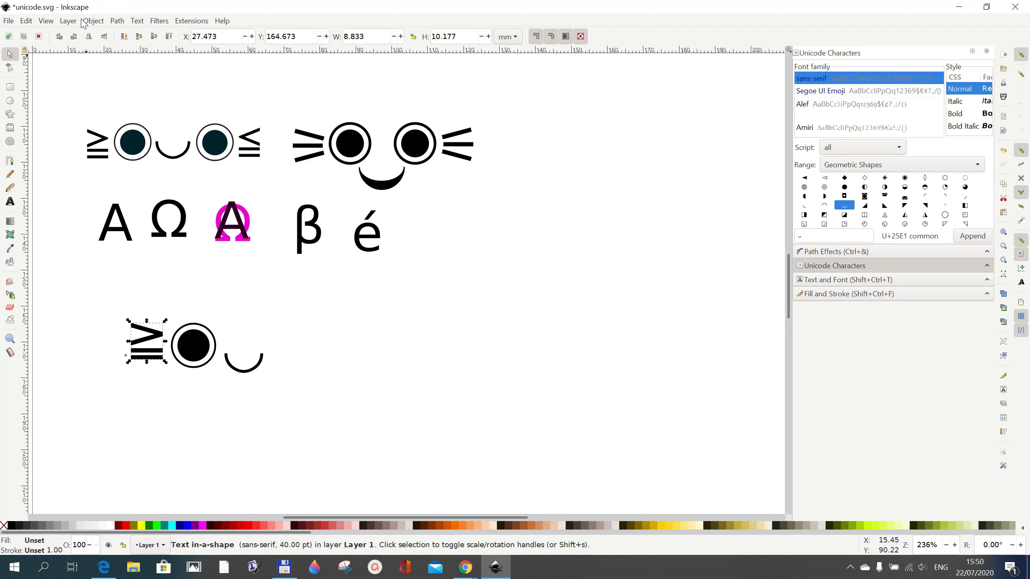
left_click(89, 36)
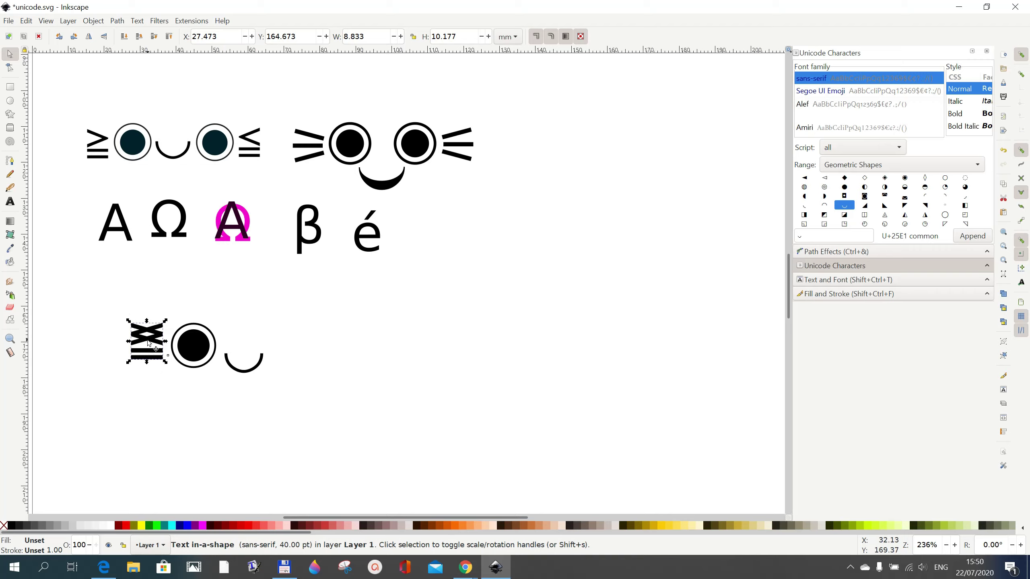
left_click_drag(150, 344, 336, 351)
- Duplicate both circles of the ring eye and place the copy between the smile and ≤
right_click(195, 370)
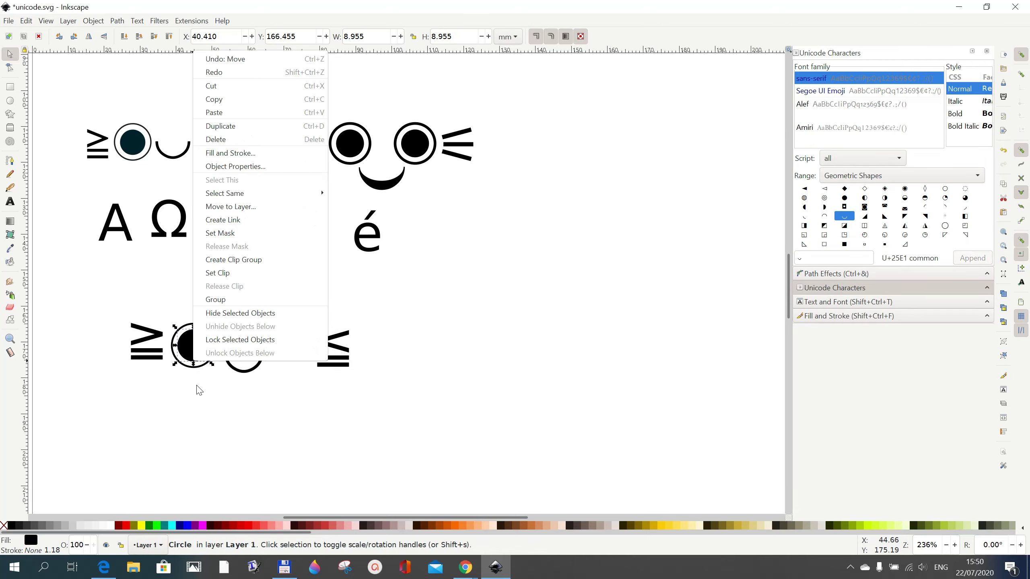
left_click(179, 347)
left_click_drag(166, 316, 221, 383)
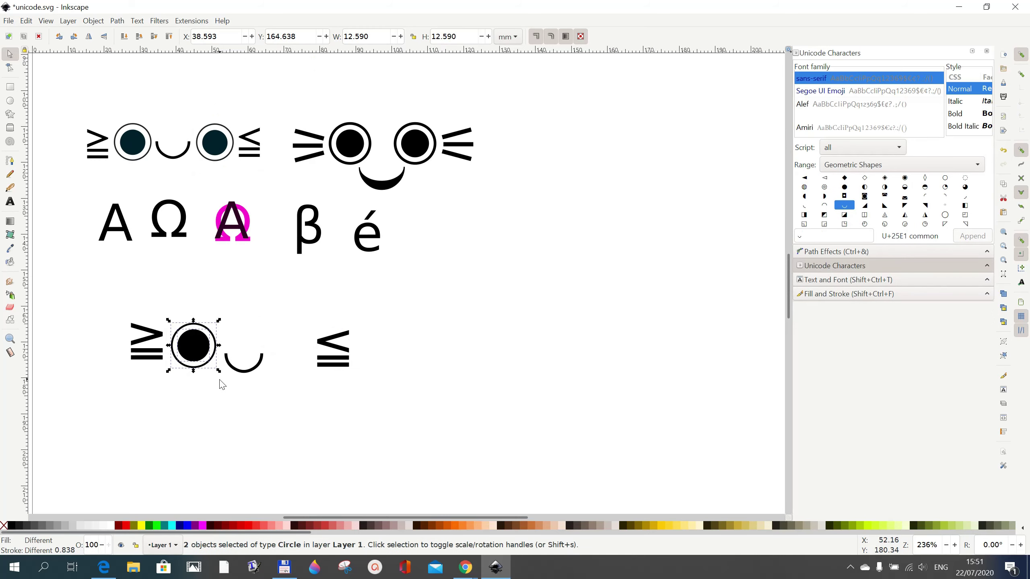
right_click(196, 364)
left_click(227, 124)
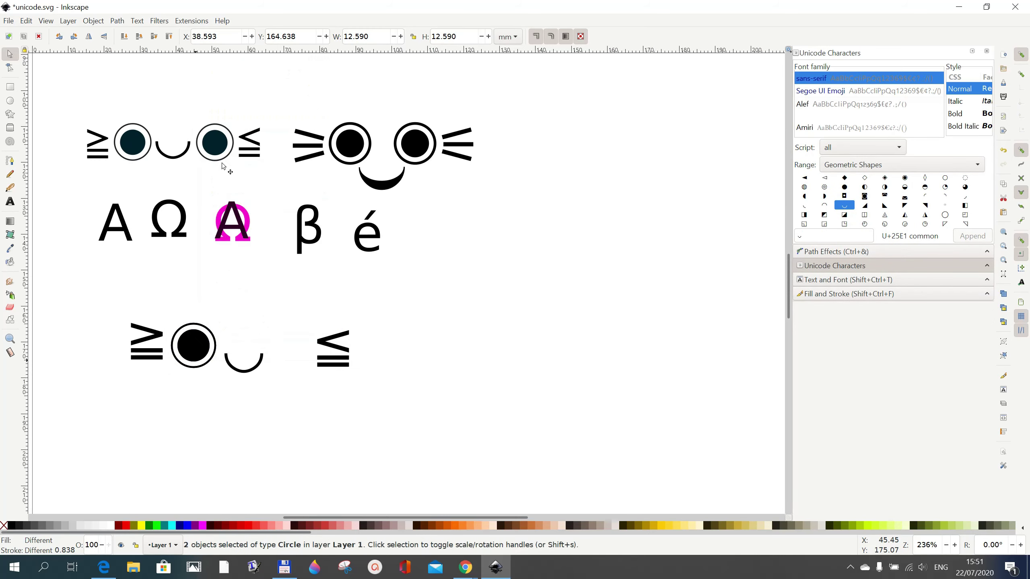
left_click_drag(202, 349, 351, 348)
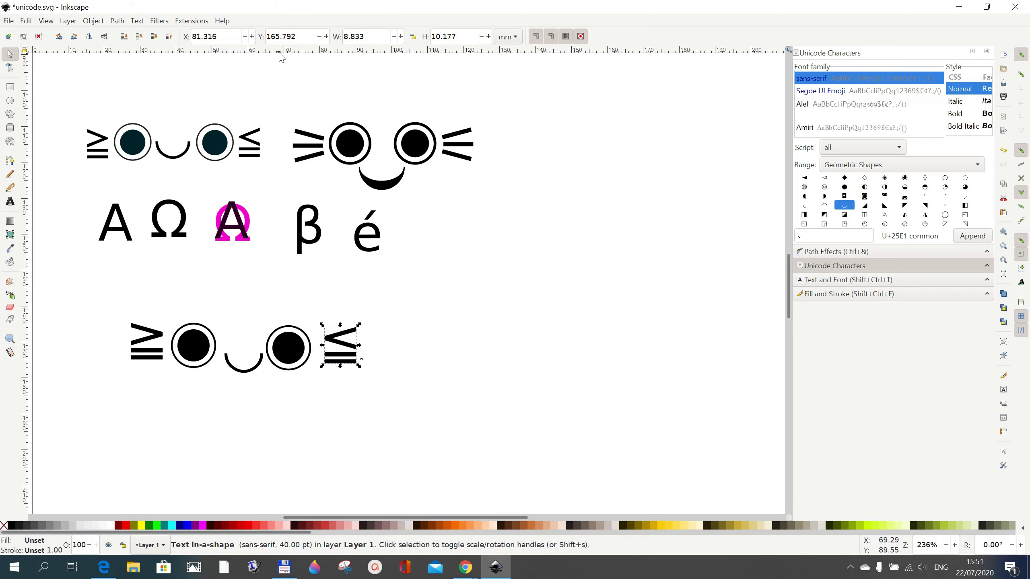
- Add a horizontal guide across the face and lower the left ≥ glyph to it
left_click_drag(279, 53, 241, 325)
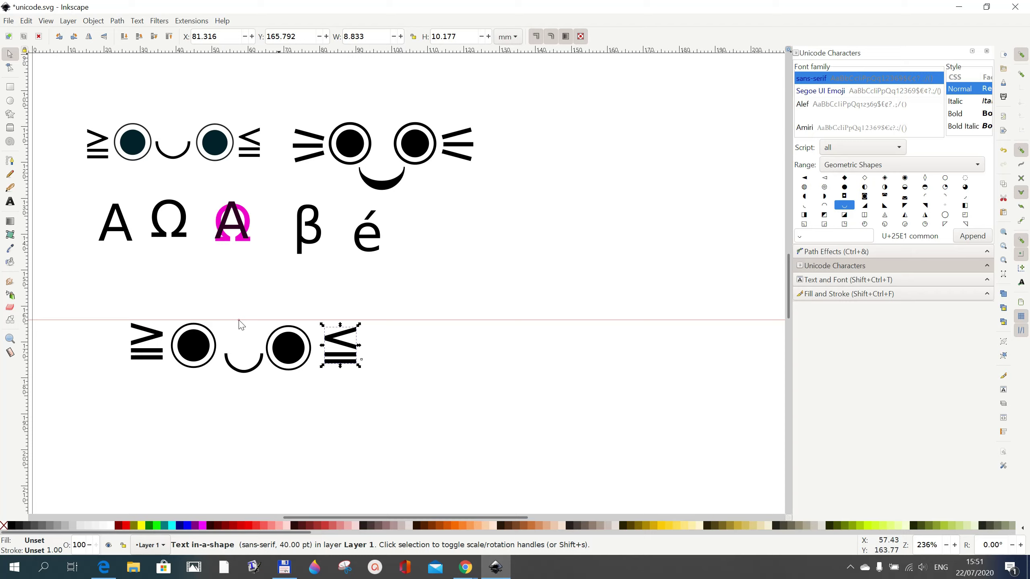
left_click_drag(239, 320, 235, 337)
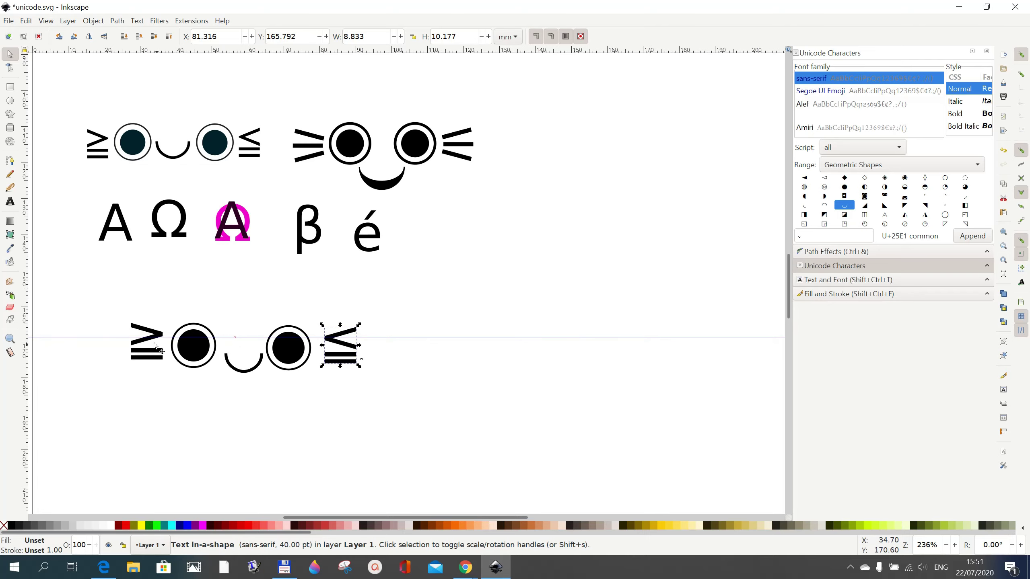
left_click_drag(147, 343, 148, 357)
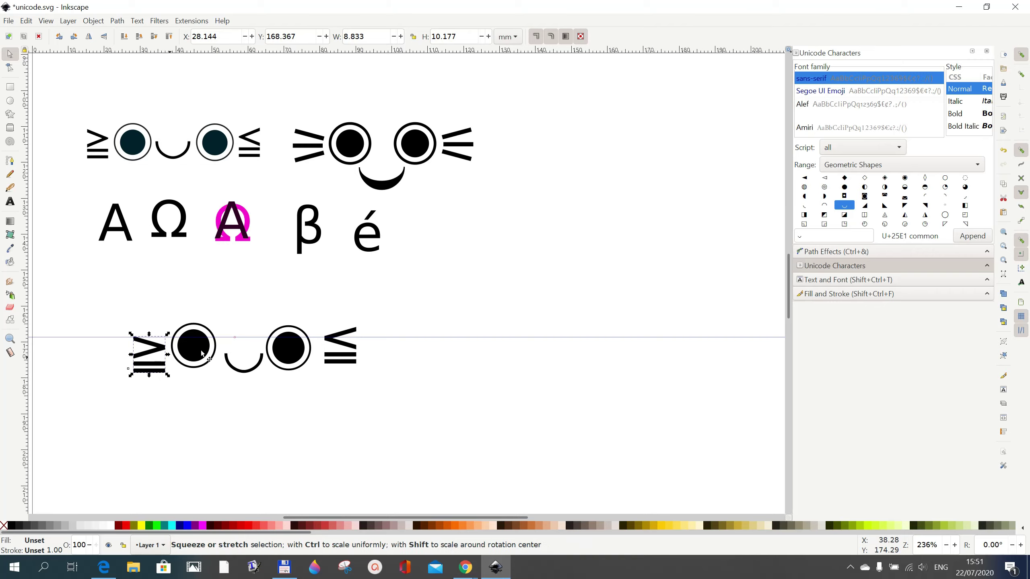
left_click(148, 350)
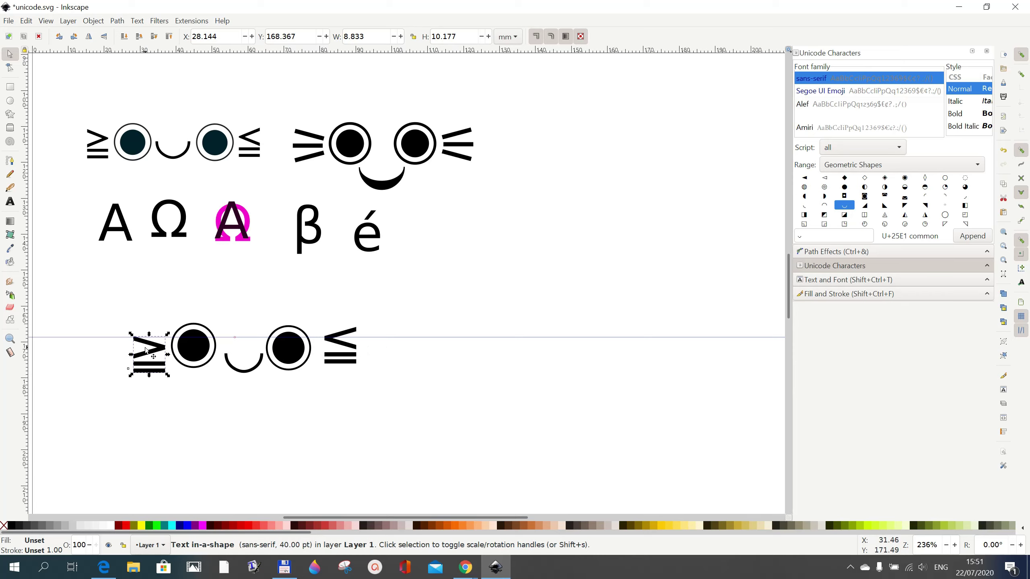
left_click(215, 414)
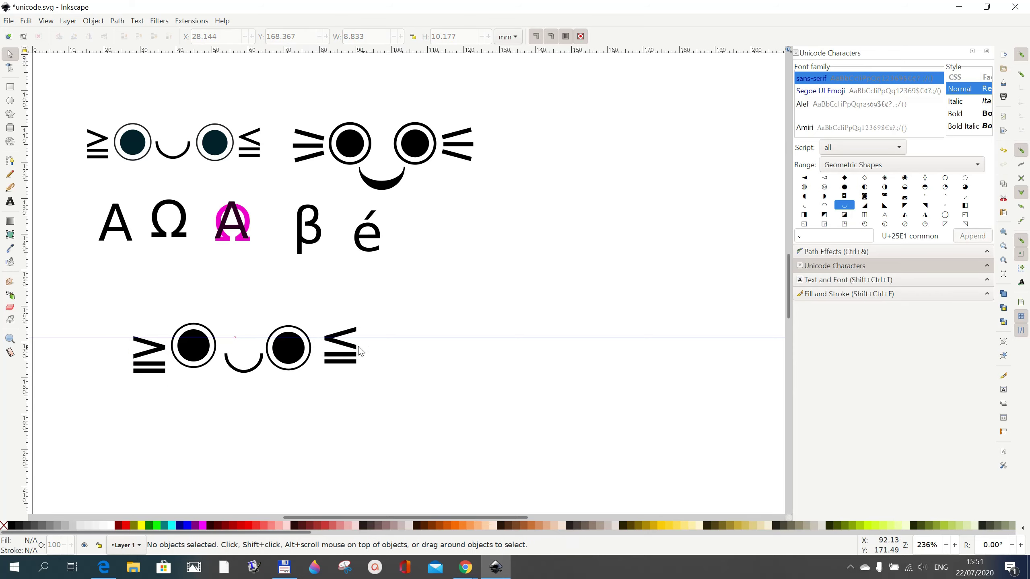
- Lower the right ≤ glyph to the guide and shrink the left ≥ to 6.371 × 7.340 mm
left_click_drag(349, 348, 348, 360)
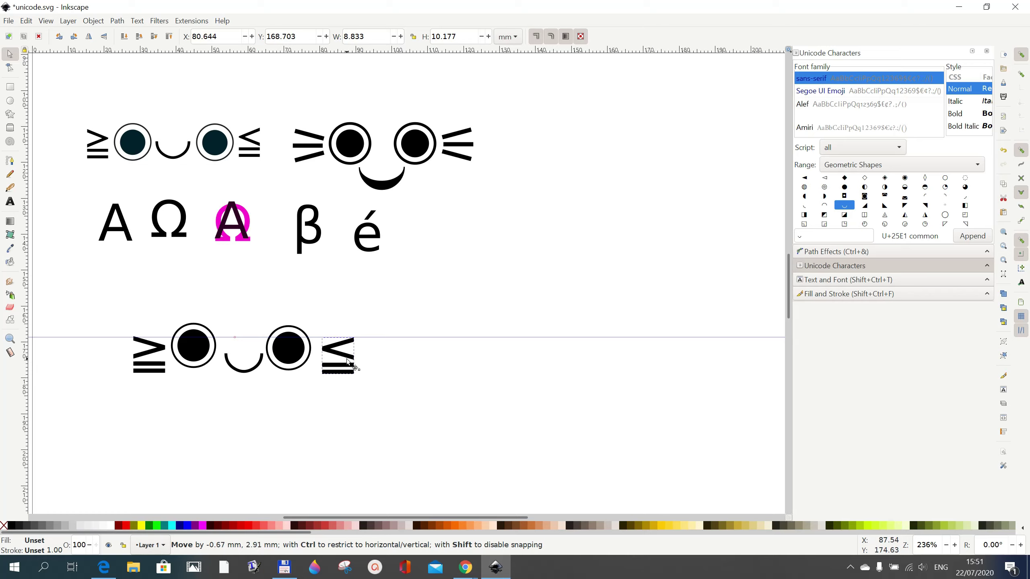
left_click_drag(347, 360, 348, 360)
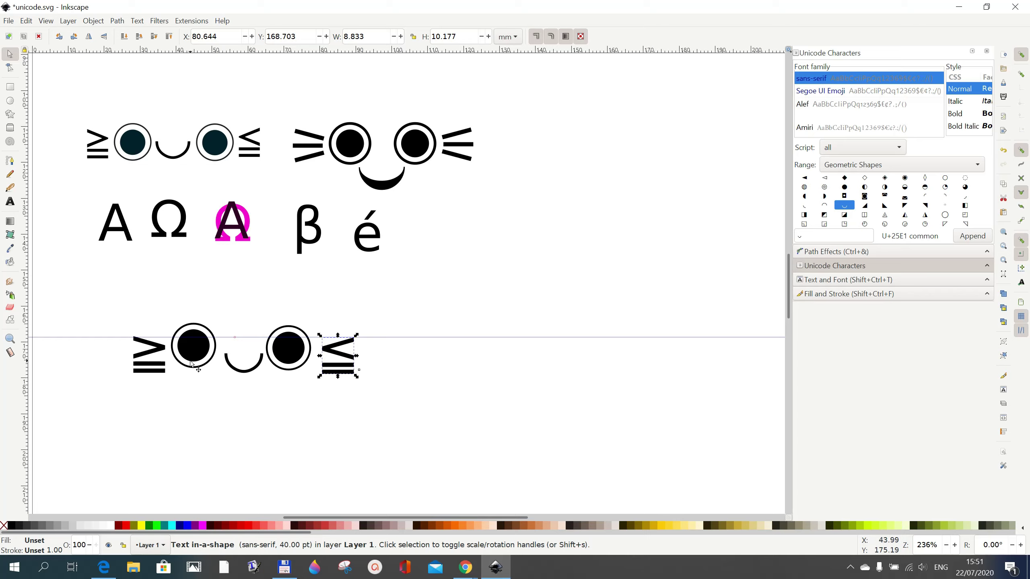
left_click(146, 366)
left_click_drag(168, 375, 159, 345)
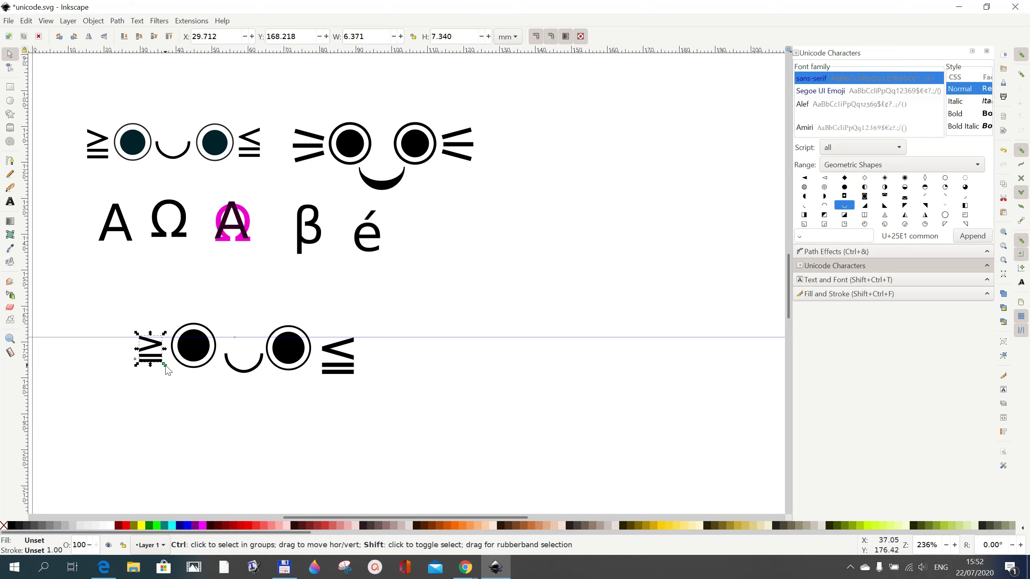
- Resize and reposition the ≥ glyph, and shrink the right ≤ glyph to about 85%
mouse_move(166, 367)
left_mouse_down()
mouse_move(173, 374)
mouse_move(156, 367)
left_mouse_up()
left_click(158, 360)
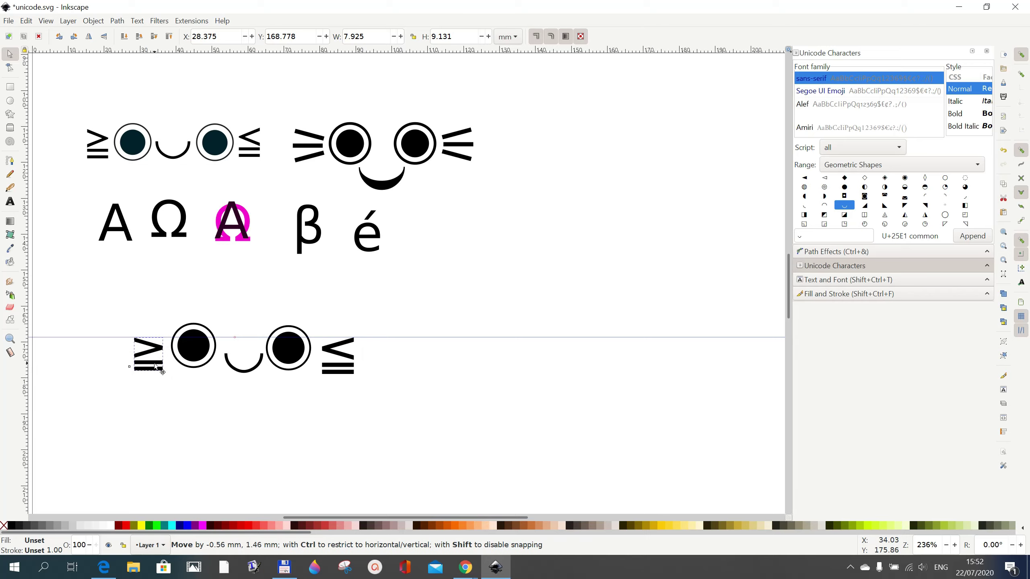
left_click_drag(155, 366, 169, 377)
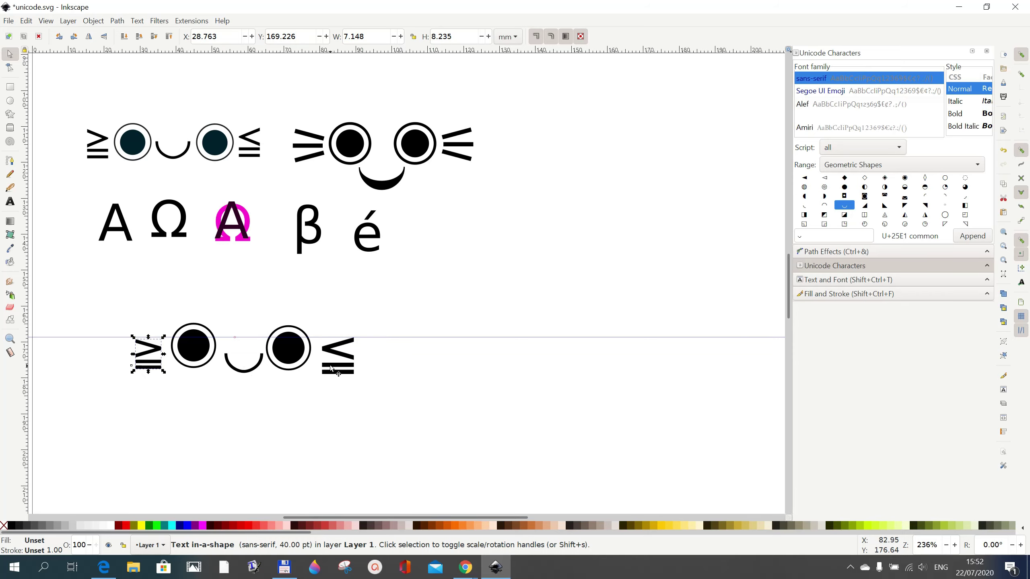
left_click(331, 365)
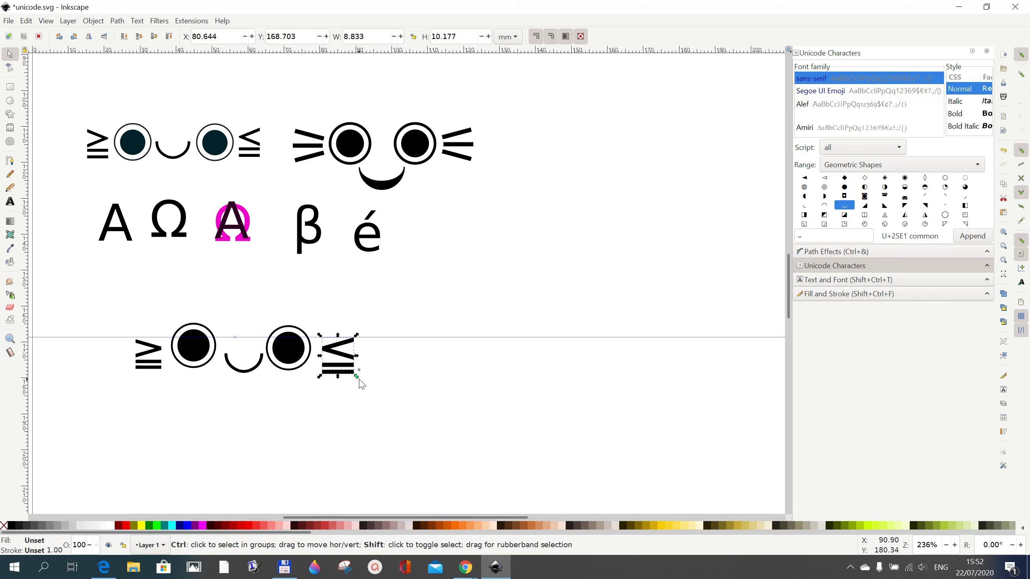
left_click_drag(357, 378, 344, 357)
left_click_drag(156, 353, 160, 353)
left_click(288, 445)
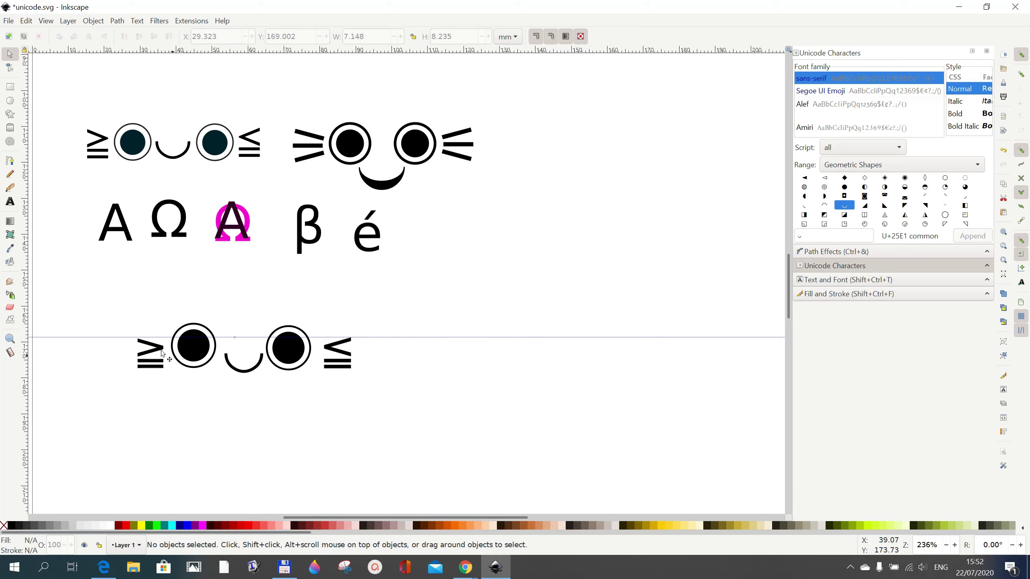
- Raise the horizontal guide slightly and nudge ≥ and ≤ up to sit just below it
left_click_drag(419, 337, 419, 330)
left_click_drag(149, 351, 154, 345)
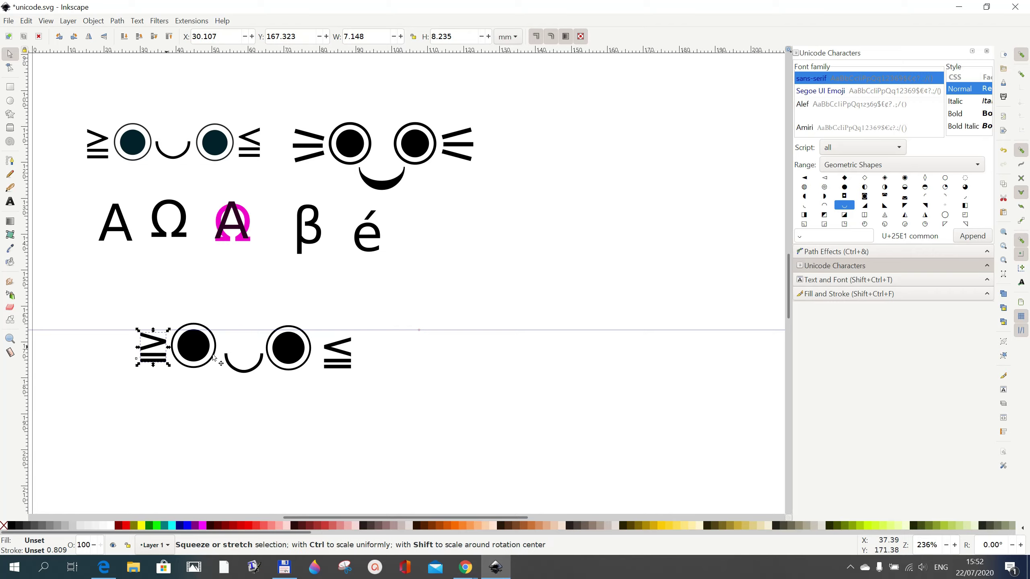
left_click_drag(332, 351, 323, 345)
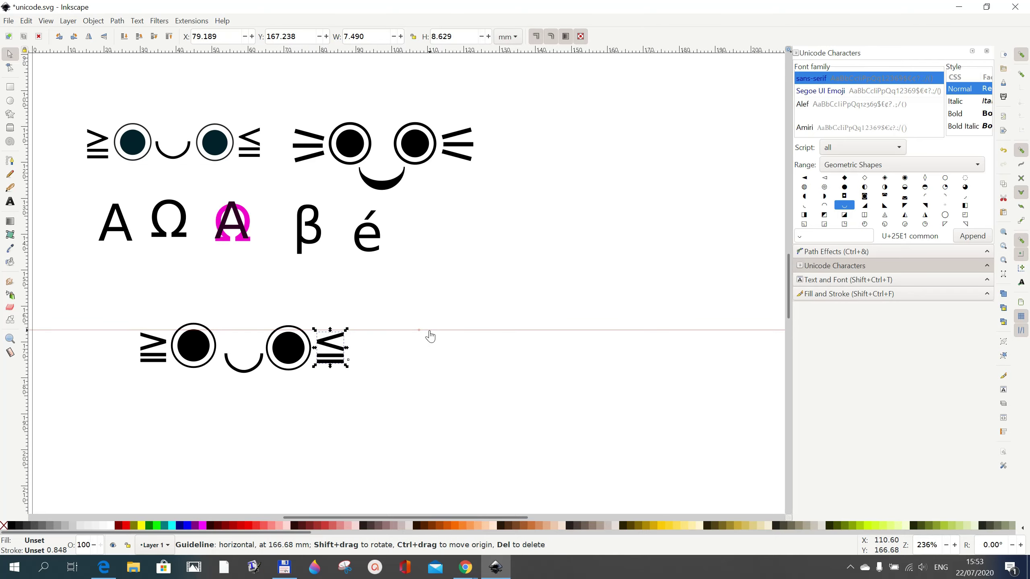
left_click_drag(430, 330, 426, 323)
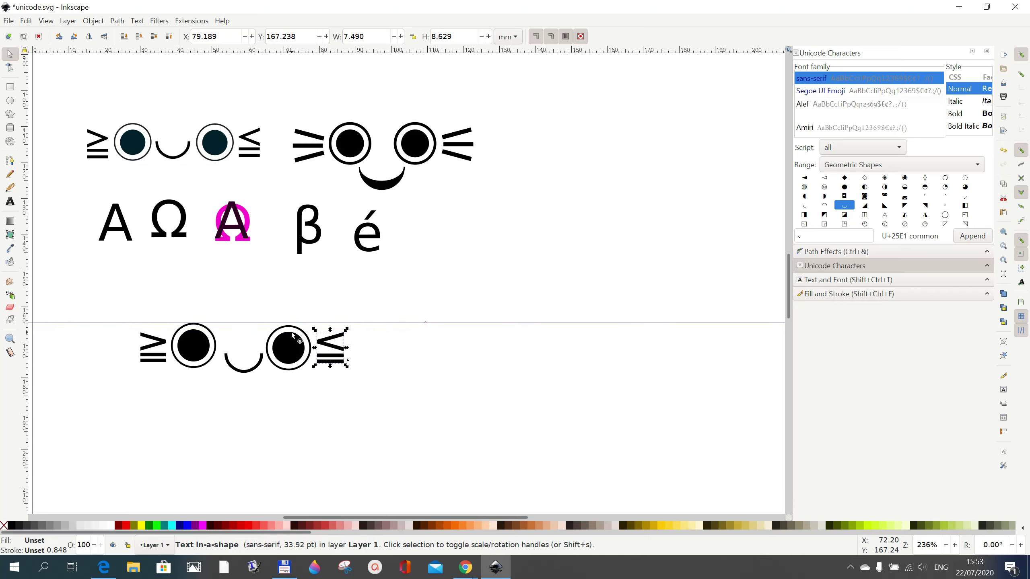
left_click_drag(259, 325, 295, 353)
left_click(359, 418)
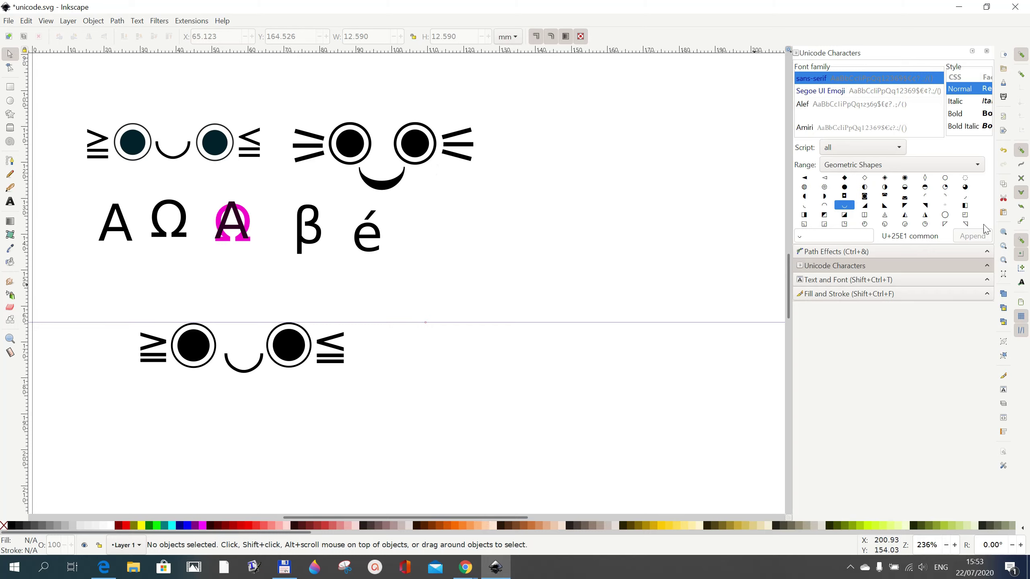
- Append ⚞ (U+269E) from Miscellaneous Symbols into a new flowed-text frame right of the lower face
left_click(977, 165)
left_click(878, 180)
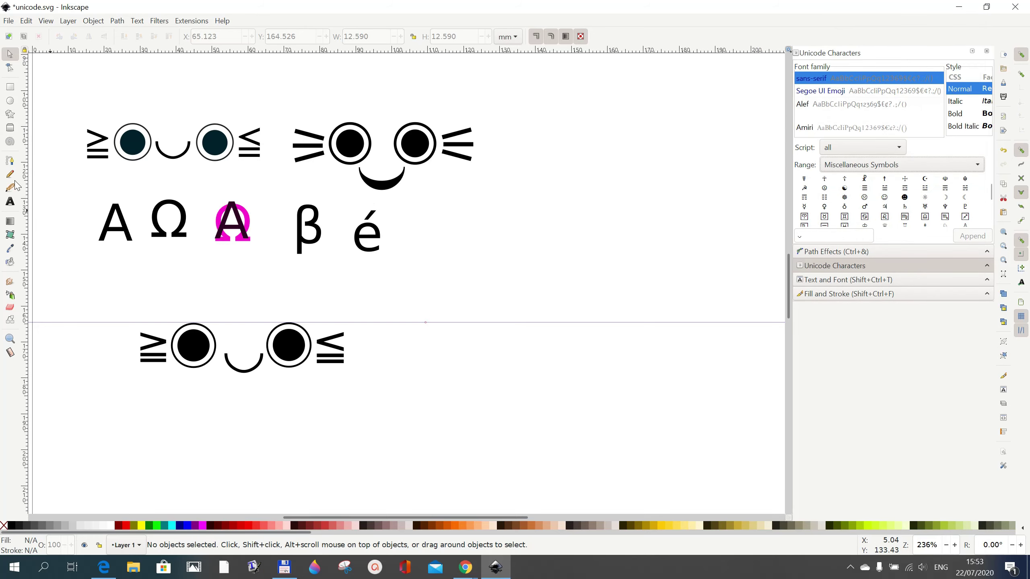
left_click(10, 203)
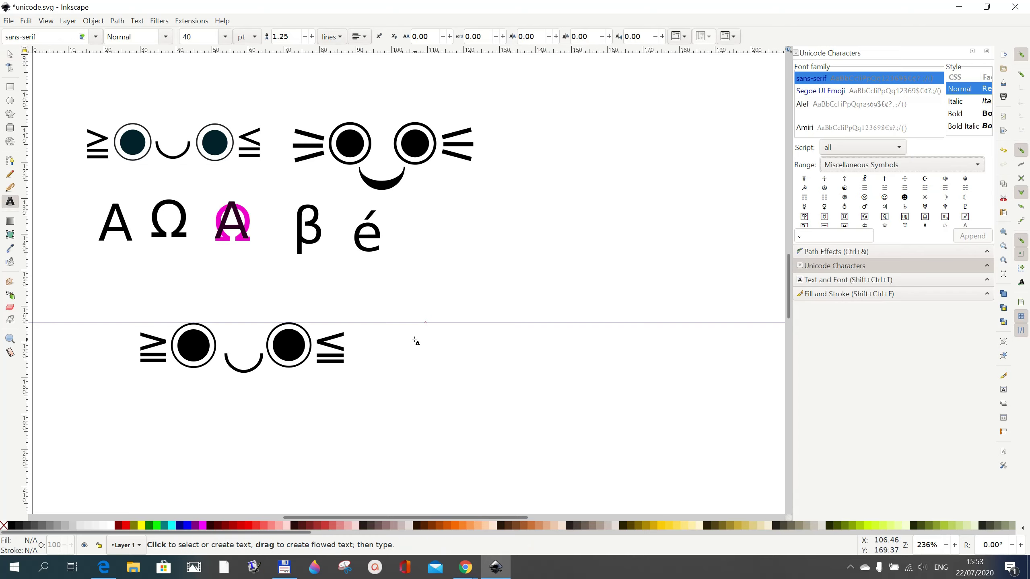
left_click_drag(402, 333, 627, 420)
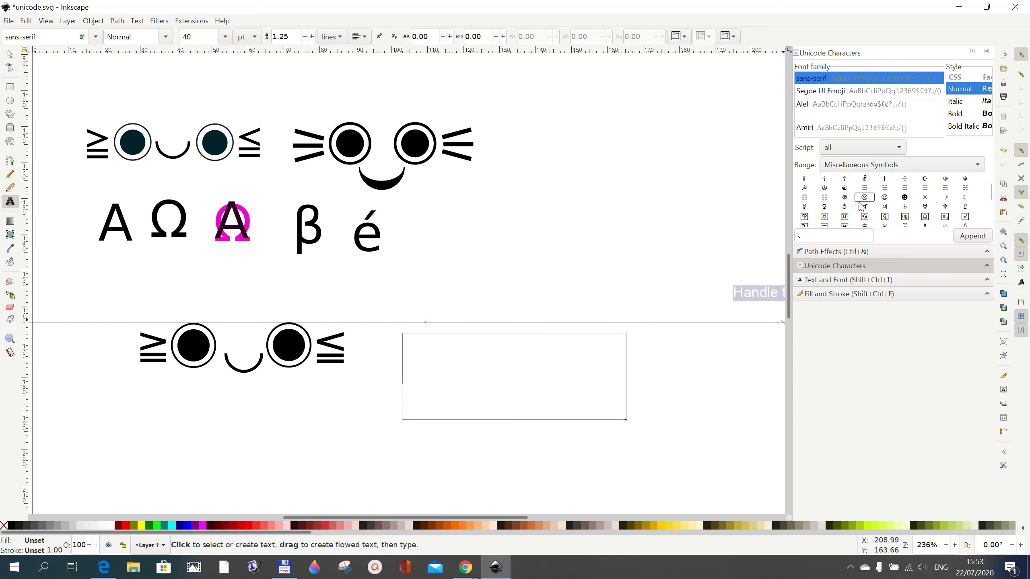
scroll(861, 207, "down", 3)
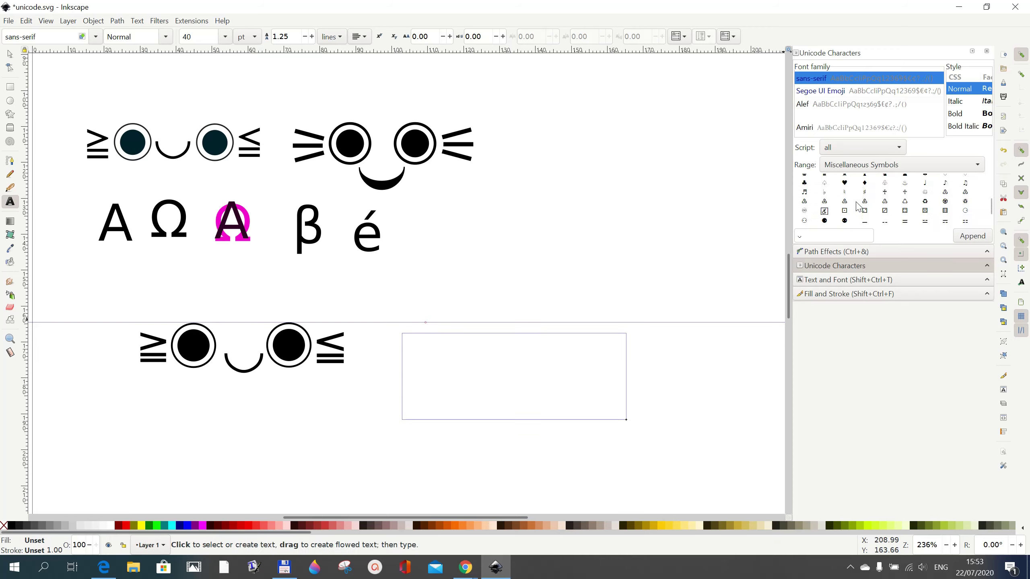
scroll(859, 207, "down", 4)
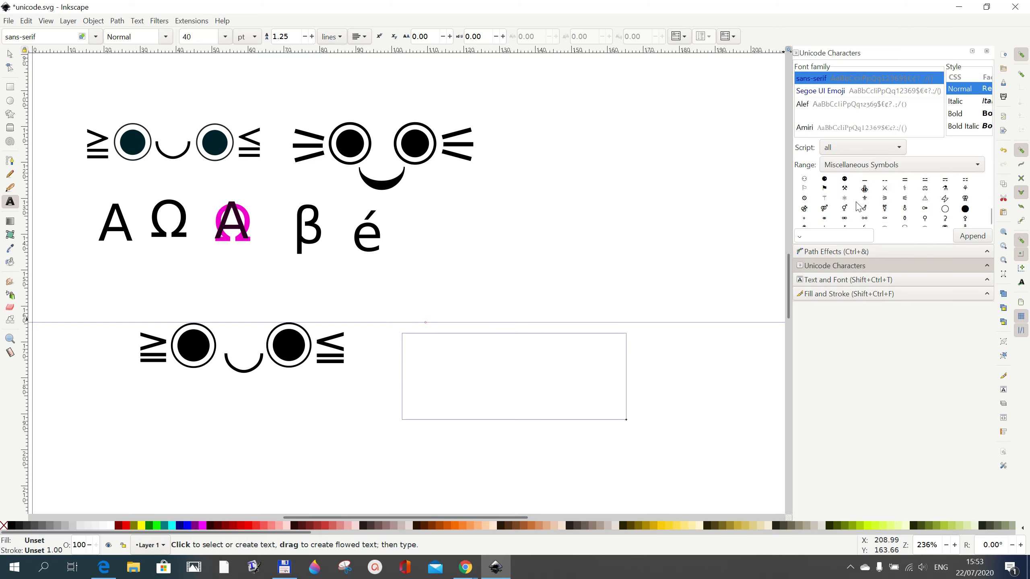
scroll(872, 215, "up", 2)
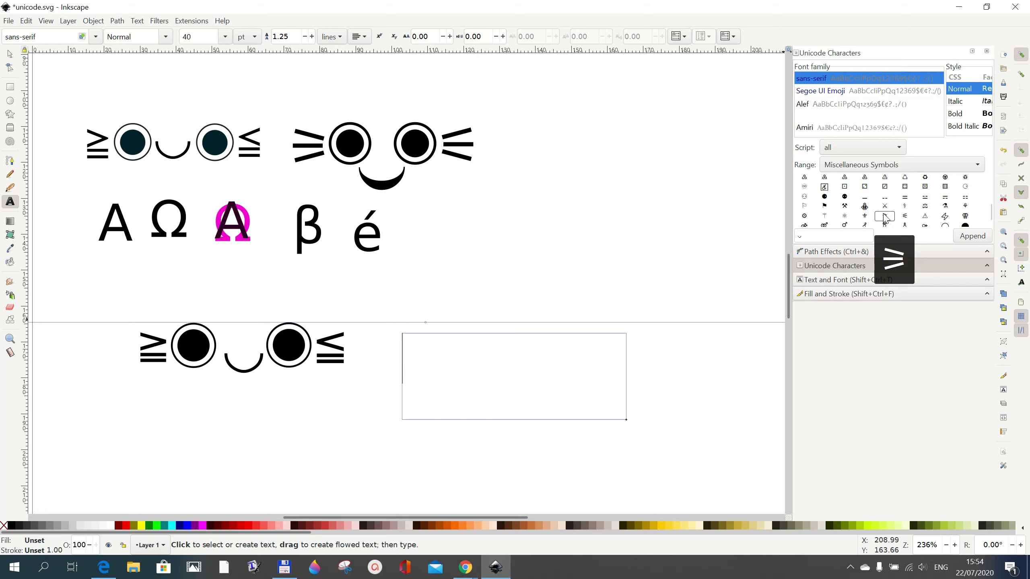
left_click(887, 220)
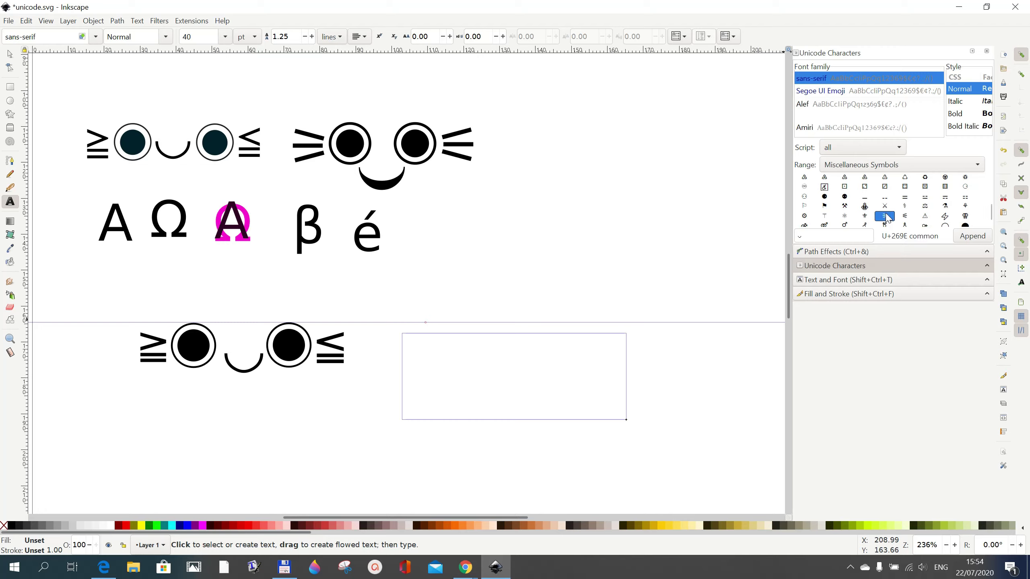
left_click(803, 236)
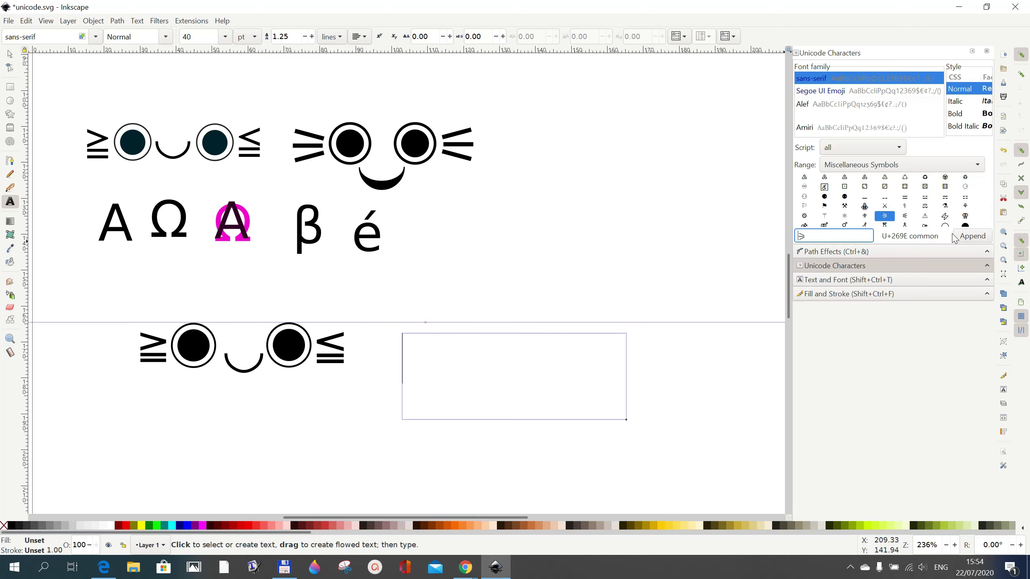
left_click(971, 238)
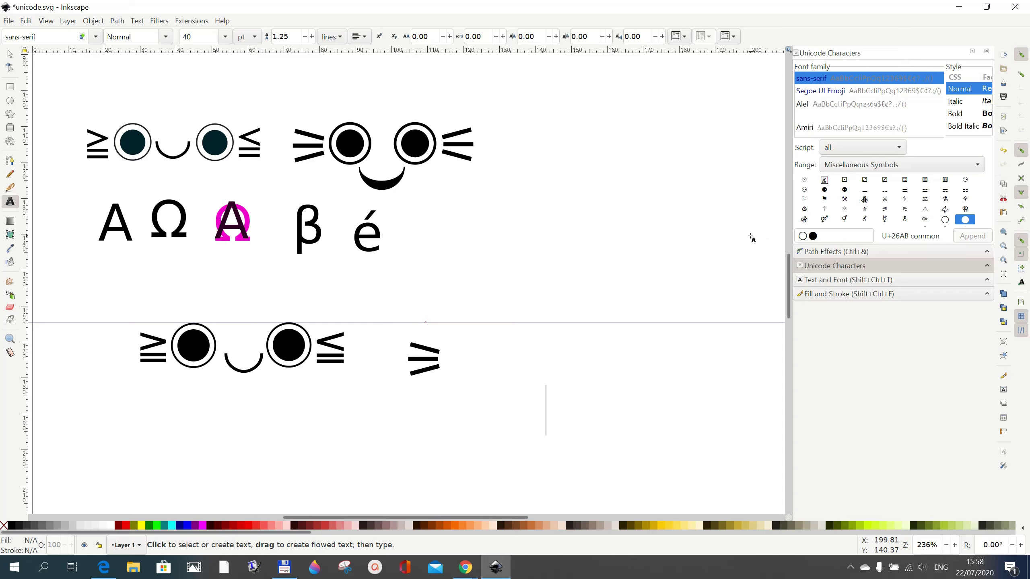
- Draw another text frame right of the ⚞ and append ○● (hollow and filled circle) into it
scroll(751, 238, "down", 1)
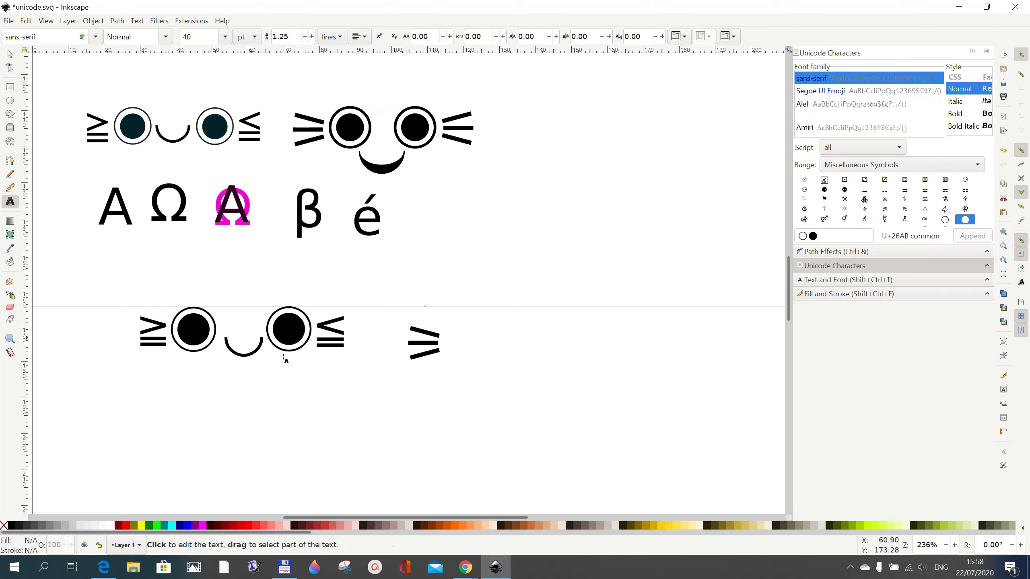
left_click_drag(479, 345, 765, 463)
mouse_move(944, 222)
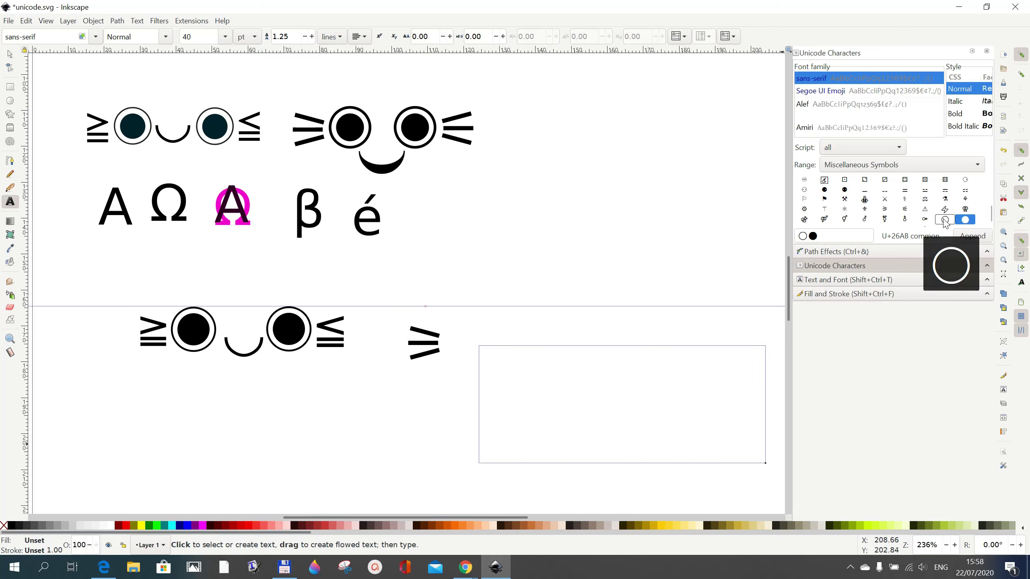
left_click(819, 237)
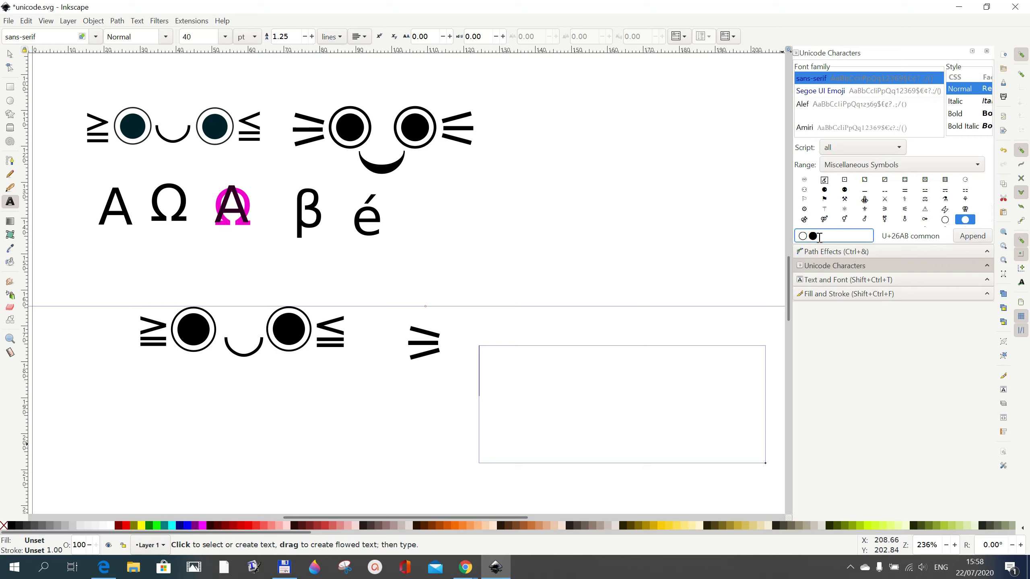
key("BackSpace")
key("BackSpace")
double_click(946, 221)
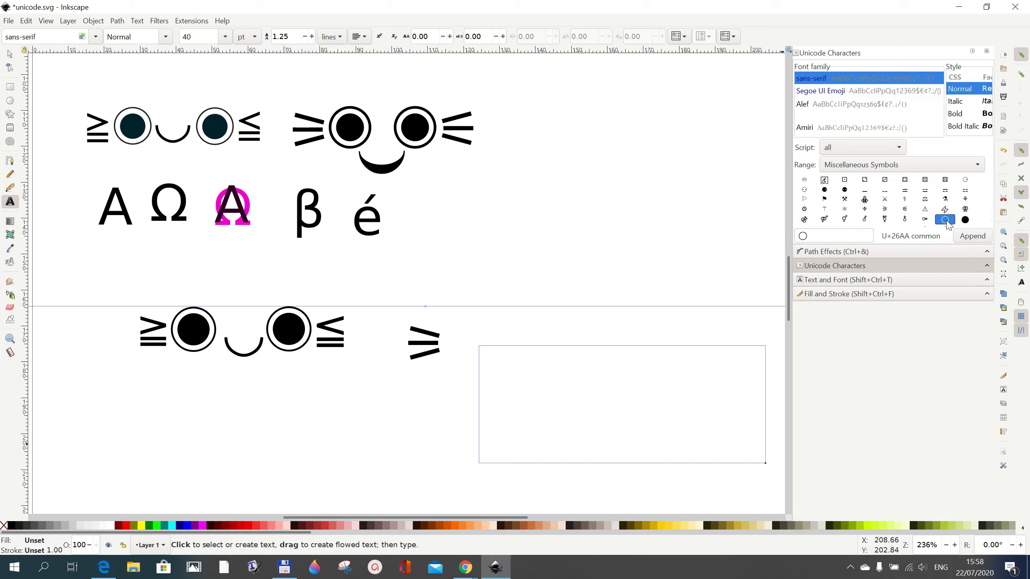
double_click(968, 221)
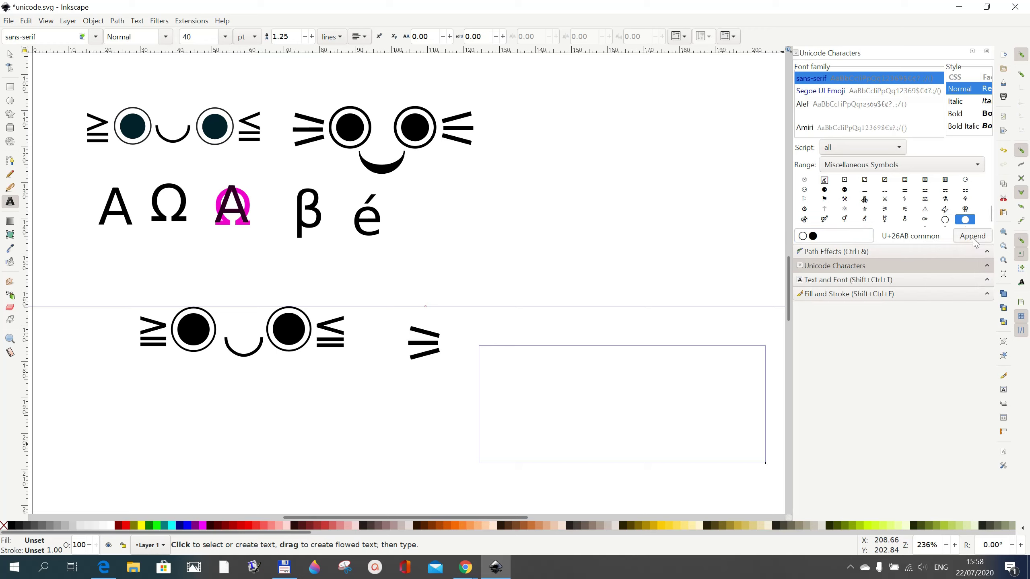
left_click(972, 257)
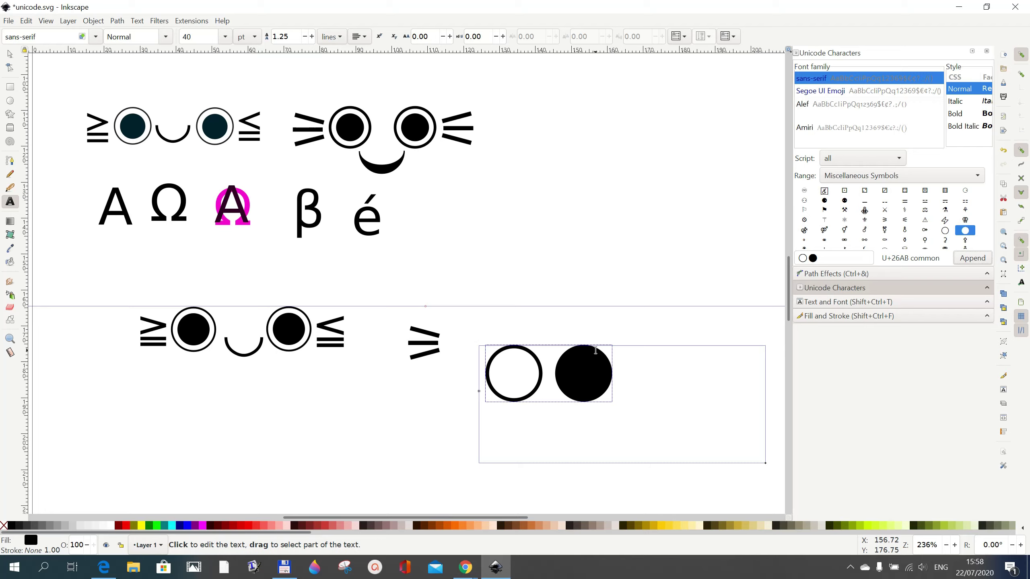
left_click(11, 54)
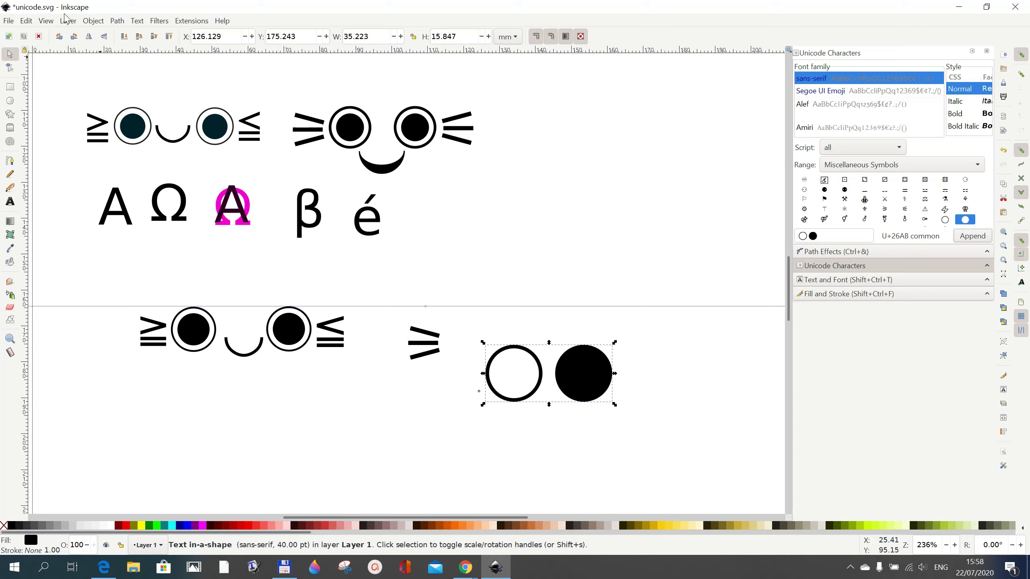
- Convert the ○● text to paths and ungroup it into two separate circles
left_click(122, 21)
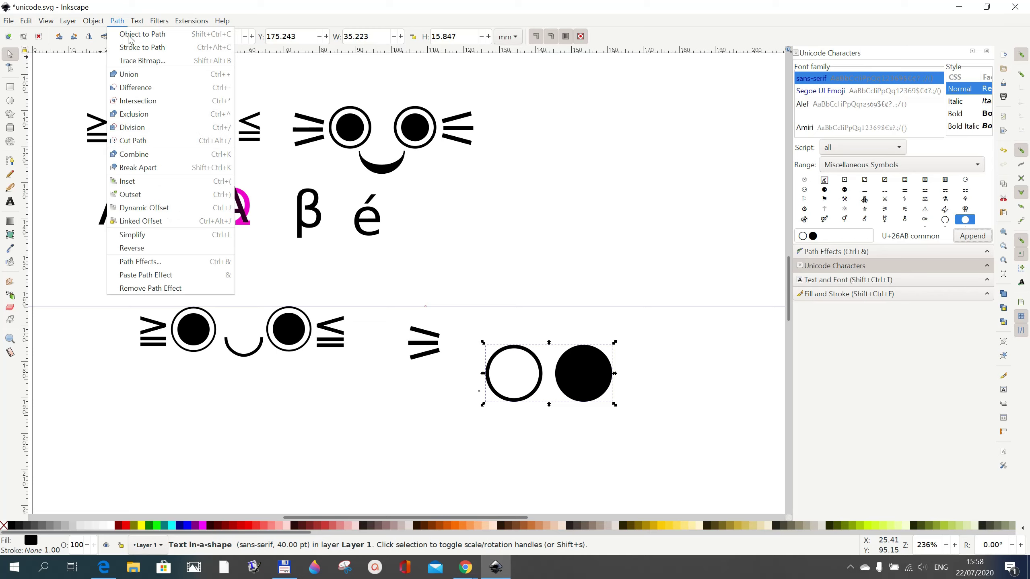
left_click(129, 37)
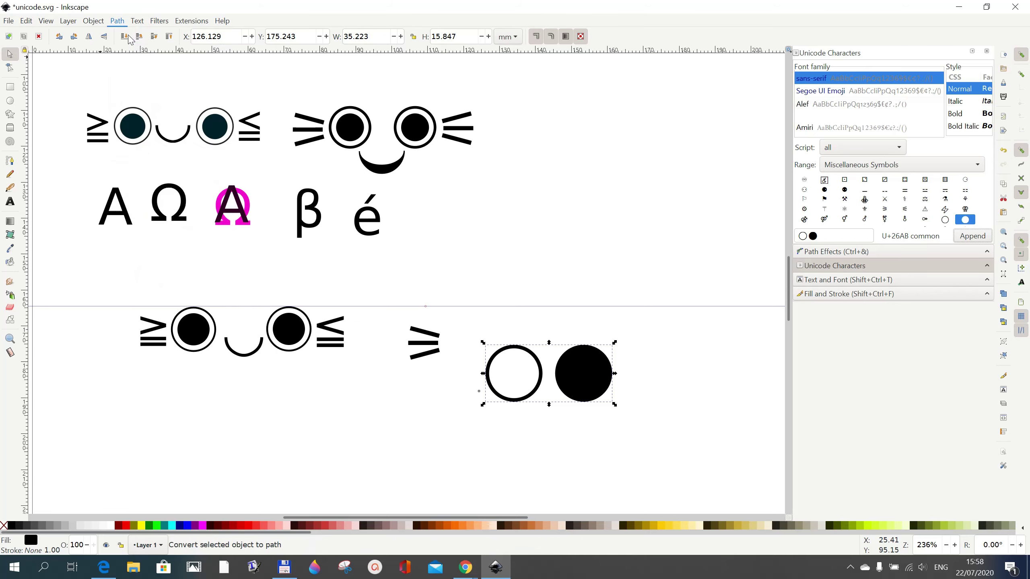
left_click(101, 24)
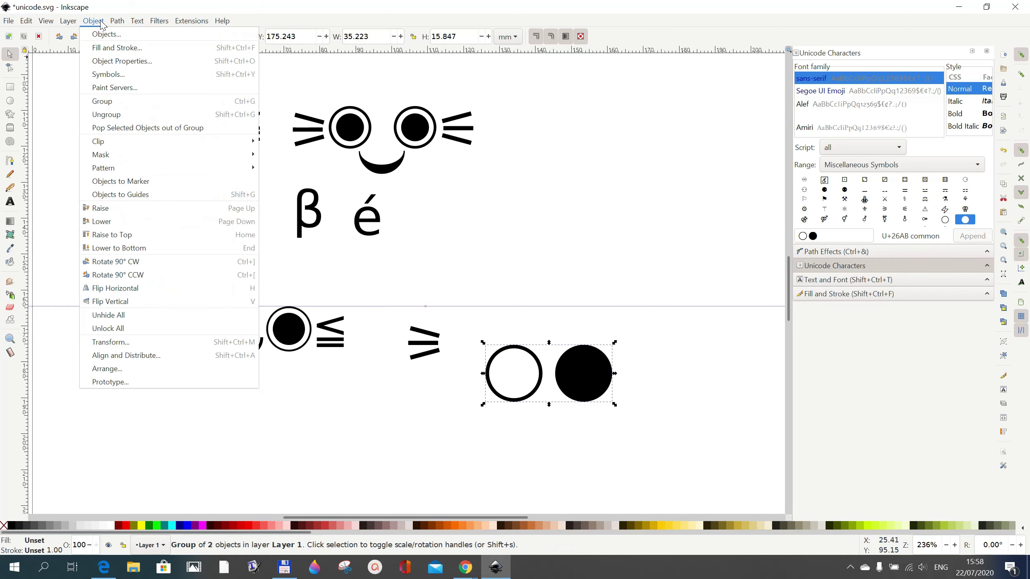
left_click(101, 115)
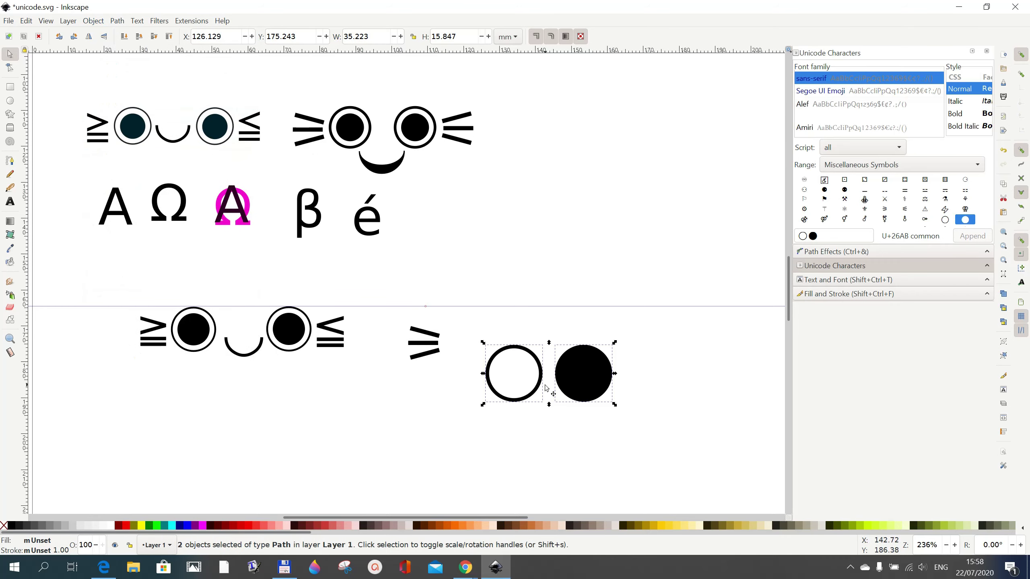
left_click_drag(583, 388, 609, 395)
left_click(630, 432)
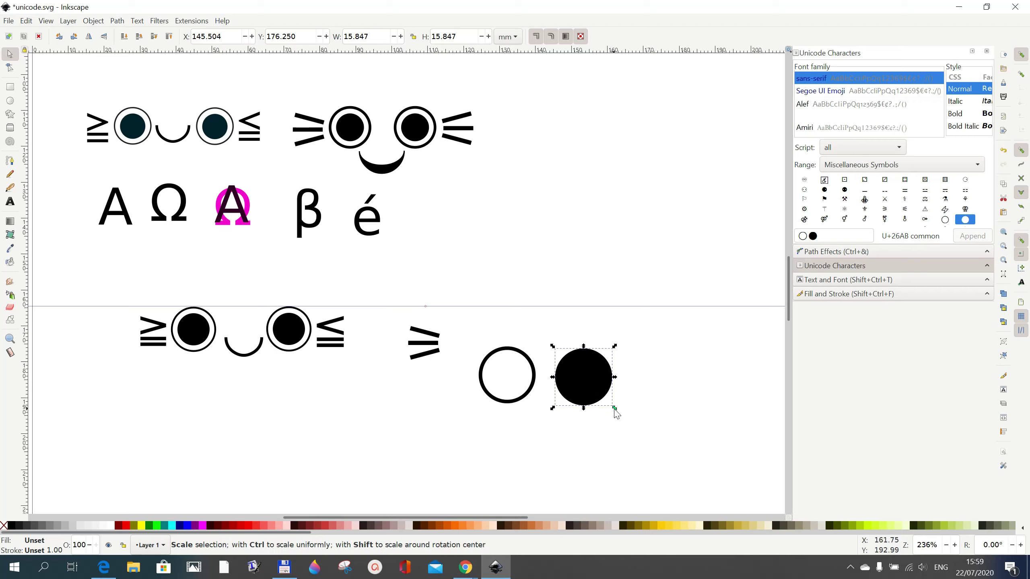
- Shrink both circles and set the black dot, about 8.907 mm, centred inside the ring
left_click_drag(614, 409, 607, 405)
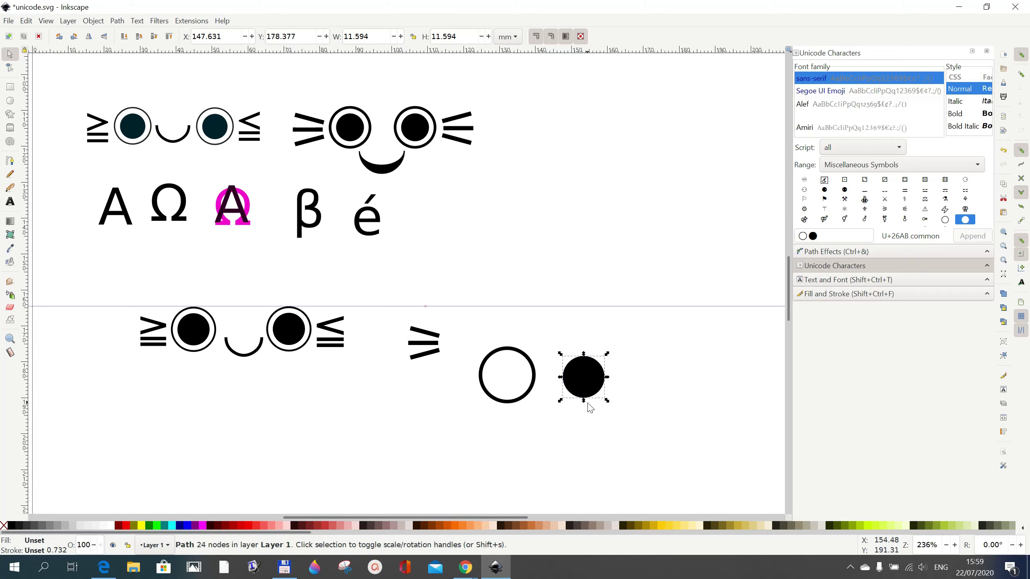
left_click(511, 390)
left_click(529, 397)
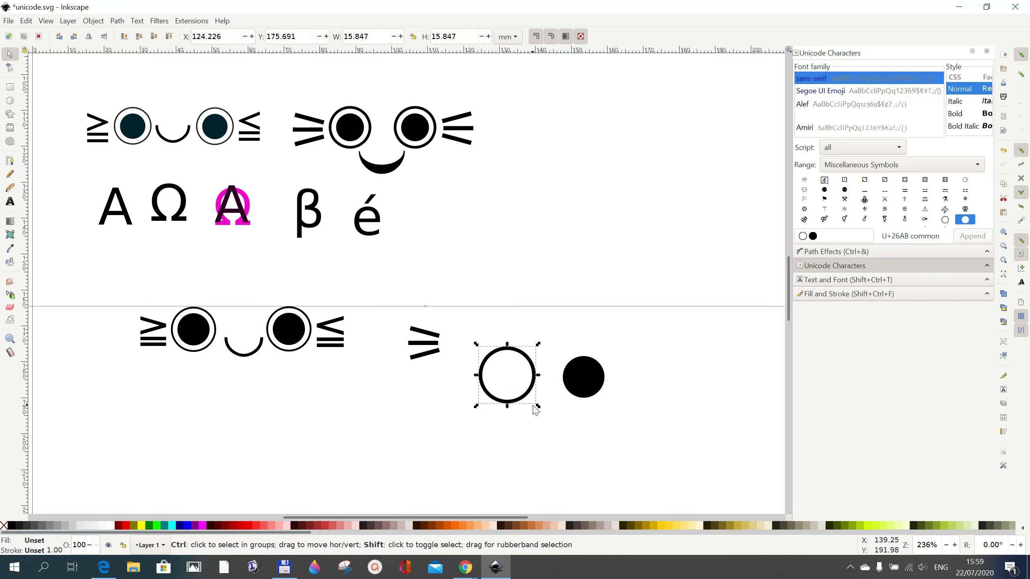
left_click_drag(541, 412, 533, 406)
left_click_drag(591, 382, 517, 387)
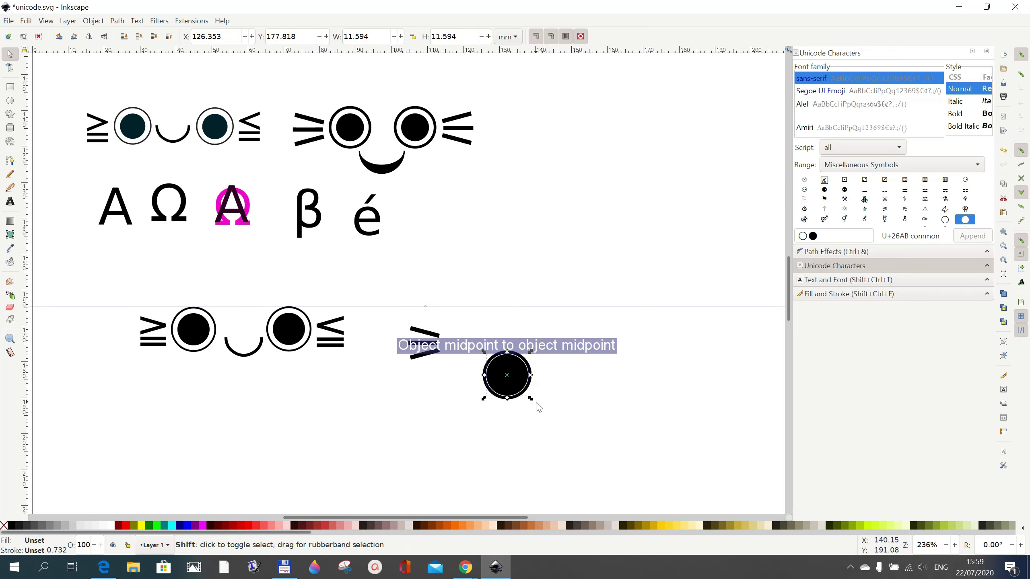
left_click_drag(532, 399, 529, 397)
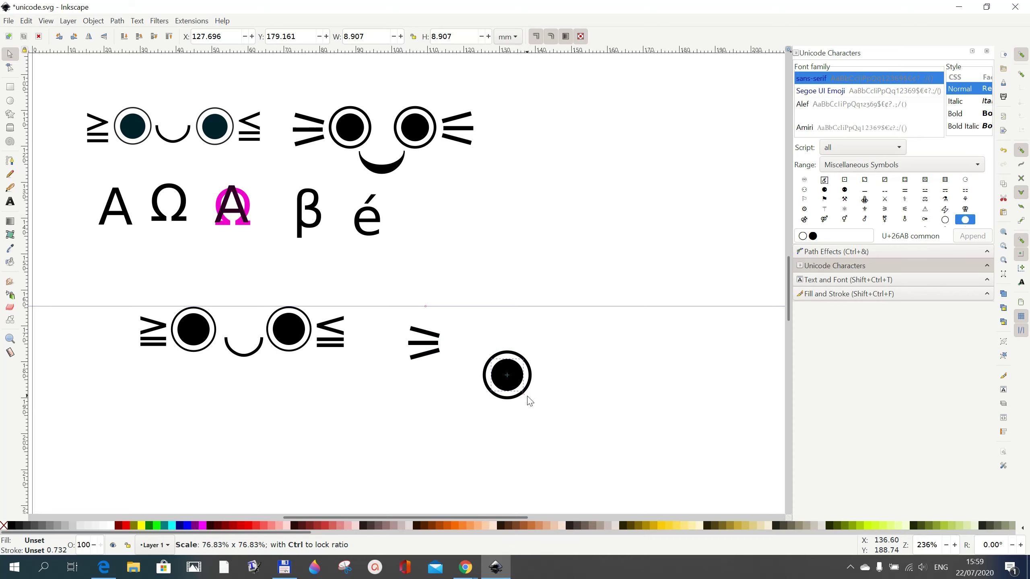
left_click_drag(529, 401, 529, 401)
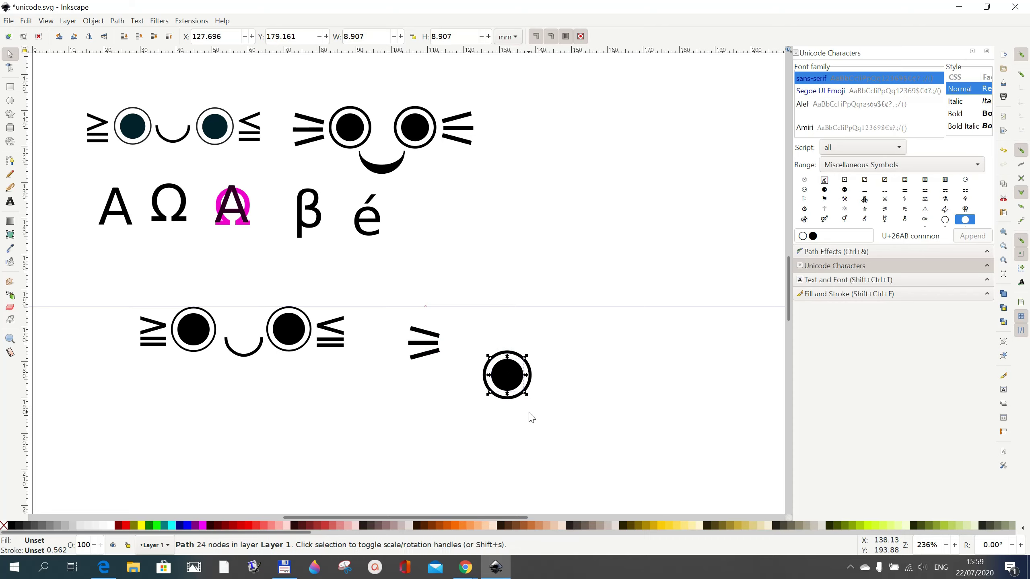
left_click(529, 415)
left_click_drag(477, 337, 545, 408)
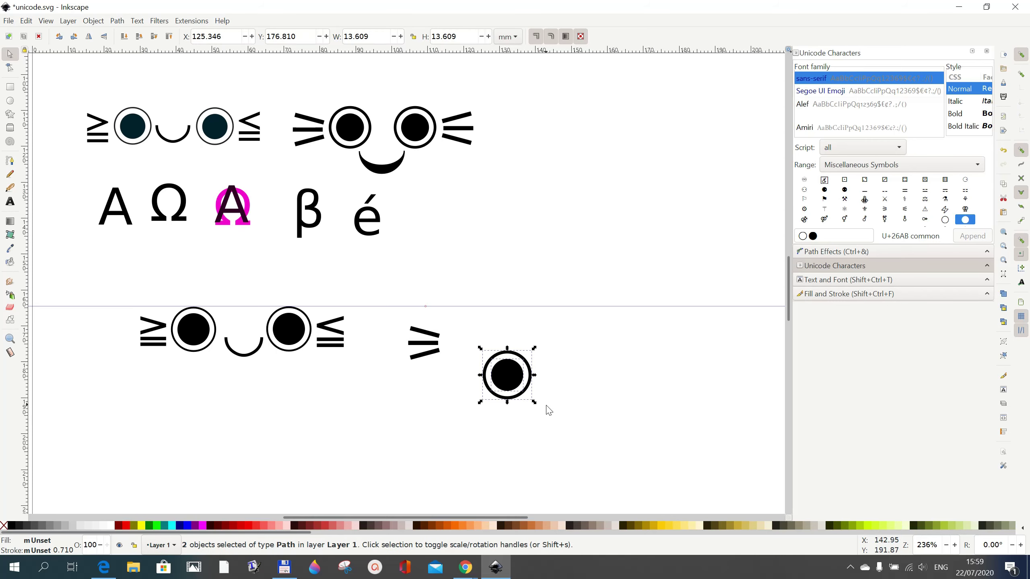
- Group the ring and dot into one eye, scale it slightly and snug it against ⩾
left_click(99, 20)
left_click(102, 101)
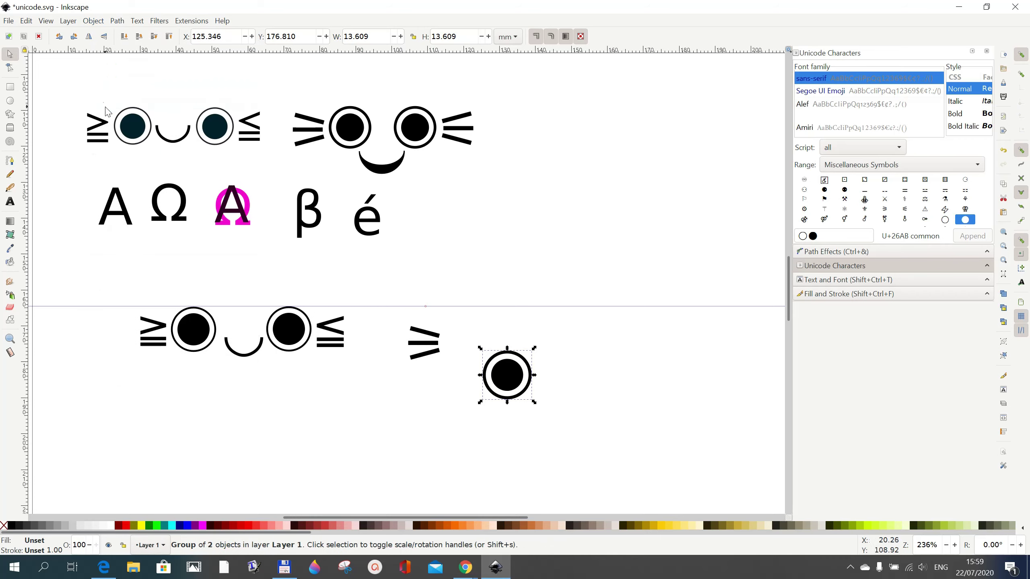
left_click_drag(506, 390, 472, 361)
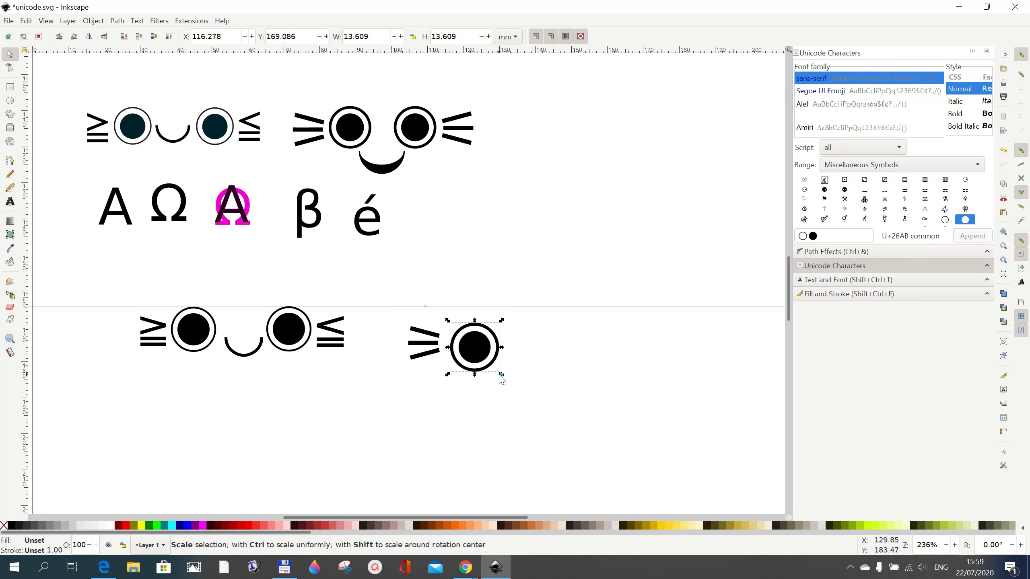
left_click_drag(501, 374, 483, 356)
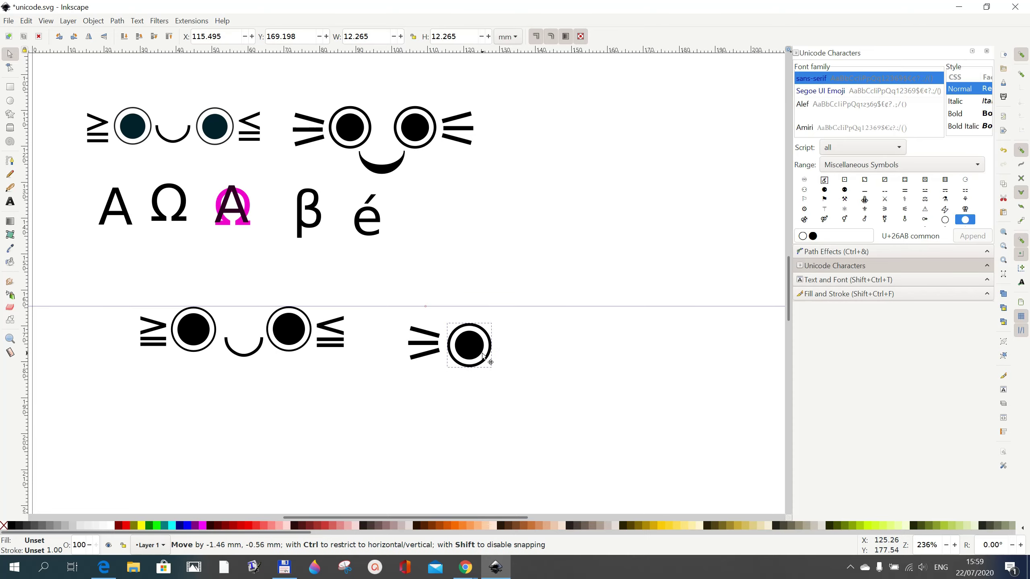
left_click(500, 404)
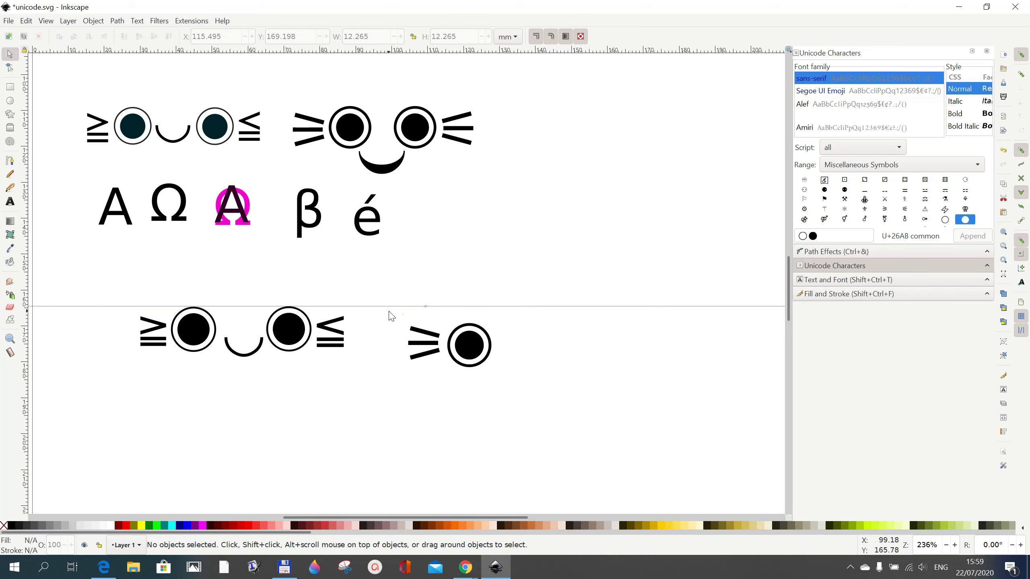
- Duplicate the ⩾ and eye pair, flip it horizontally, and place the copy to the right
left_click_drag(402, 316, 492, 387)
right_click(471, 364)
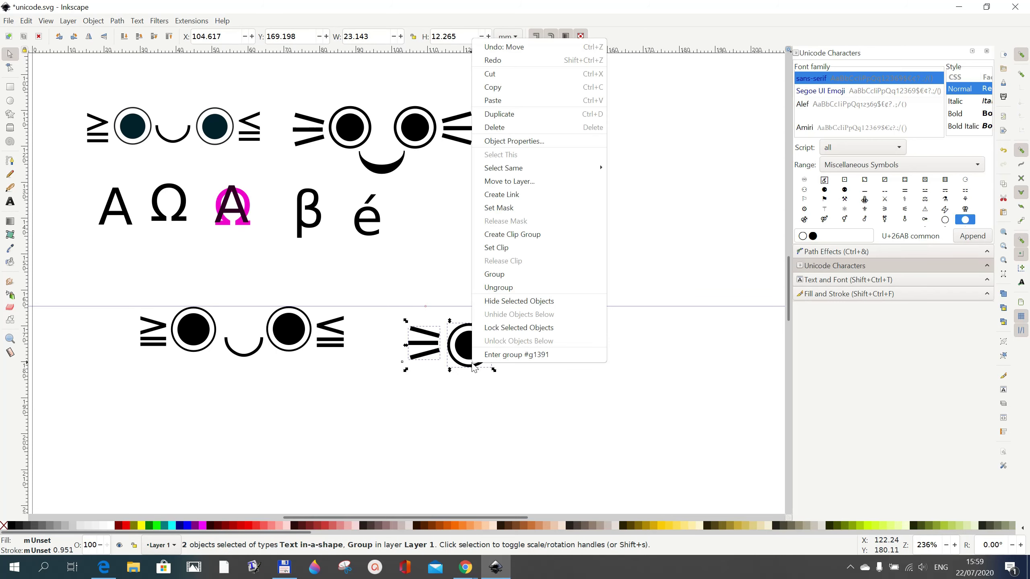
left_click(498, 118)
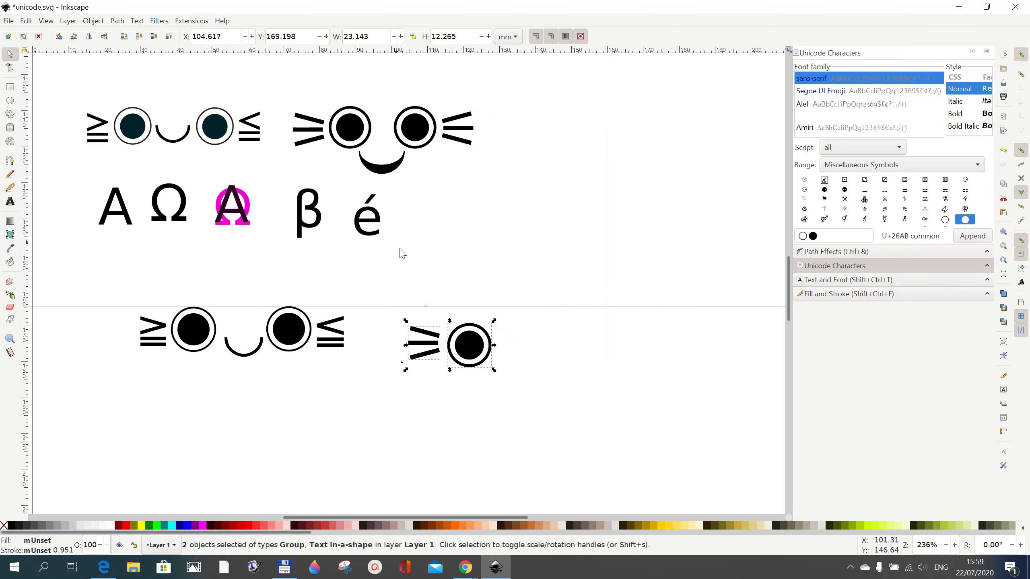
left_click(89, 37)
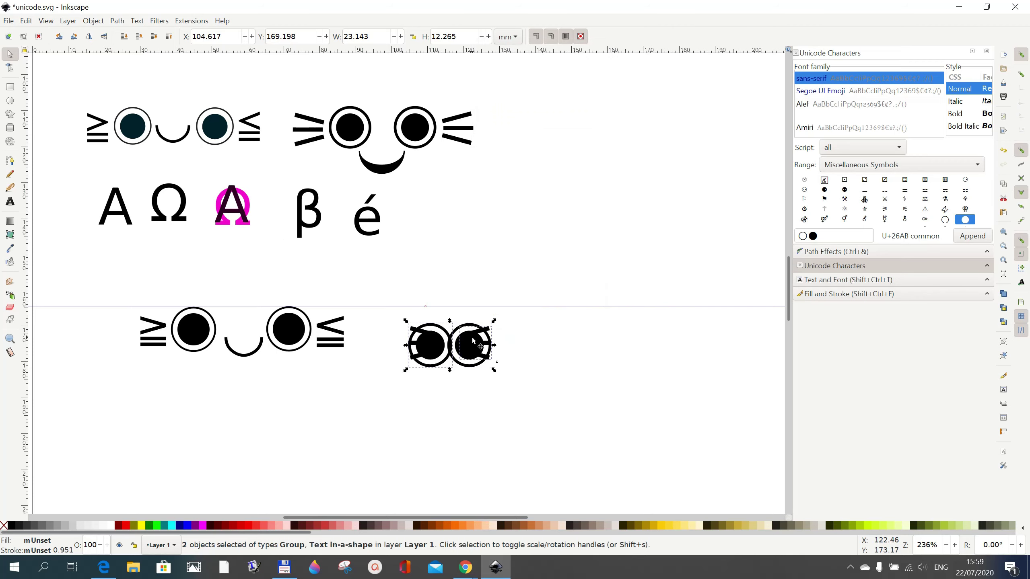
left_click_drag(466, 347, 583, 349)
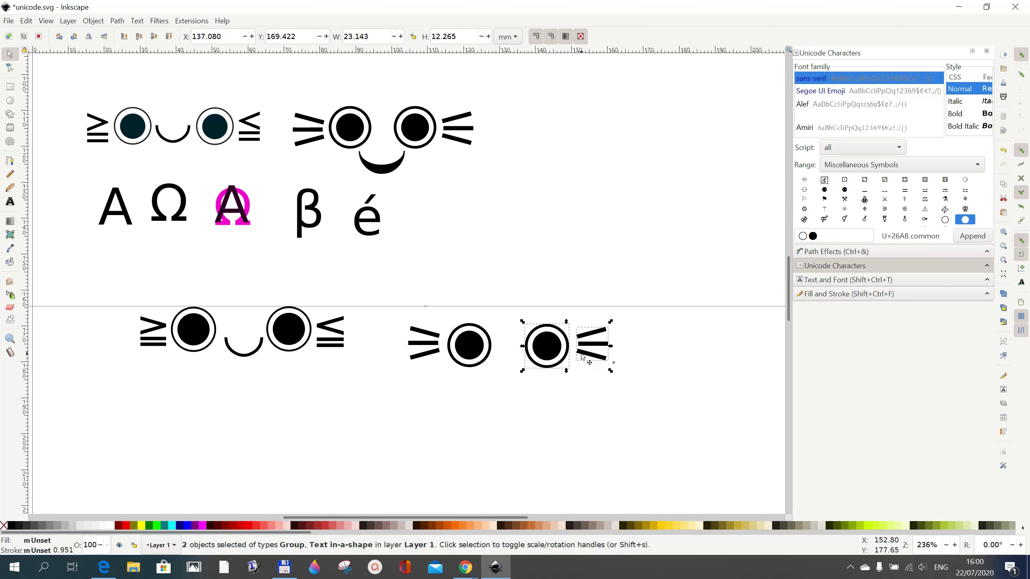
left_click(549, 445)
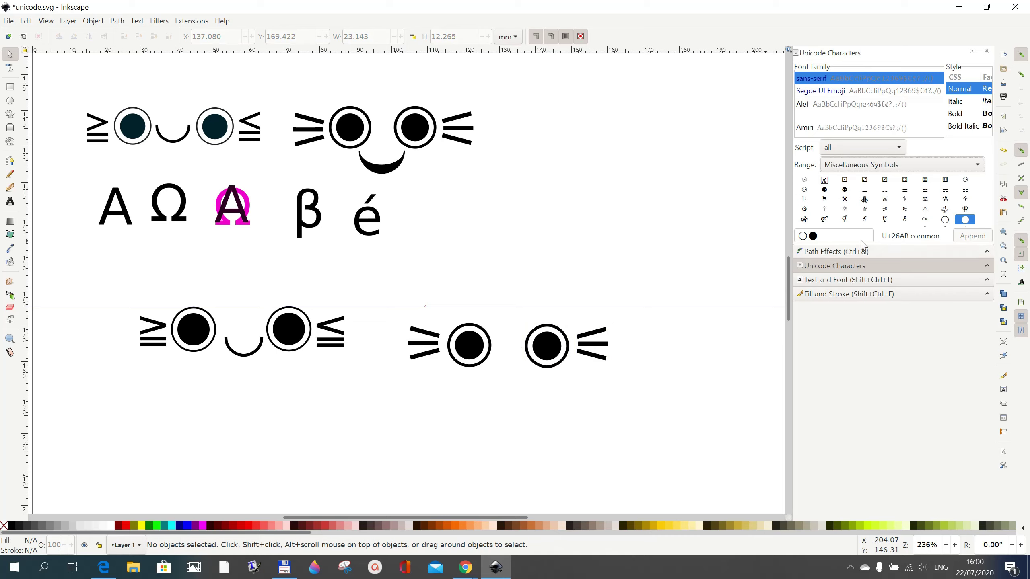
- Place the Dingbats crescent ❨ (U+2768) in a new text frame below the second face's eyes
left_click(977, 167)
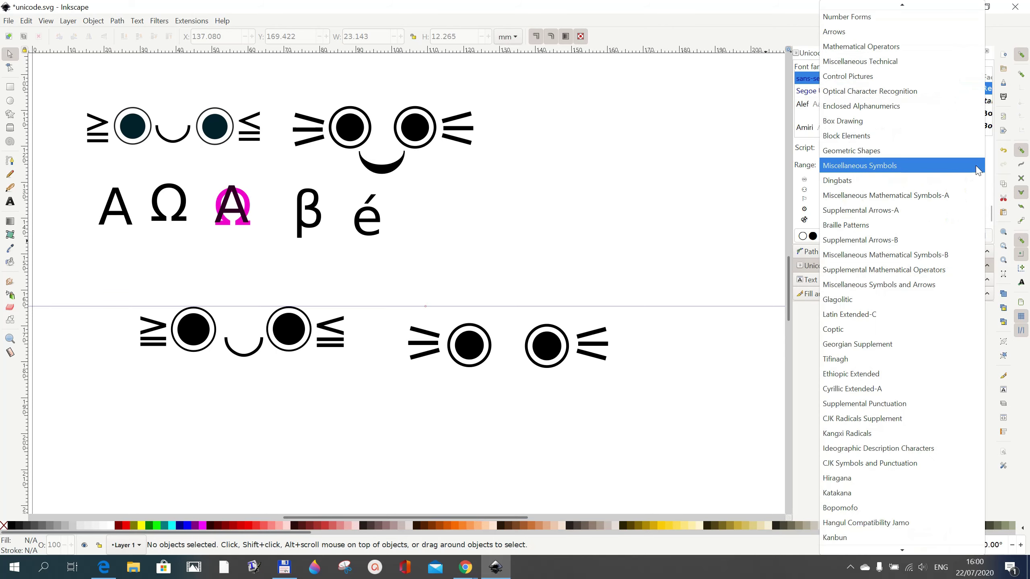
left_click(838, 185)
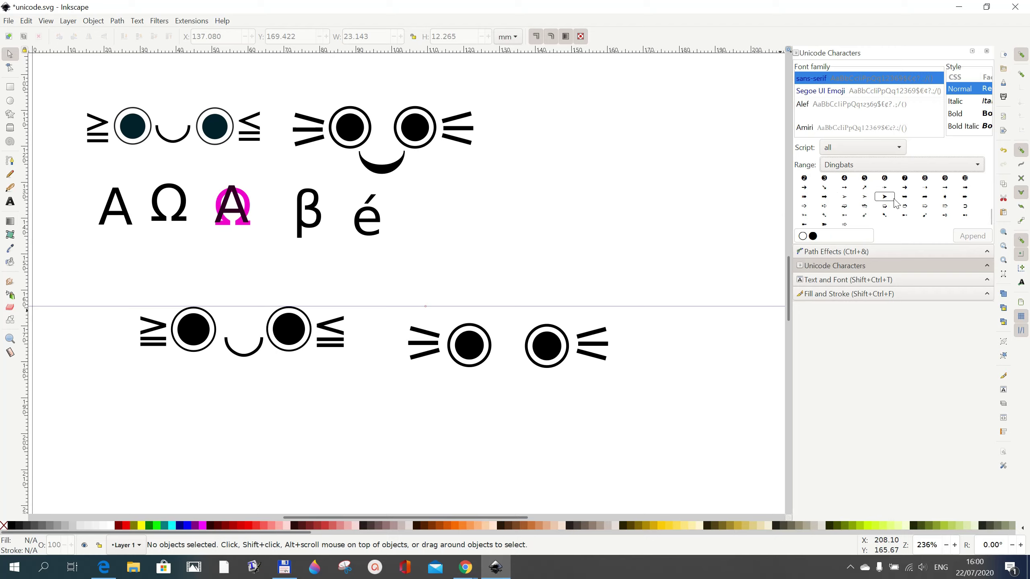
scroll(897, 203, "up", 3)
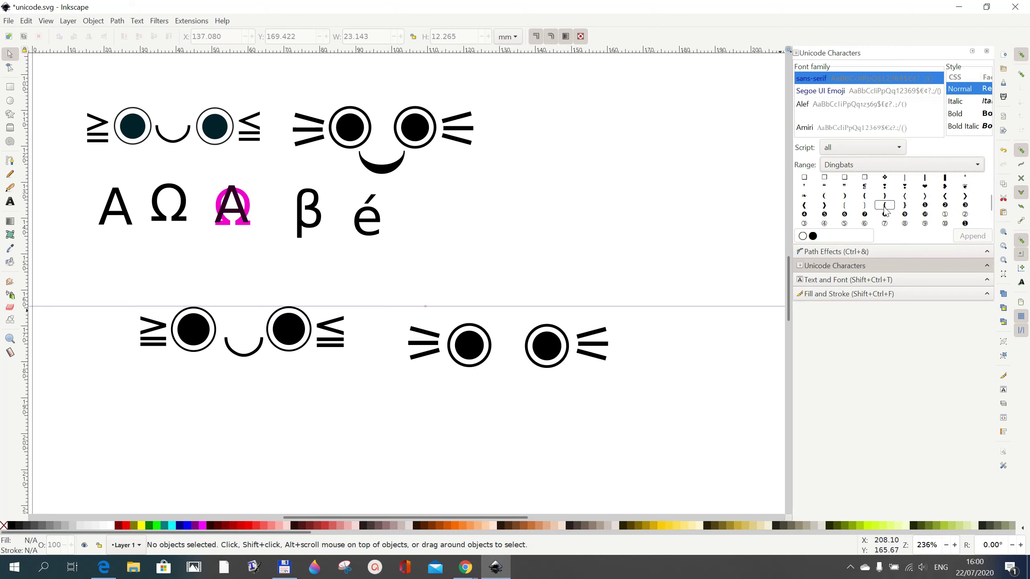
mouse_move(827, 200)
left_click(10, 202)
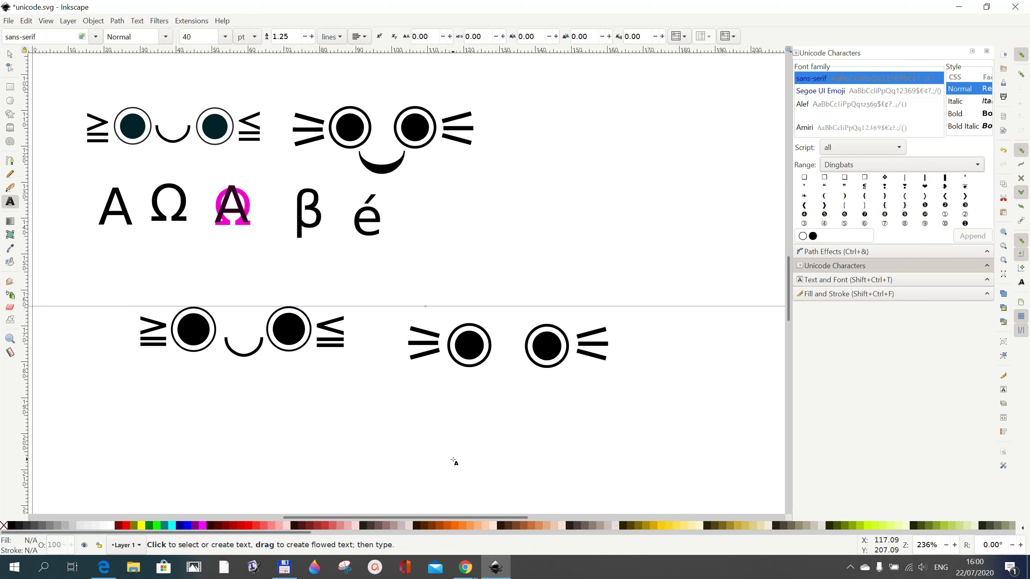
left_click(447, 417)
mouse_move(447, 417)
left_mouse_down()
mouse_move(465, 461)
mouse_move(500, 477)
mouse_move(631, 499)
left_mouse_up()
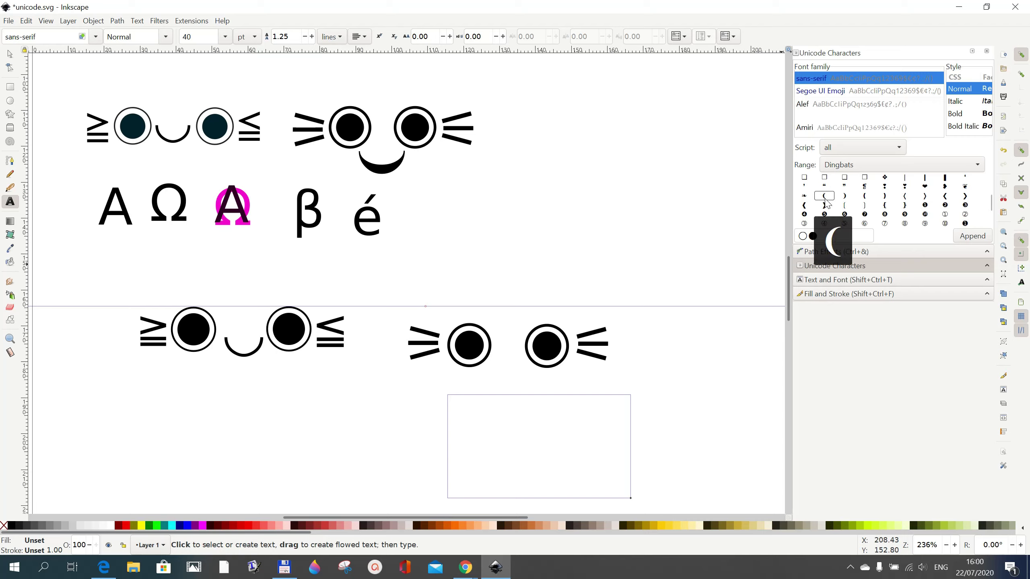
left_click(835, 235)
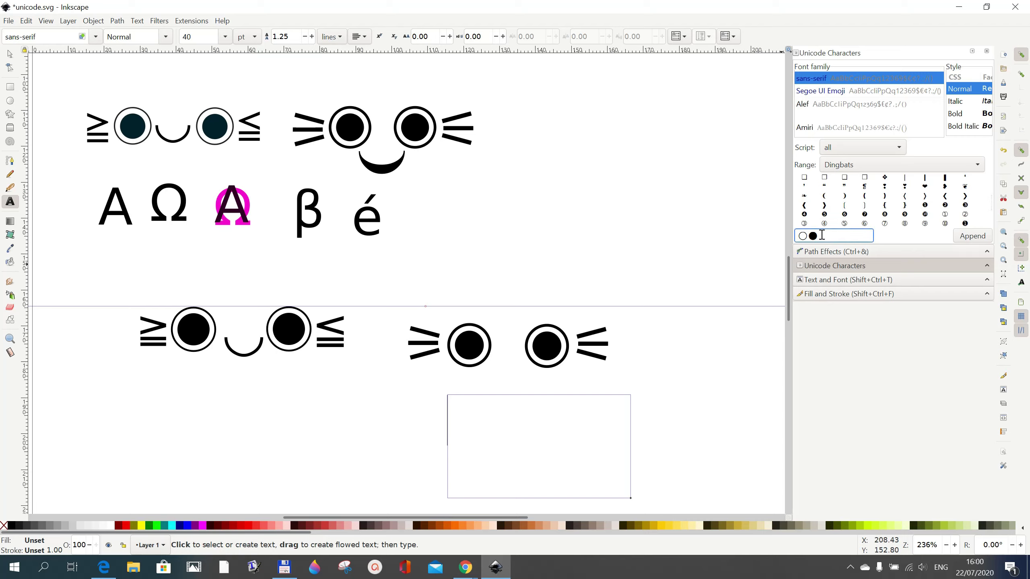
key("BackSpace")
key("BackSpace")
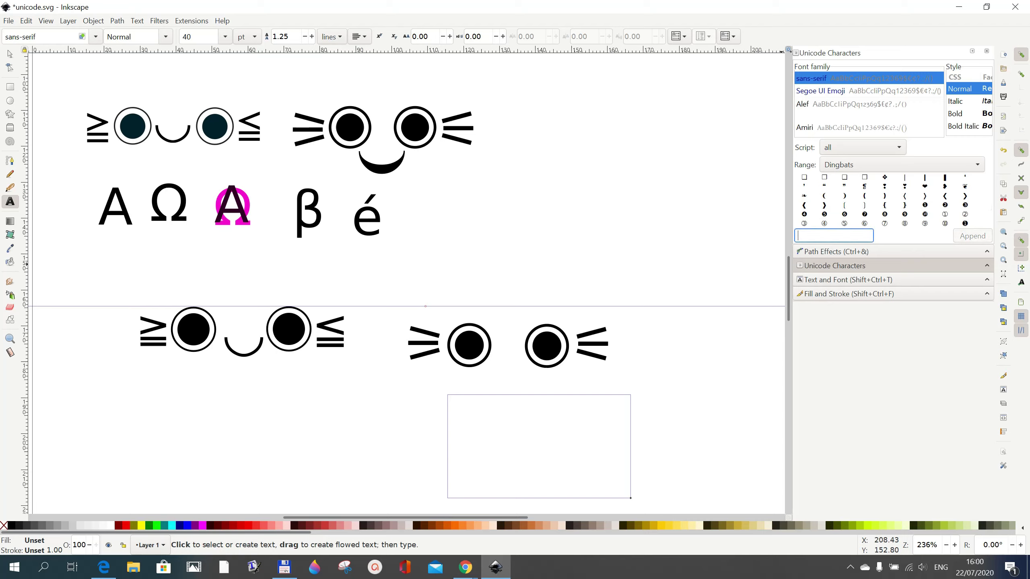
double_click(830, 200)
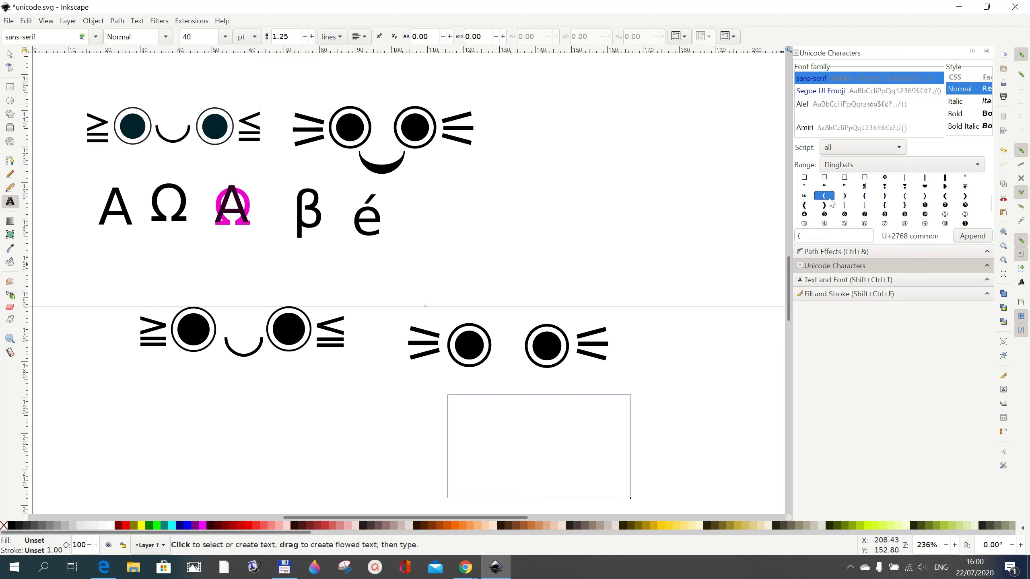
left_click(969, 243)
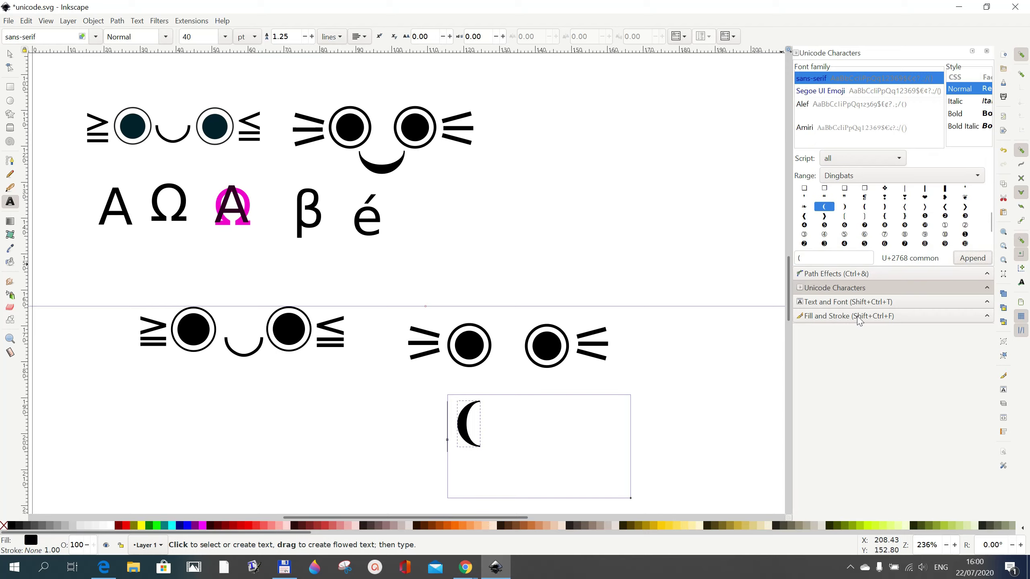
- Rotate the ❨ a quarter turn into a smile positioned under the two eyes
left_click(10, 54)
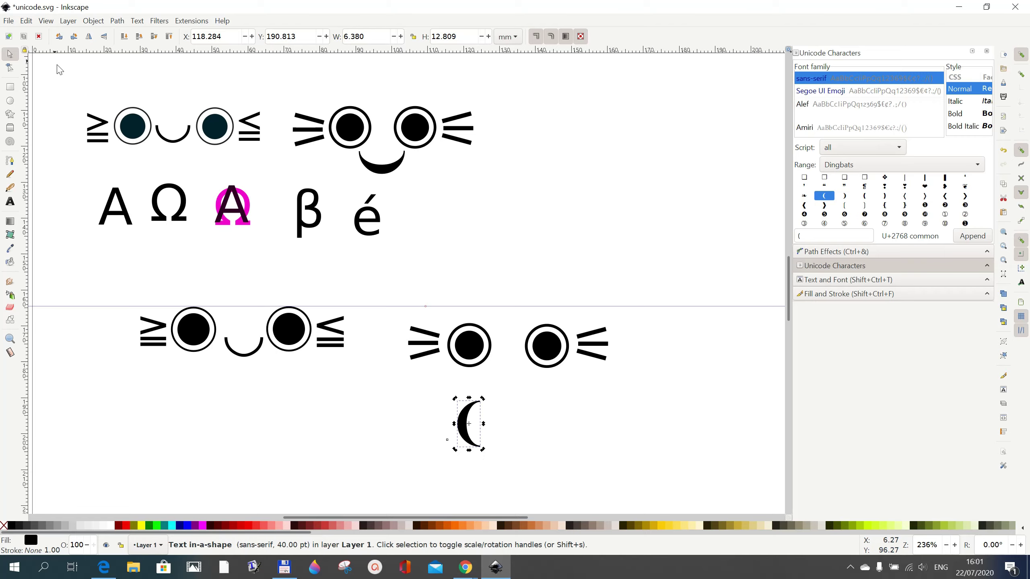
left_click(94, 20)
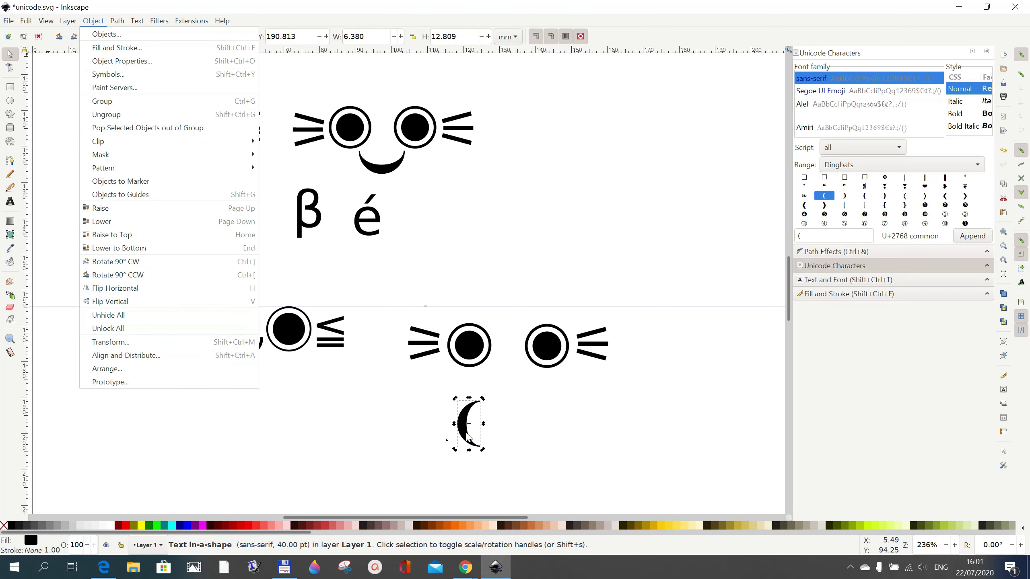
left_click(486, 454)
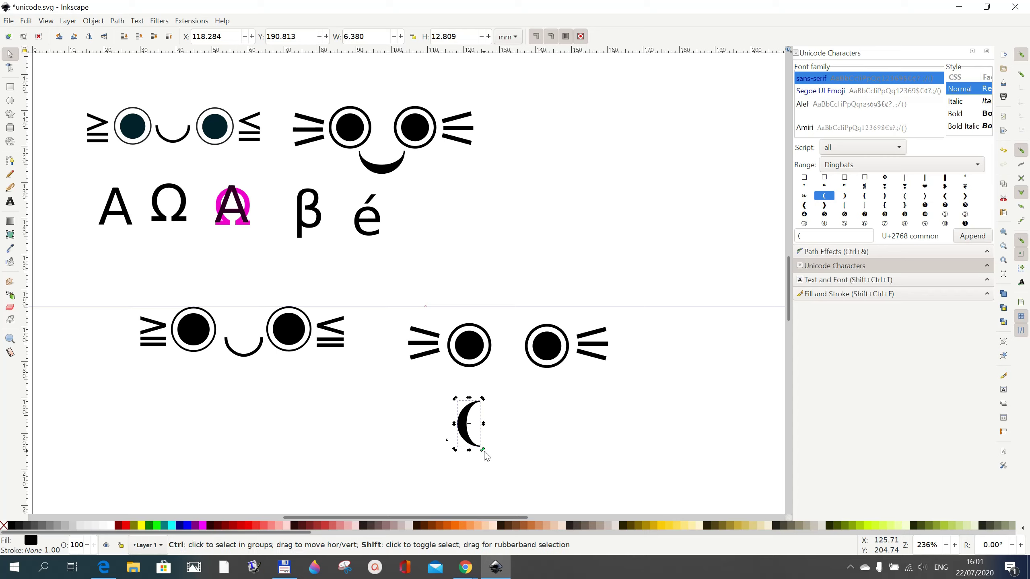
left_click_drag(483, 451, 516, 390)
left_click(535, 463)
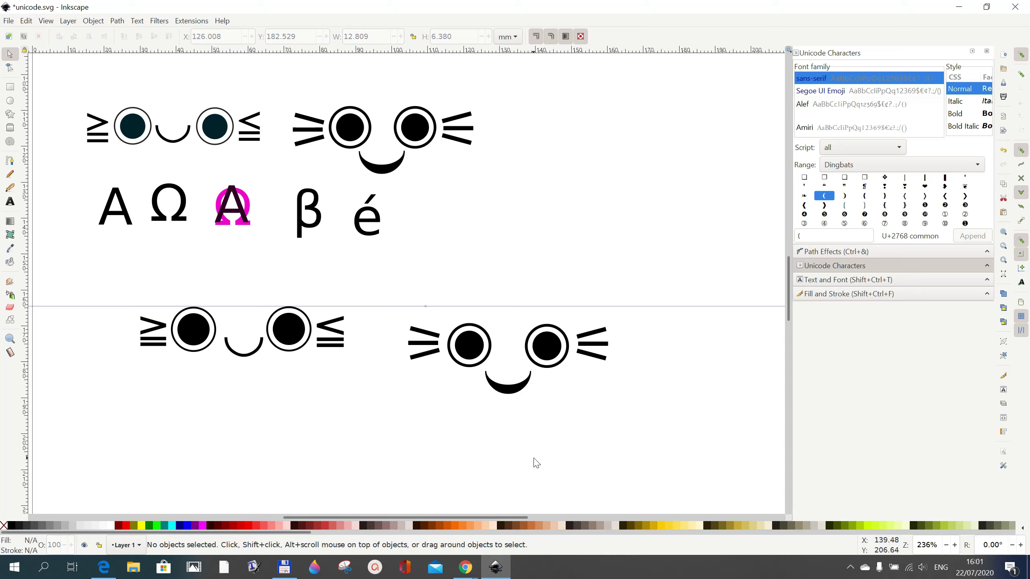